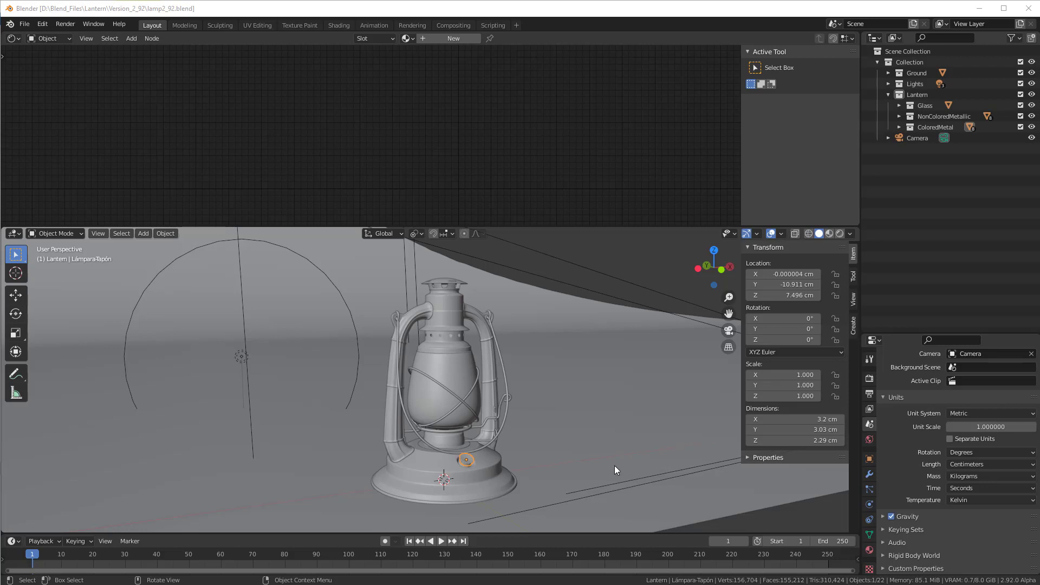
- Select the lantern's base object and open its mesh for editing
scroll(541, 451, up, 4)
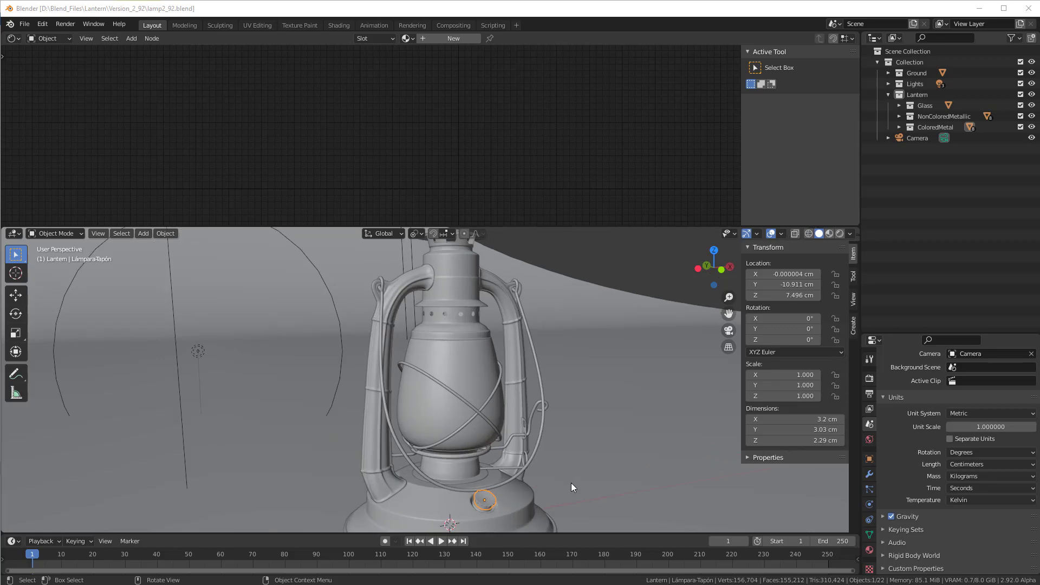
shift+middle_drag(571, 483, 589, 401)
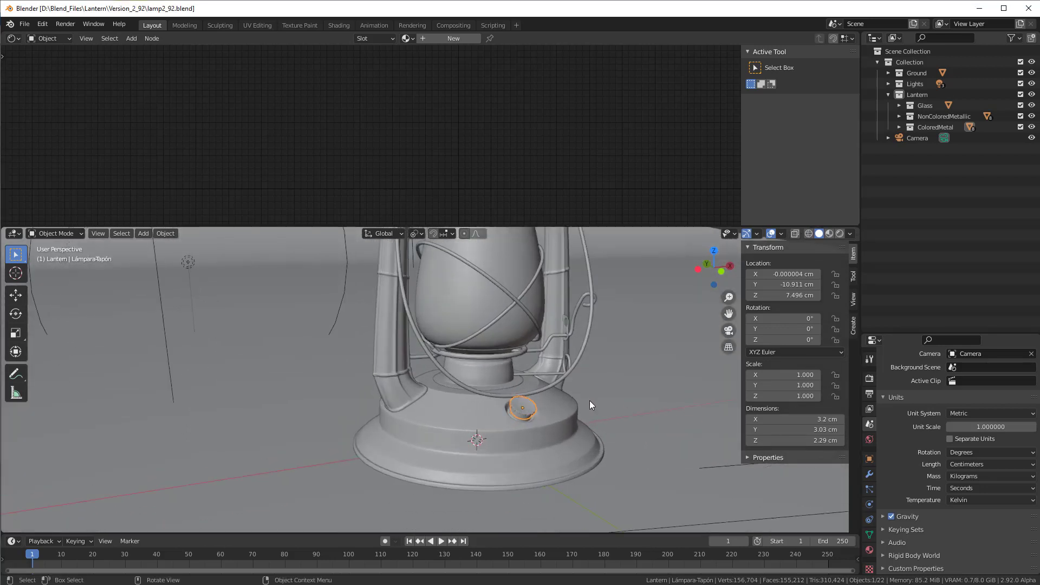
scroll(589, 401, up, 1)
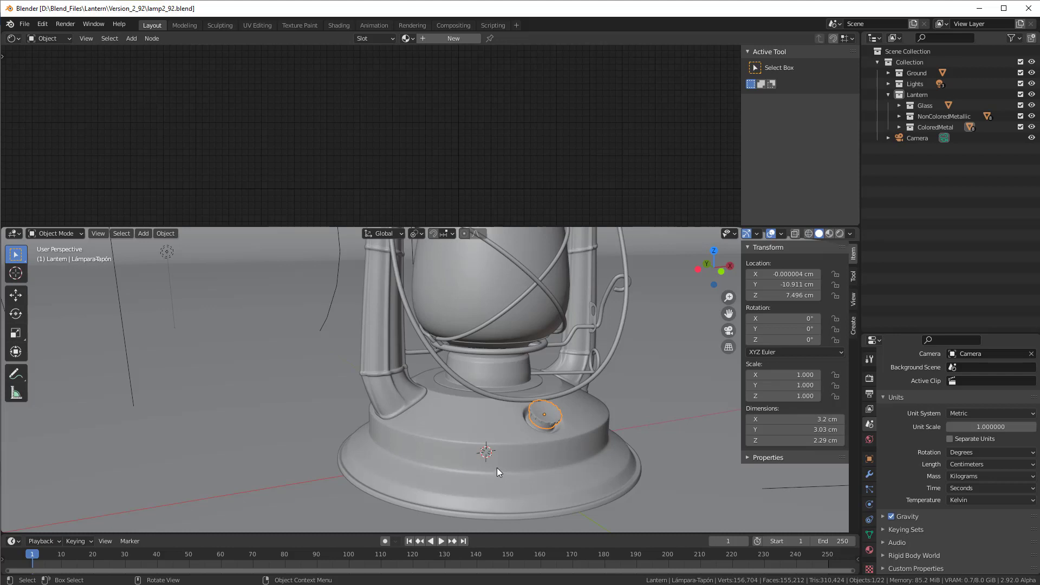
click(457, 421)
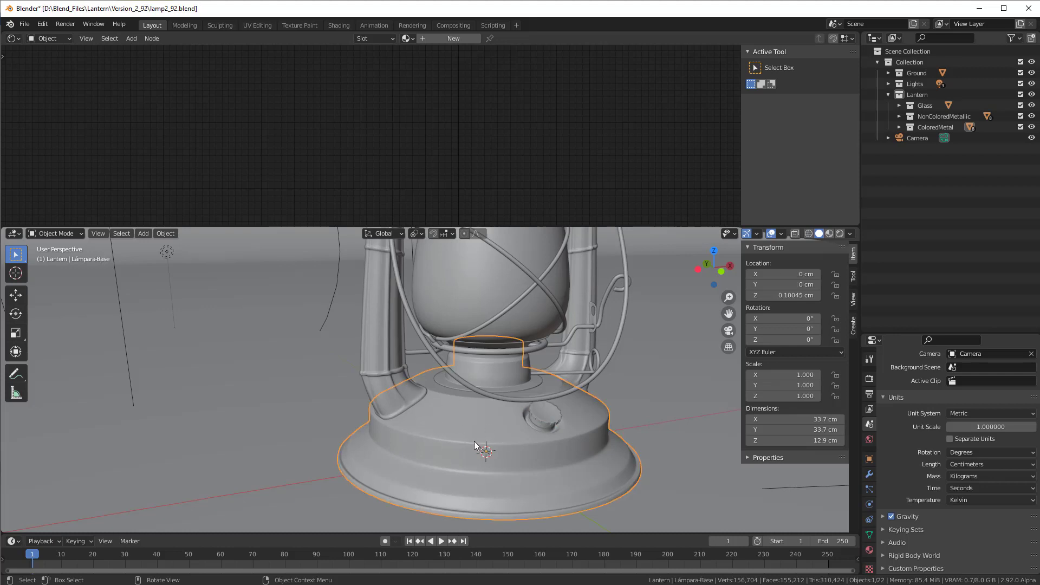
key(Tab)
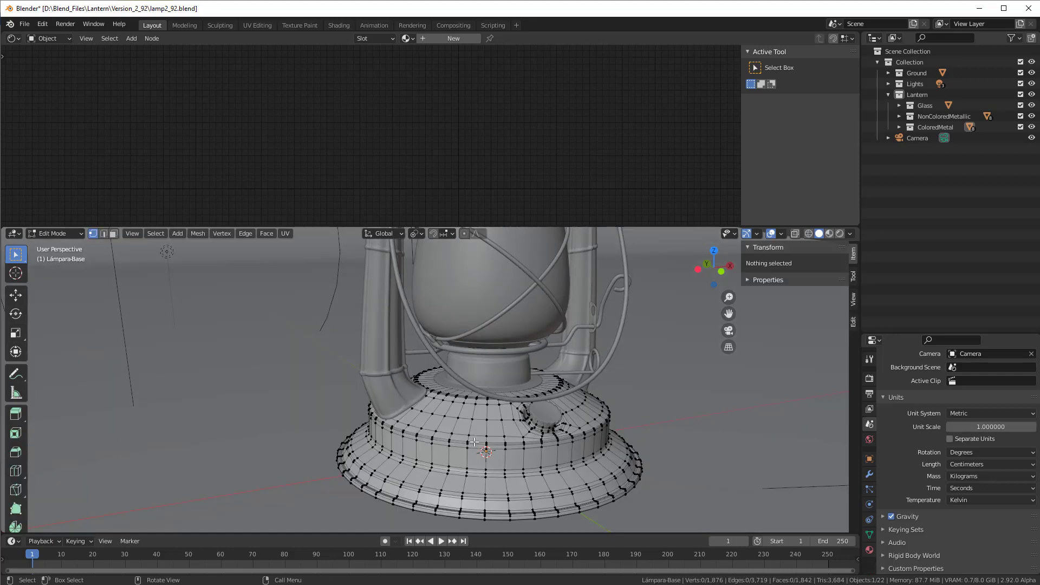
- Select one edge loop running vertically around the whole lantern base, through its underside, and mark it as a seam
middle_drag(567, 471, 445, 366)
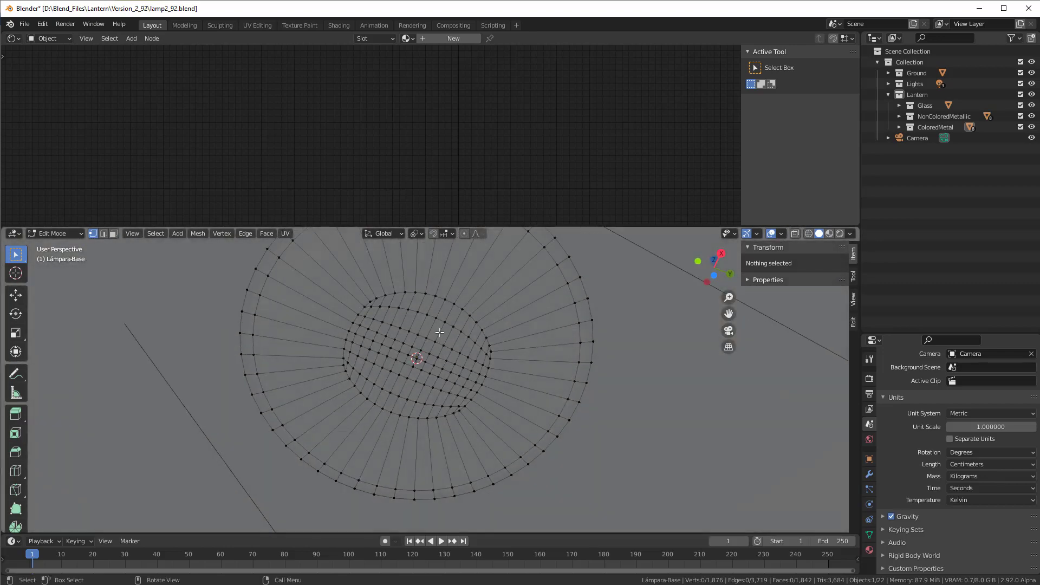
scroll(440, 333, down, 1)
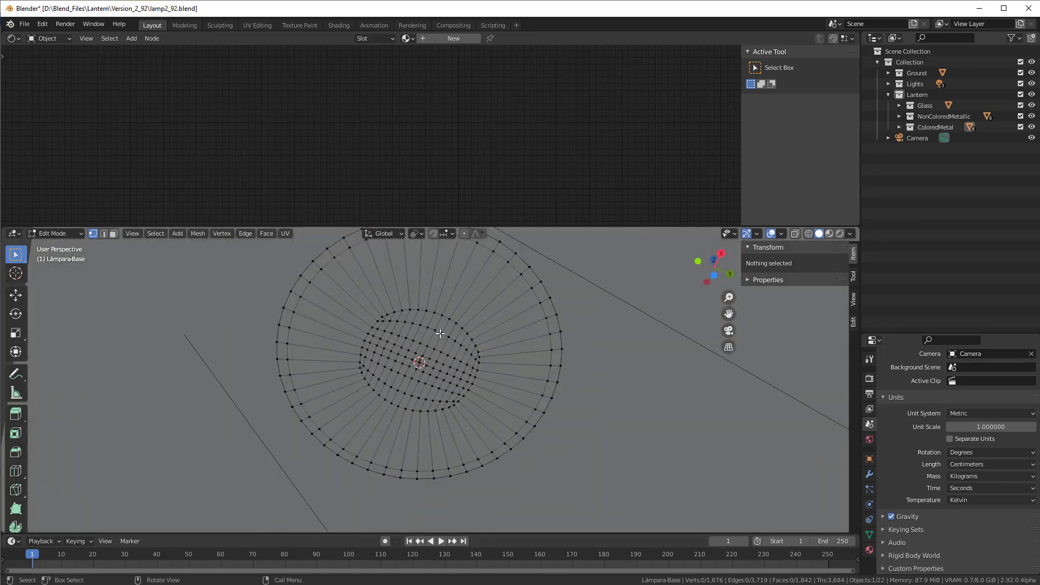
alt+click(454, 292)
middle_drag(451, 314, 314, 379)
click(285, 233)
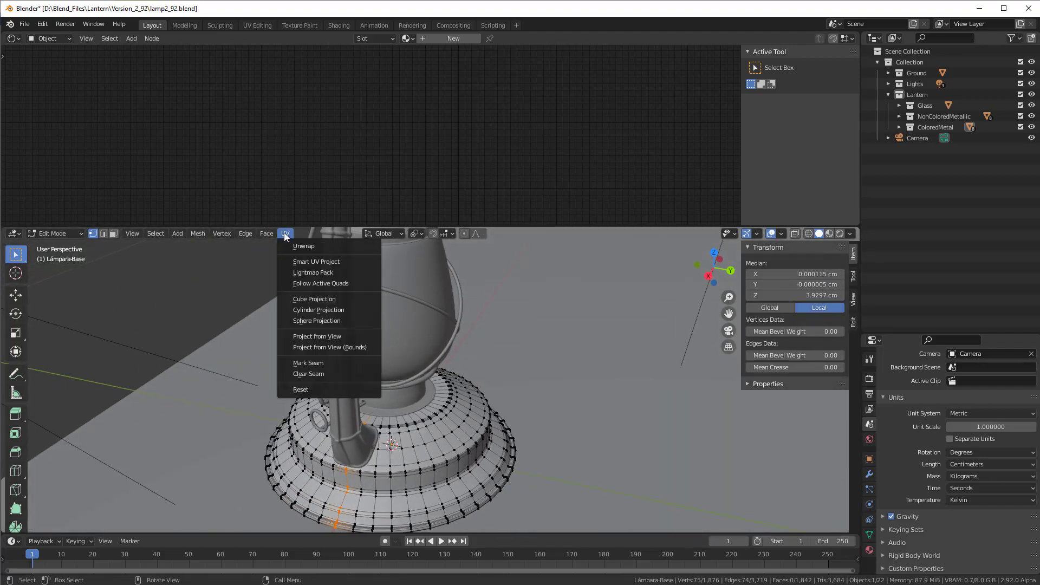
click(317, 363)
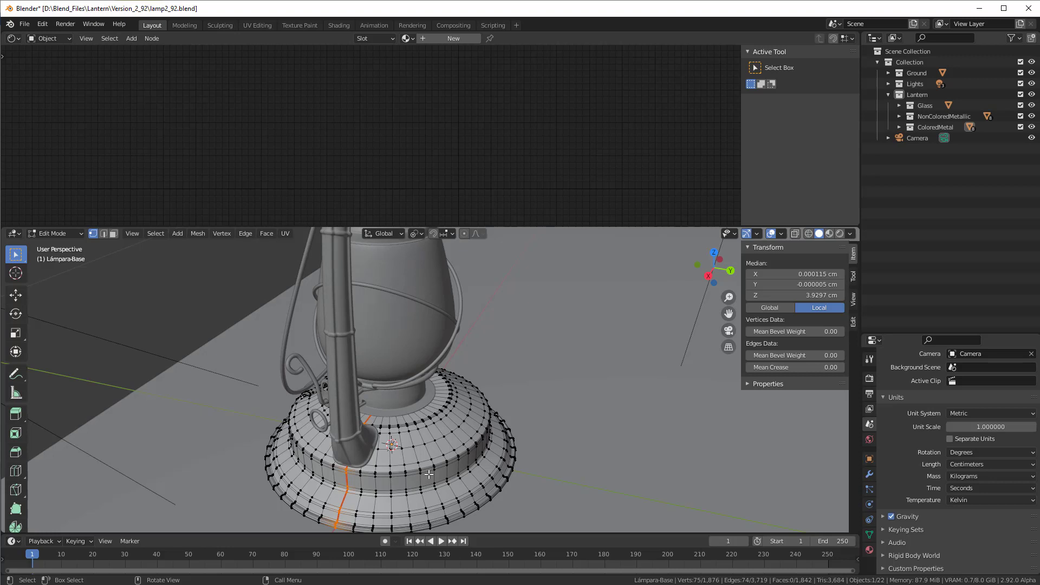
- Select the entire base mesh and unwrap it
key(a)
click(285, 234)
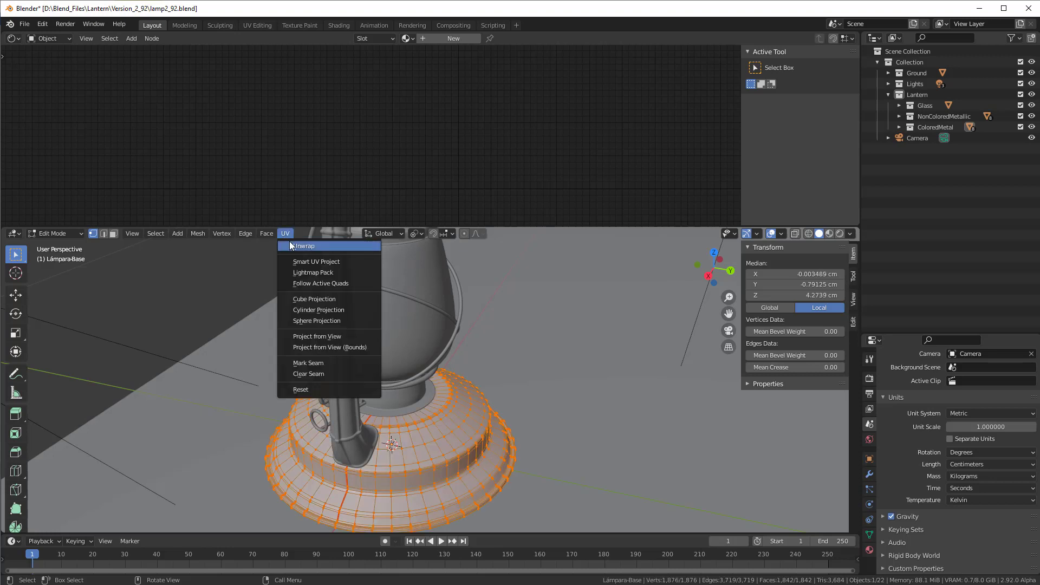
click(302, 246)
- Split the 3D viewport and show the base's UV layout in a UV Editor, unlinking the Render Result image
drag(858, 227, 514, 233)
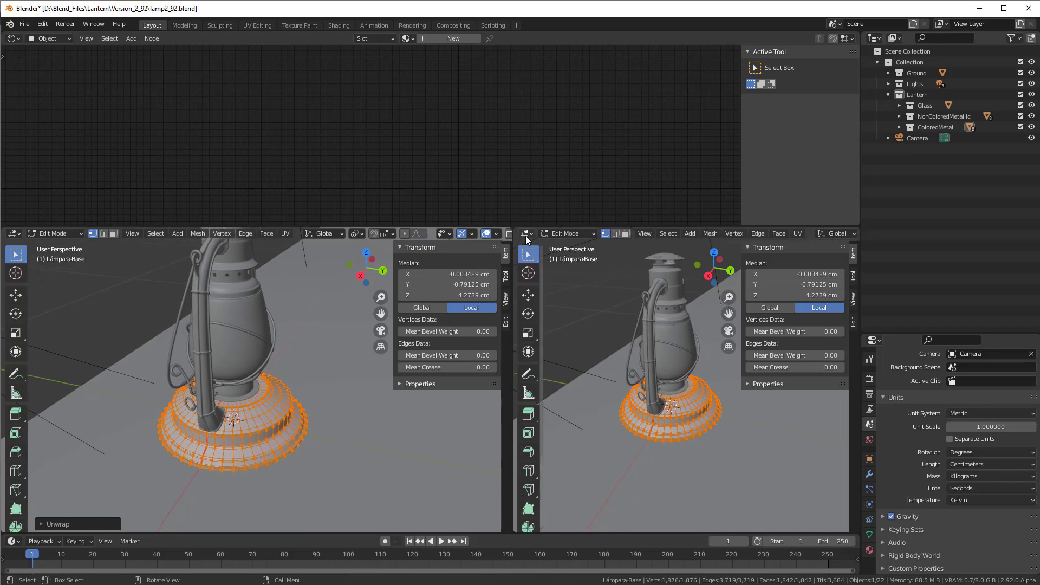
click(524, 232)
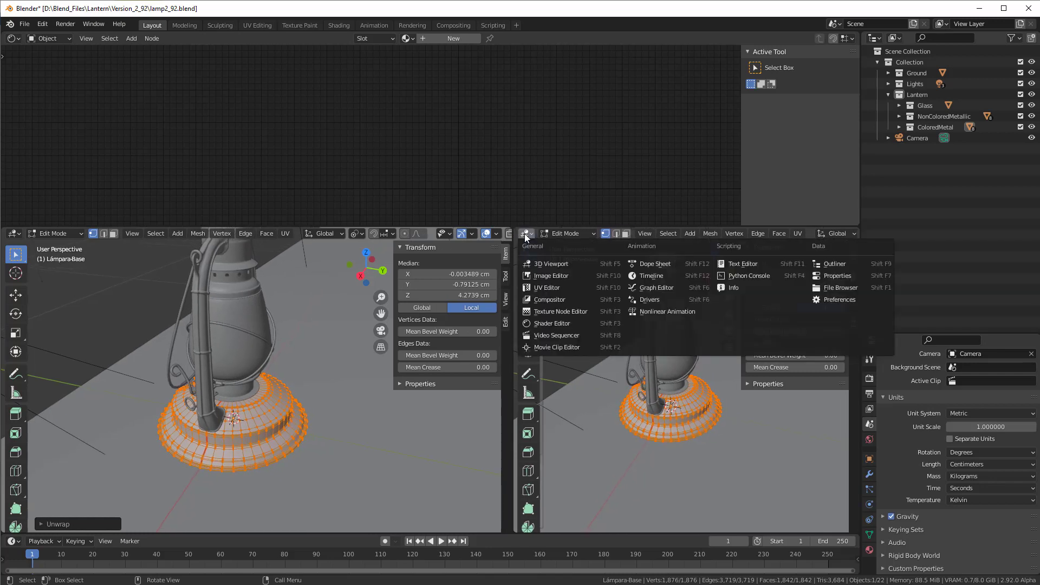
click(547, 289)
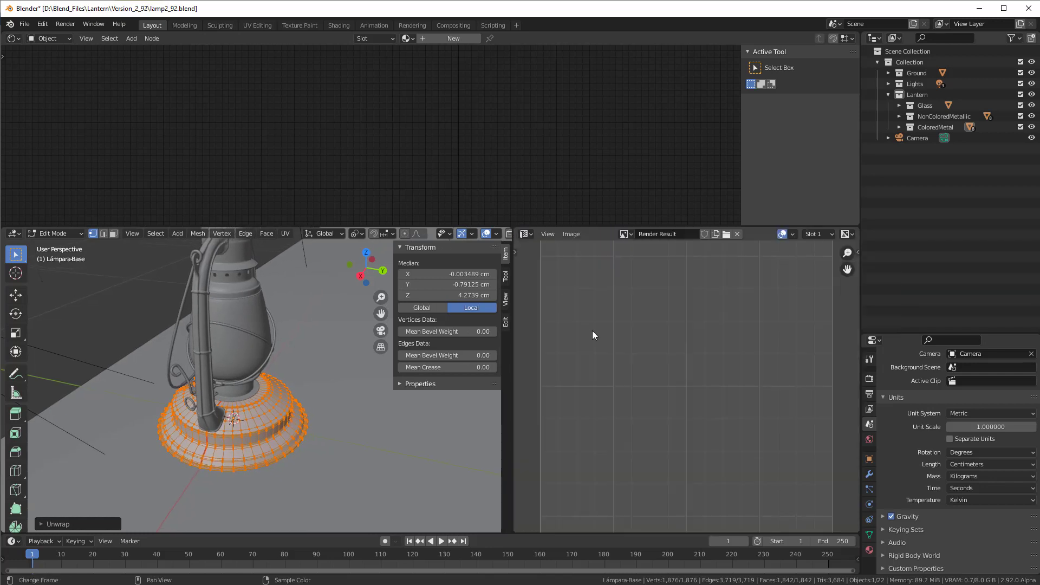
click(738, 233)
scroll(693, 357, up, 5)
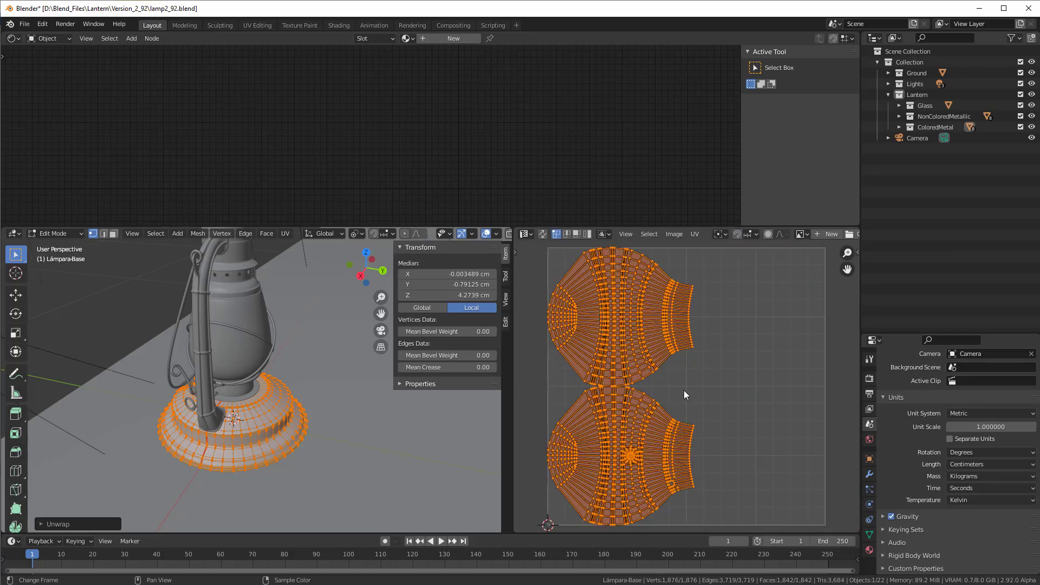
middle_drag(683, 390, 729, 396)
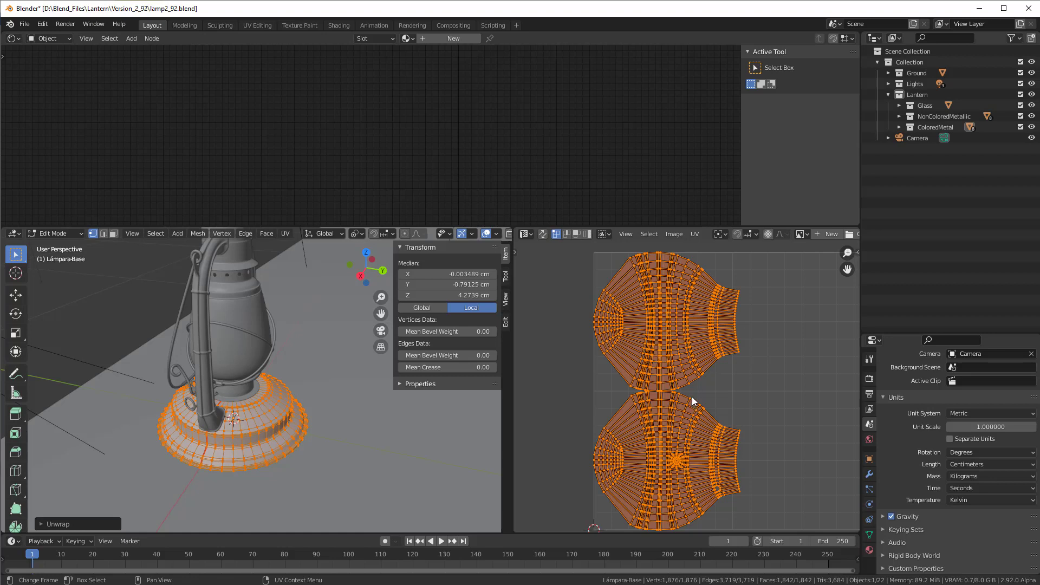
- Switch to island selection and move the lower UV island exactly onto the upper one
click(588, 233)
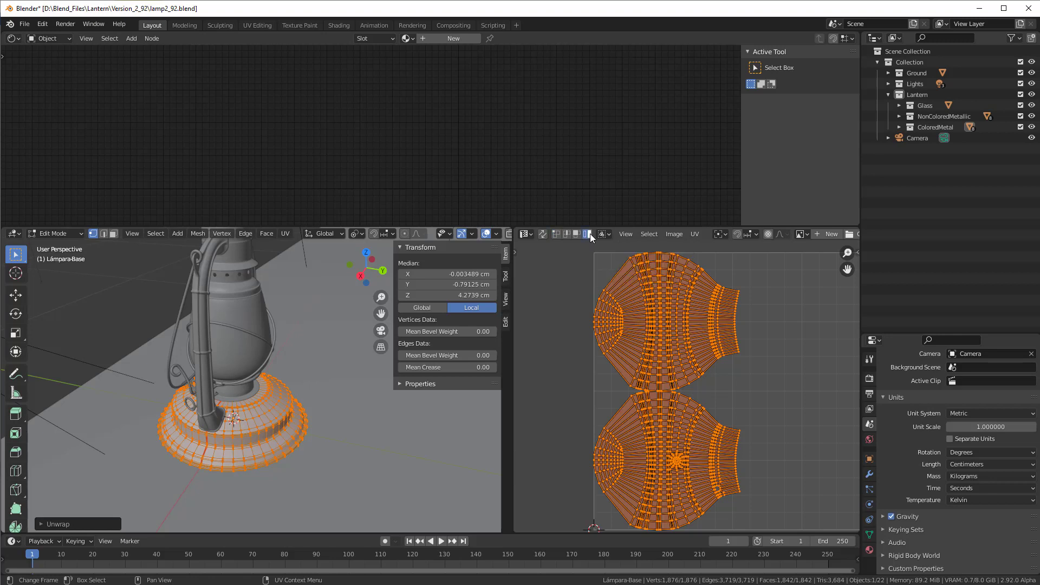
click(662, 441)
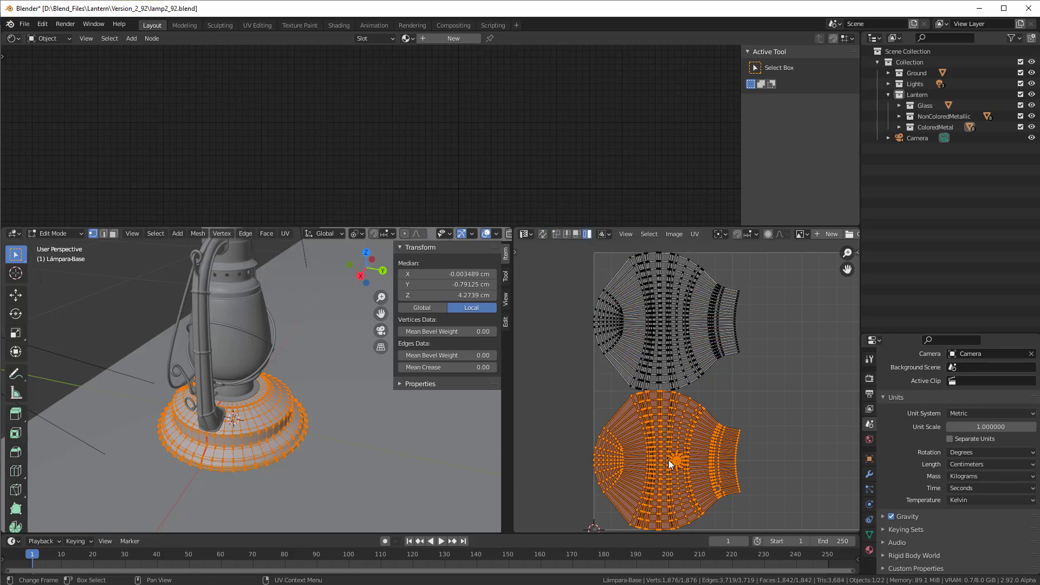
key(g)
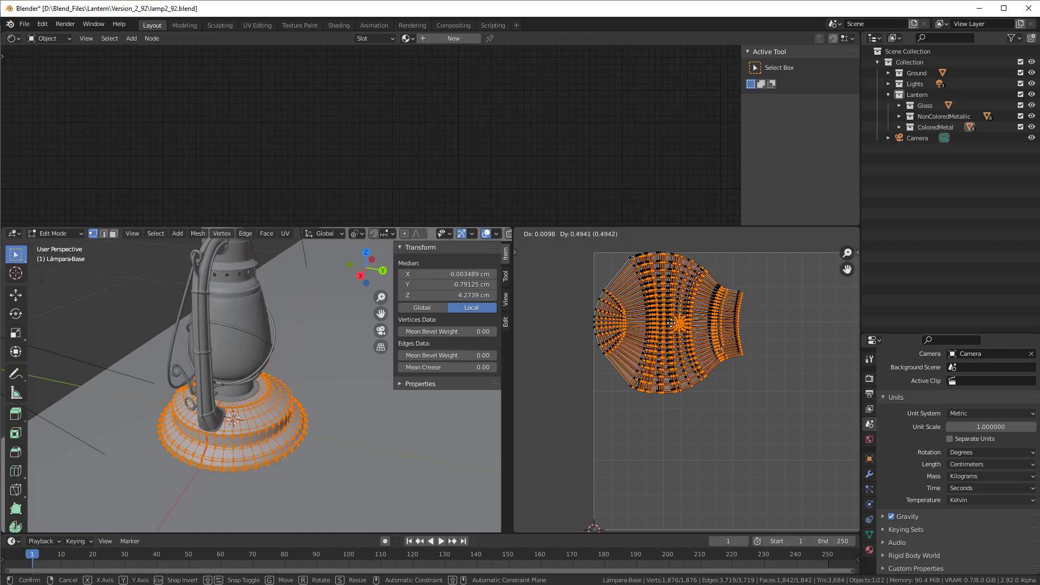
click(668, 321)
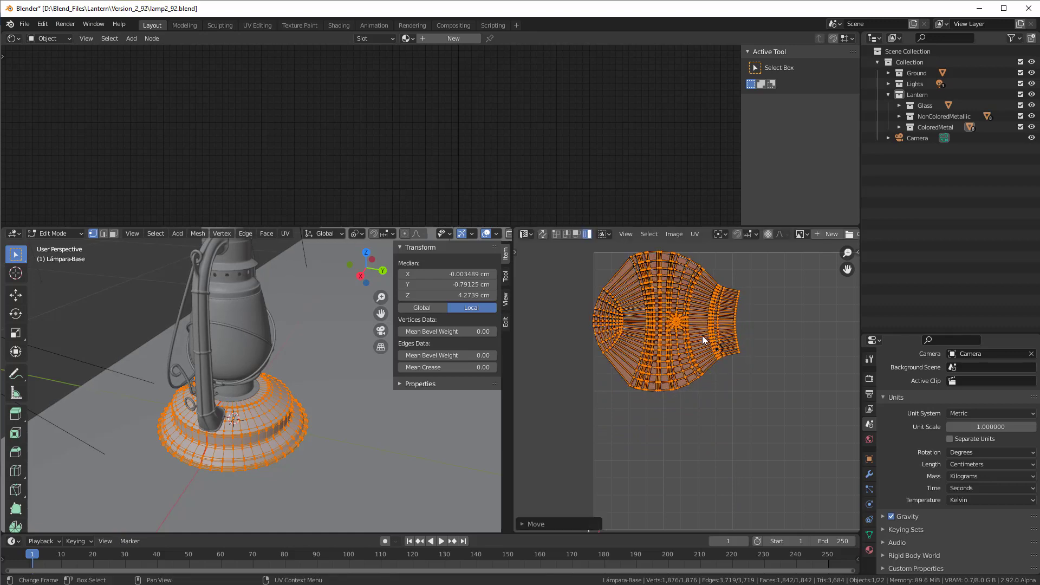
- Move both stacked UV islands to the centre of the UV square and scale them up to just fit inside its bounds
key(a)
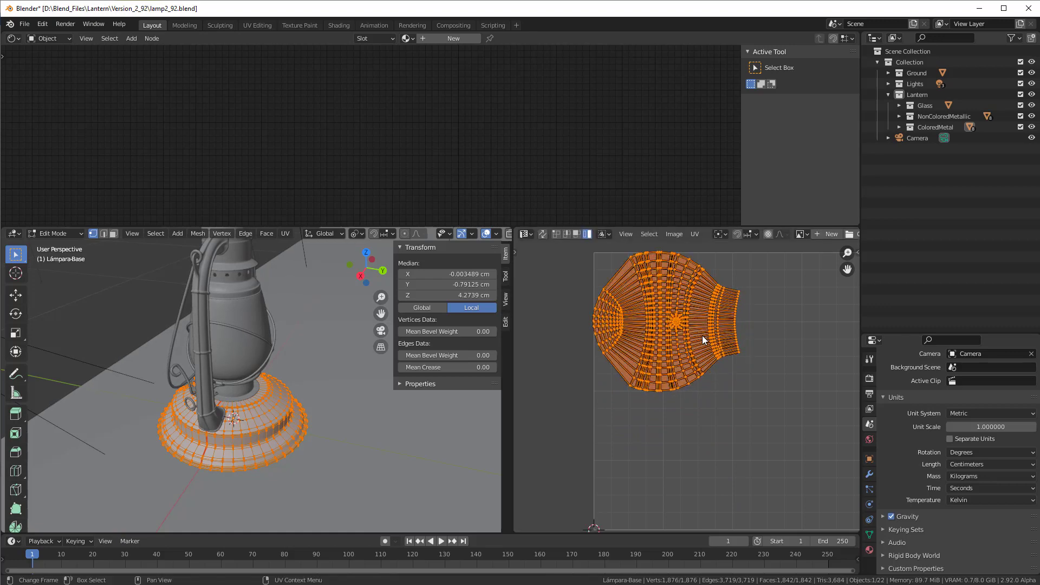
key(g)
scroll(720, 379, down, 1)
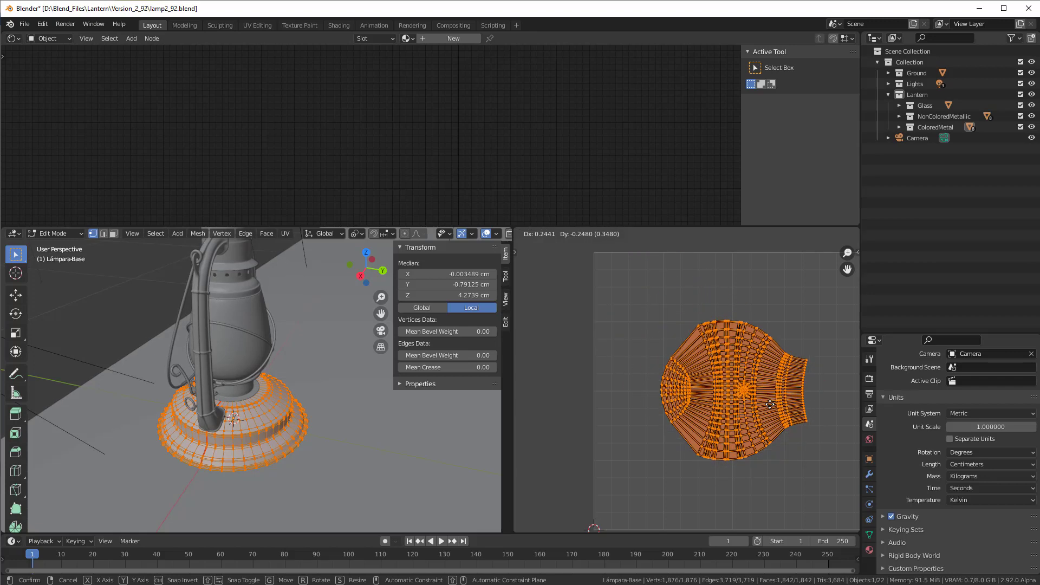
click(768, 408)
key(s)
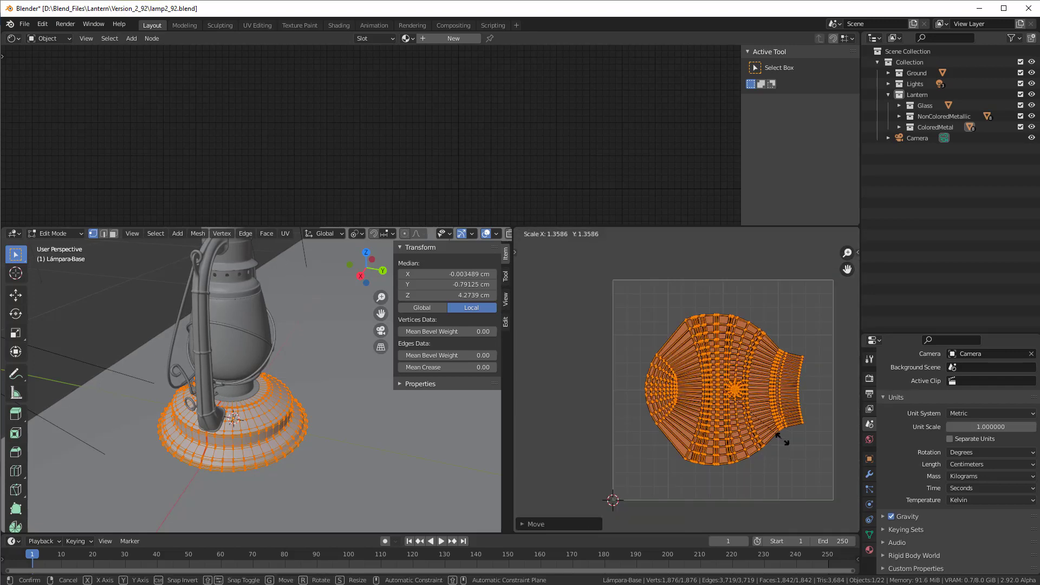
click(804, 460)
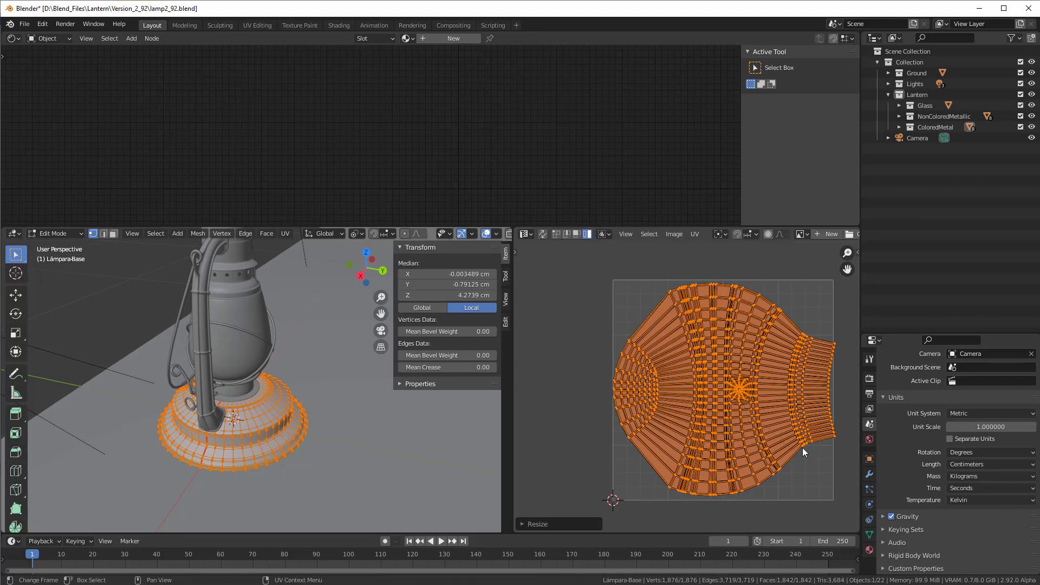
key(s)
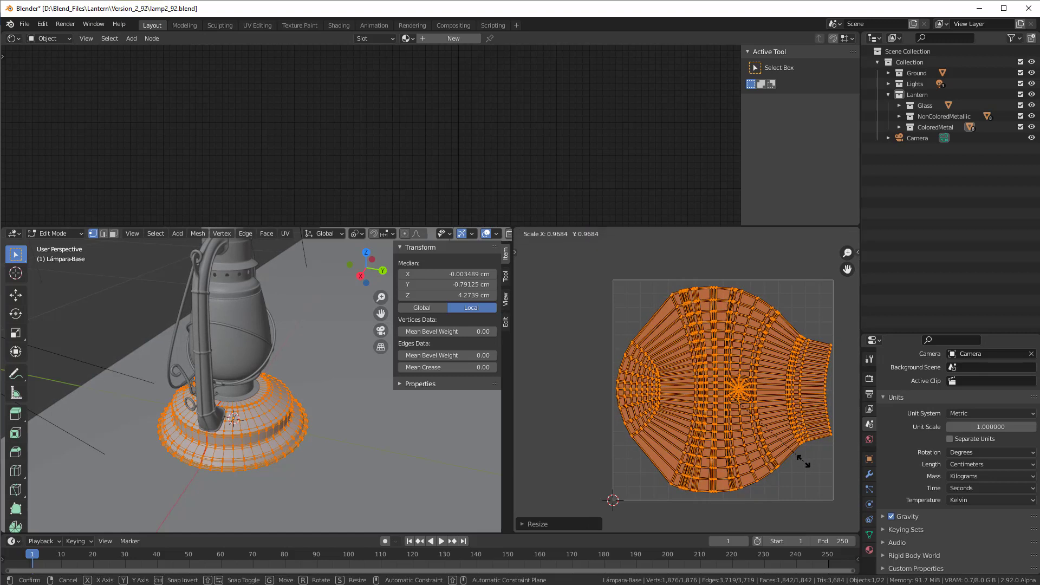
click(792, 457)
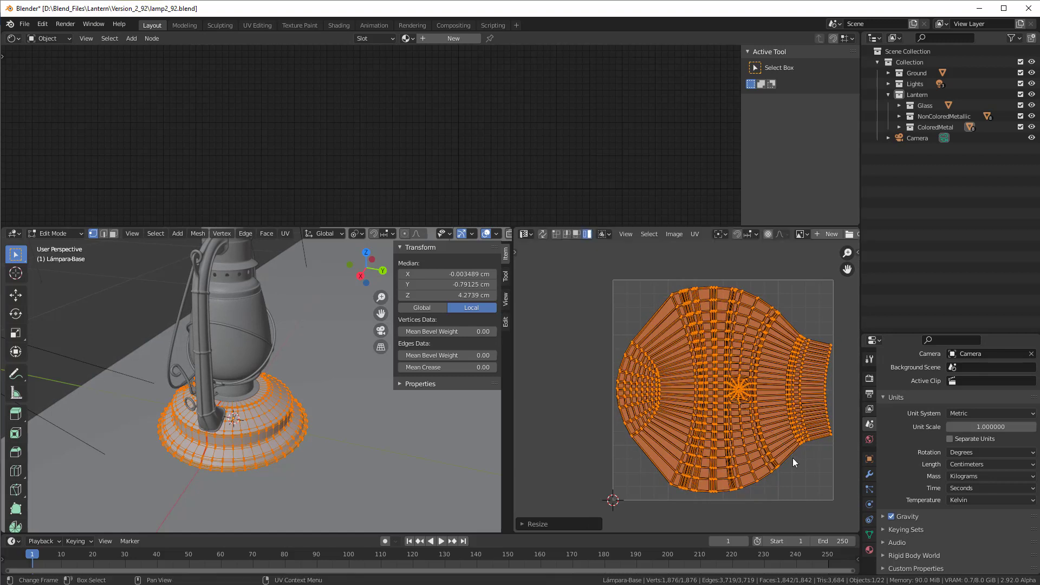
key(g)
click(774, 407)
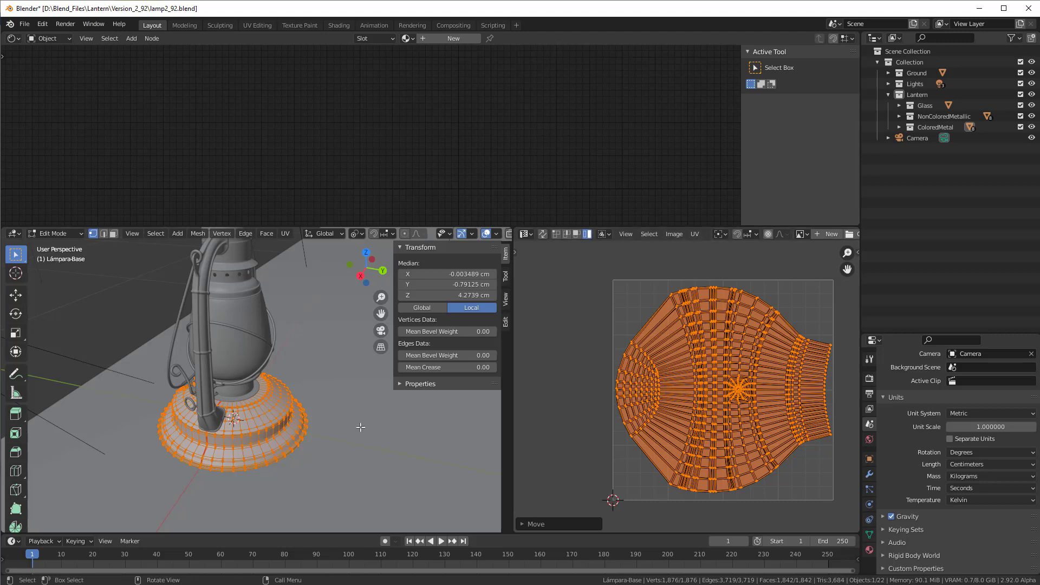
- Return the base to Object Mode and create a new material for it
key(Tab)
scroll(300, 440, up, 5)
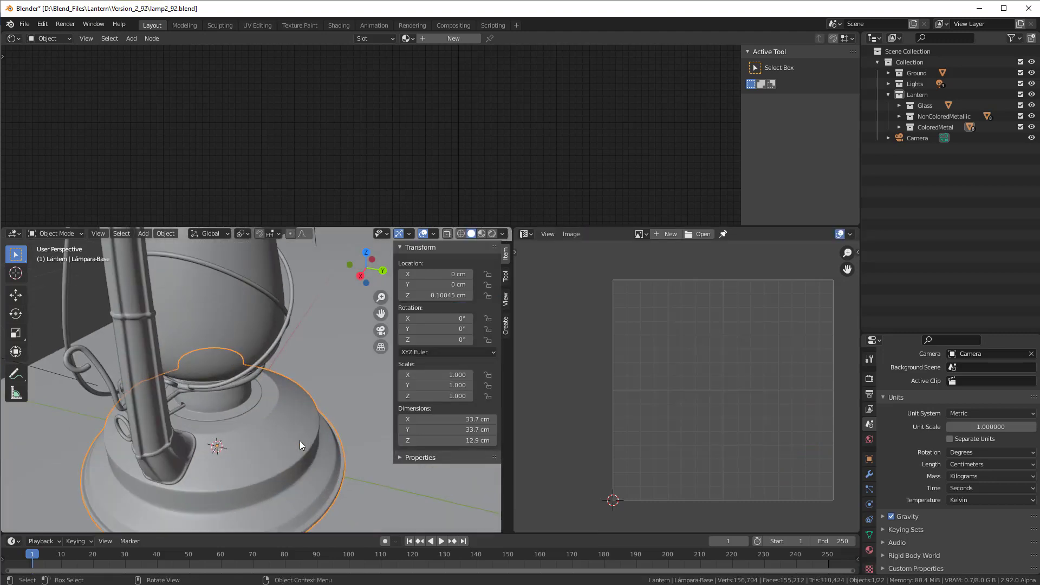
shift+middle_drag(300, 441, 317, 367)
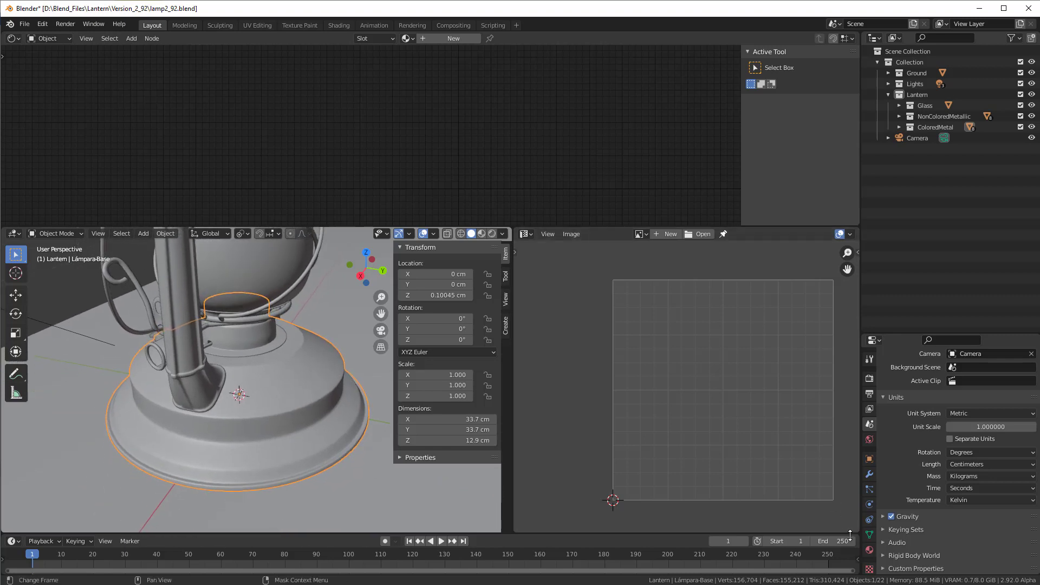
click(868, 550)
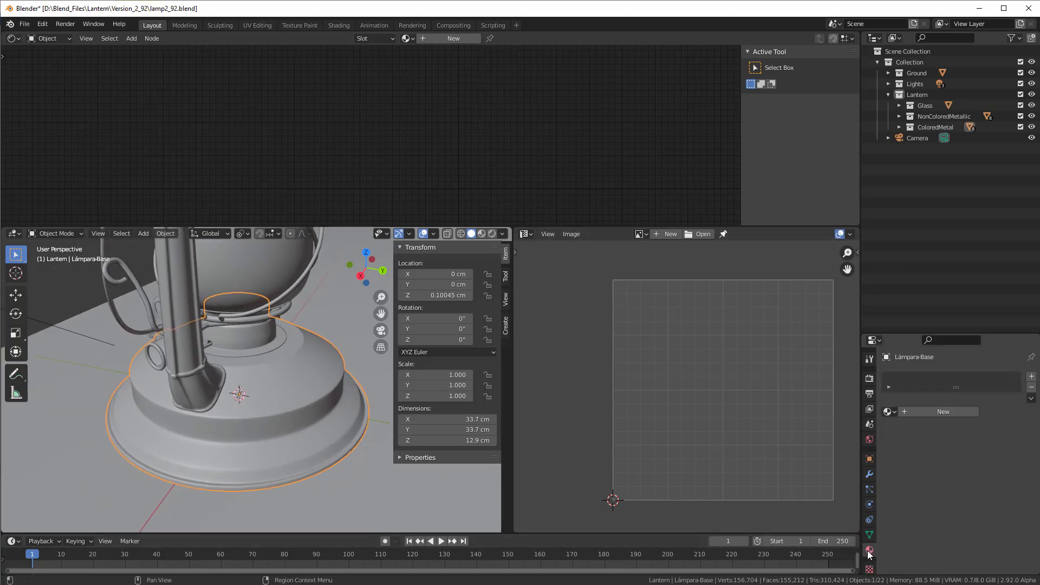
click(946, 415)
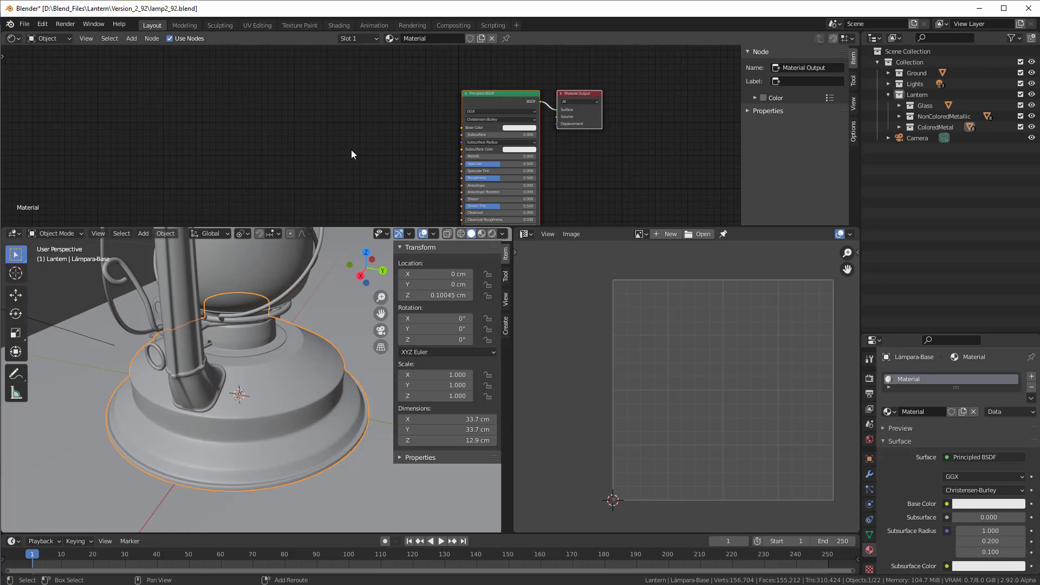
- Add an Image Texture node to the material and connect its Color output to the Principled BSDF's Base Color
key(shift+a)
mouse_move(351, 150)
click(406, 209)
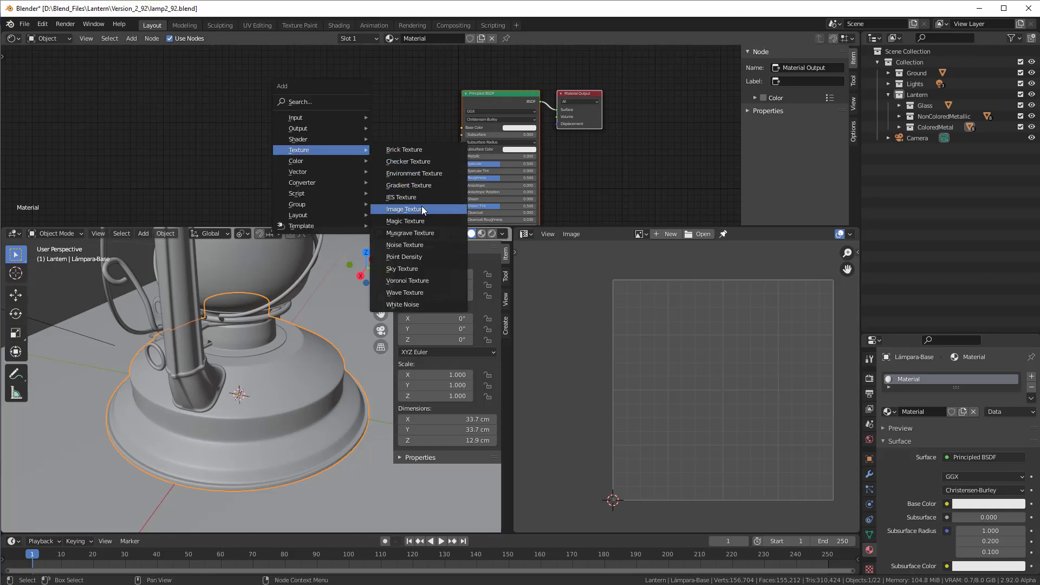
click(290, 116)
drag(371, 131, 462, 127)
ctrl+middle_drag(415, 154, 471, 145)
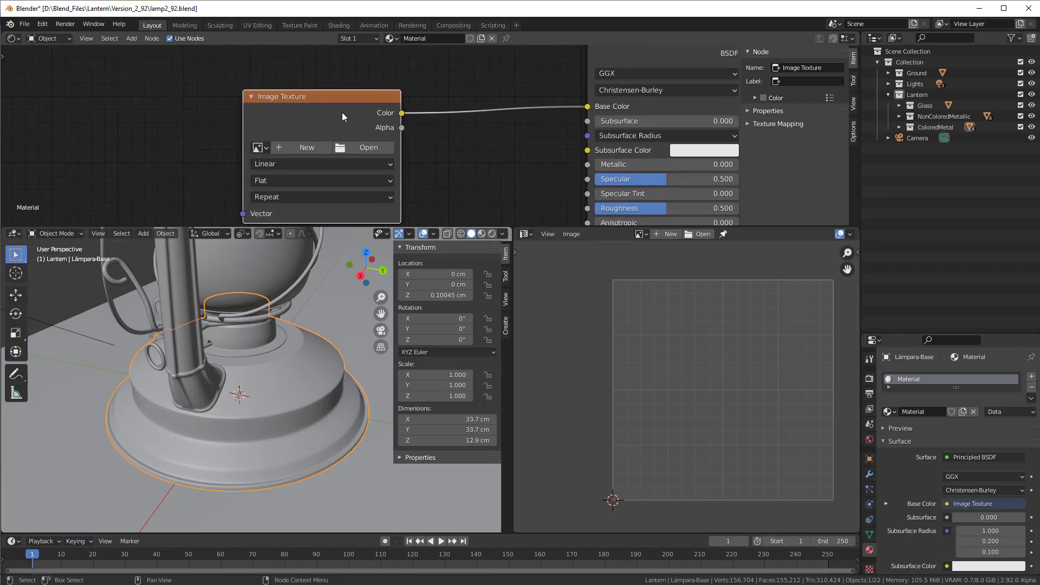
drag(342, 112, 371, 100)
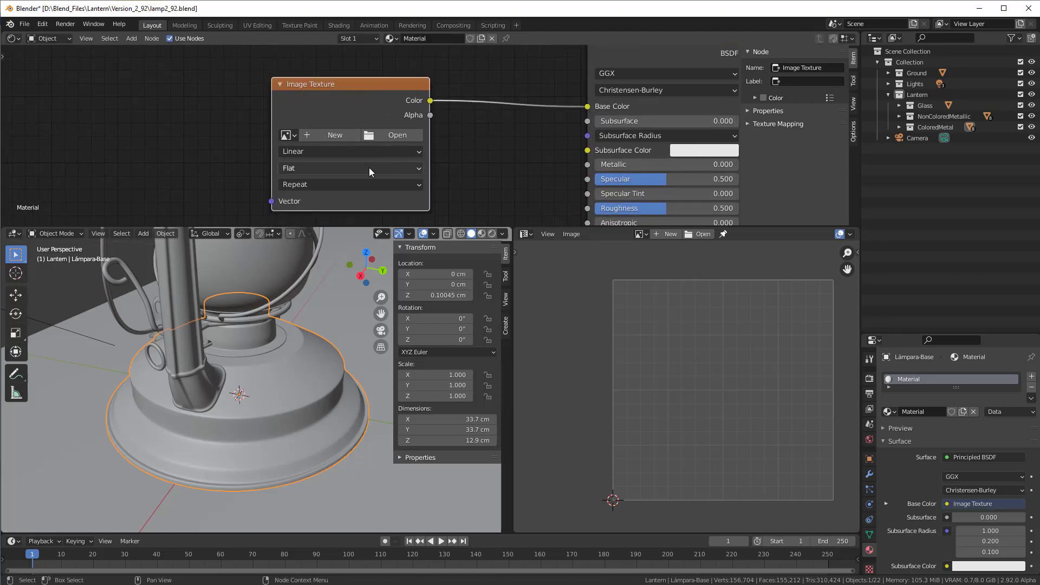
- Start a new image for the Image Texture node and name it scratches
click(333, 134)
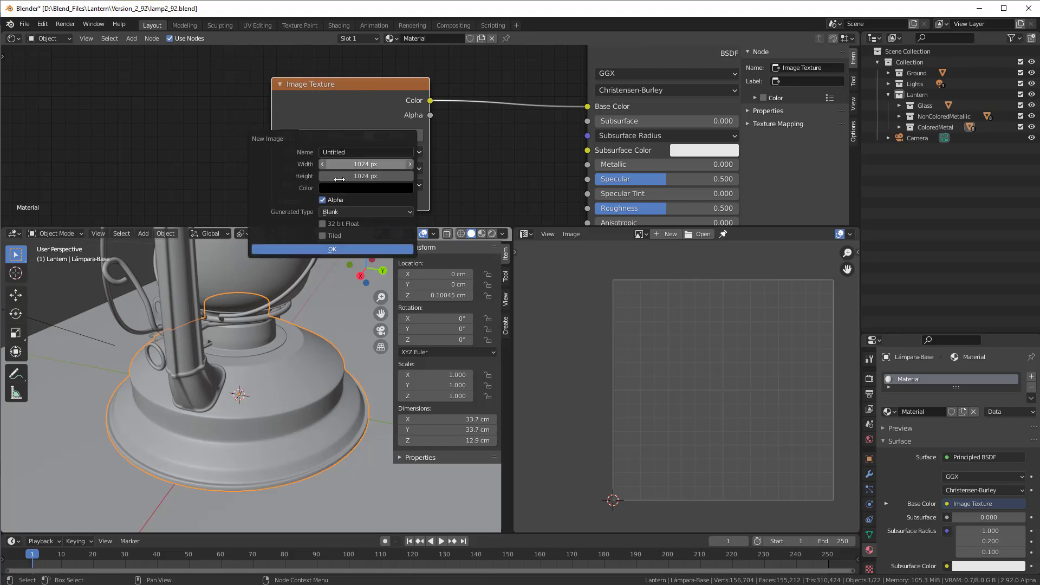
click(361, 152)
drag(361, 152, 292, 150)
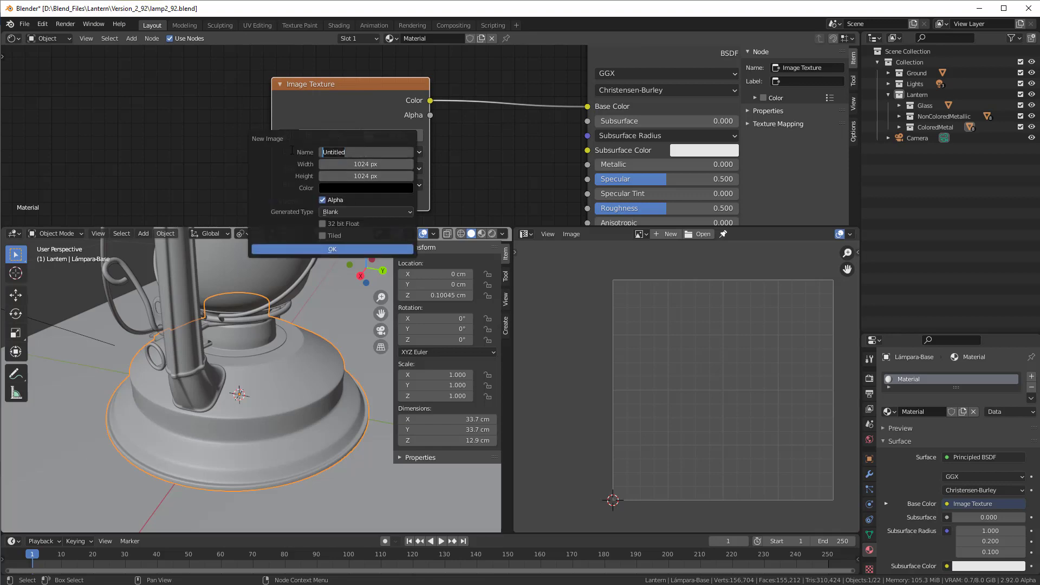
text(scratches)
key(Return)
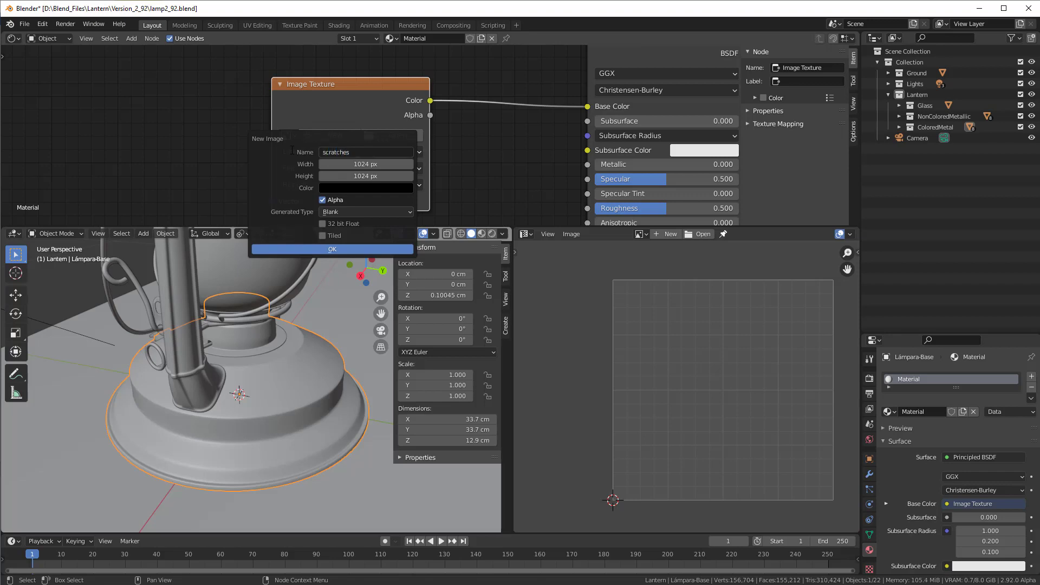
- Set the new image's width and height to 4096 px, enable 32 bit Float and create it
click(337, 165)
text(4096)
key(Tab)
text(4096)
key(Return)
click(323, 224)
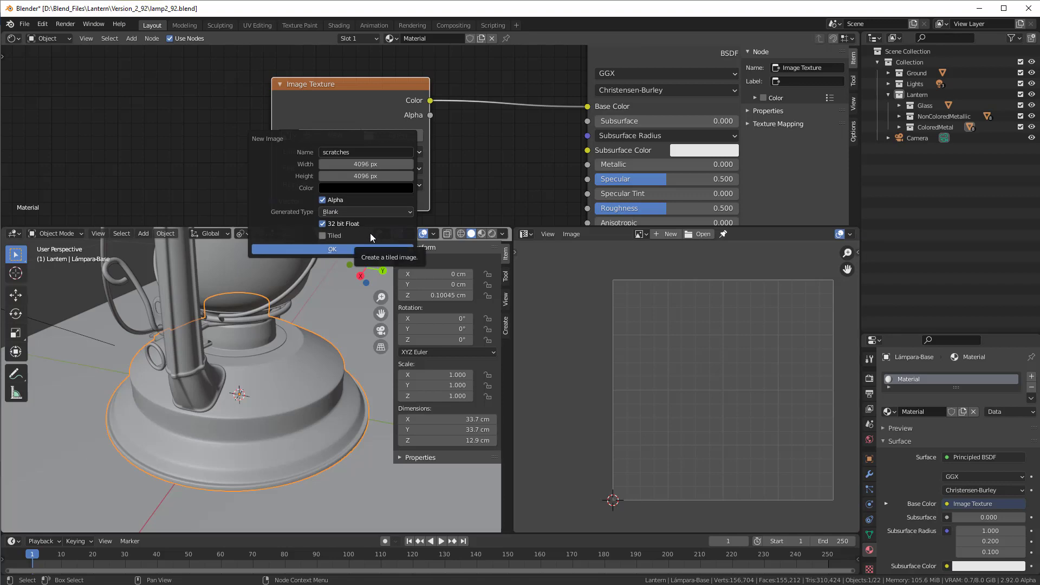
click(333, 248)
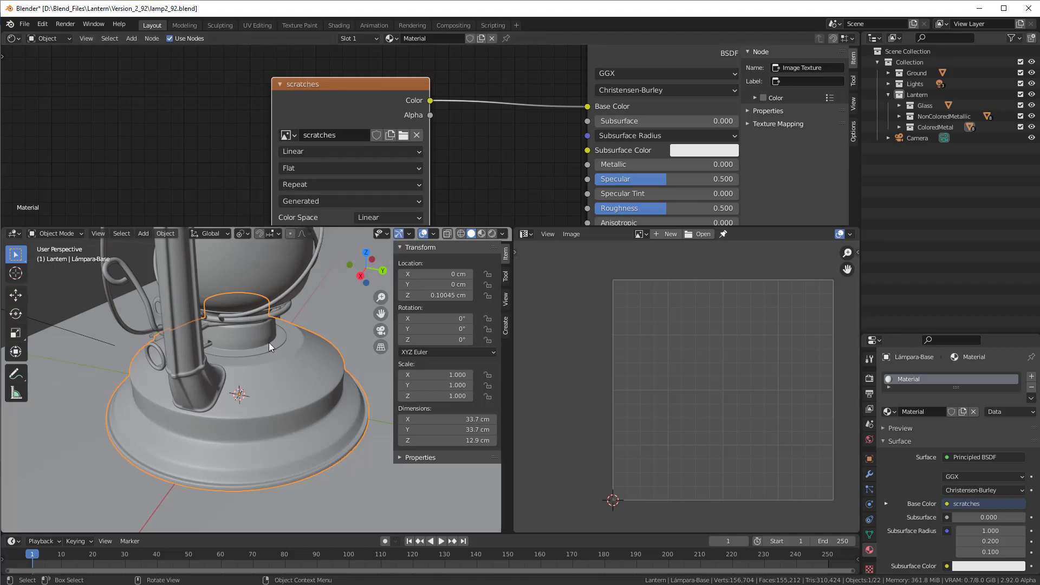
- Switch the lantern base from Object Mode to Texture Paint mode
drag(353, 103, 342, 100)
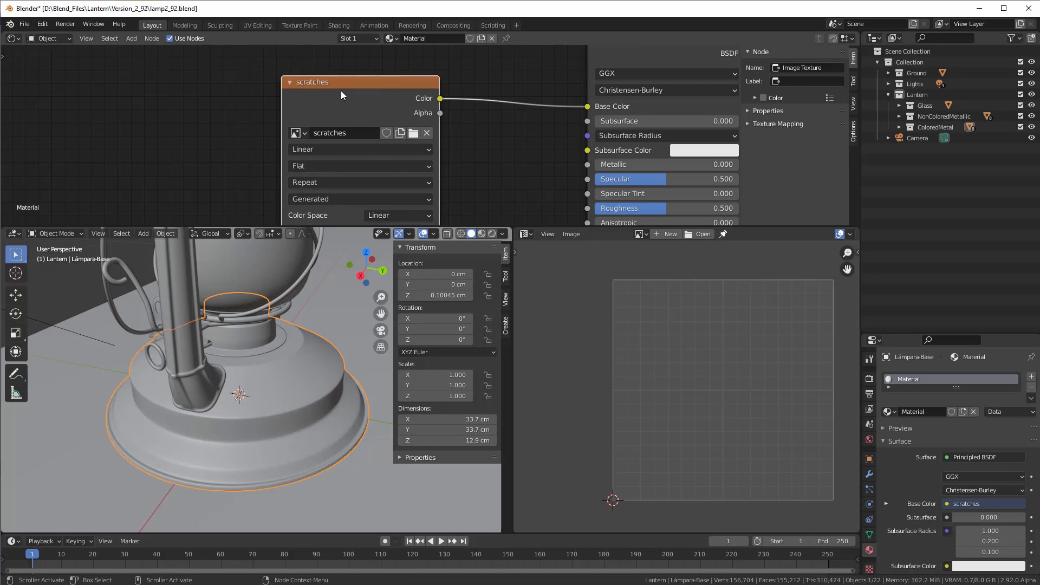
click(65, 233)
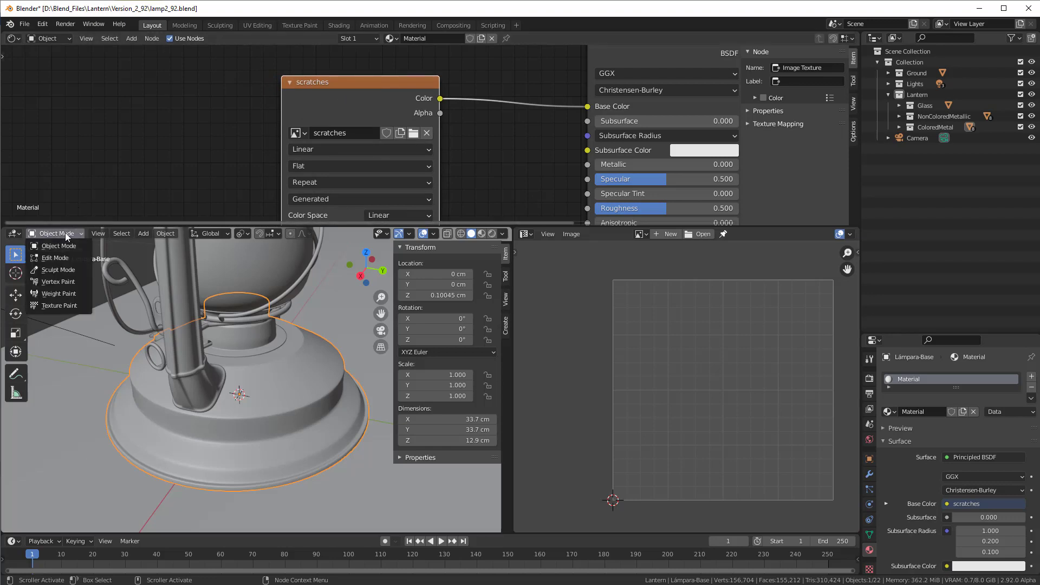
click(75, 306)
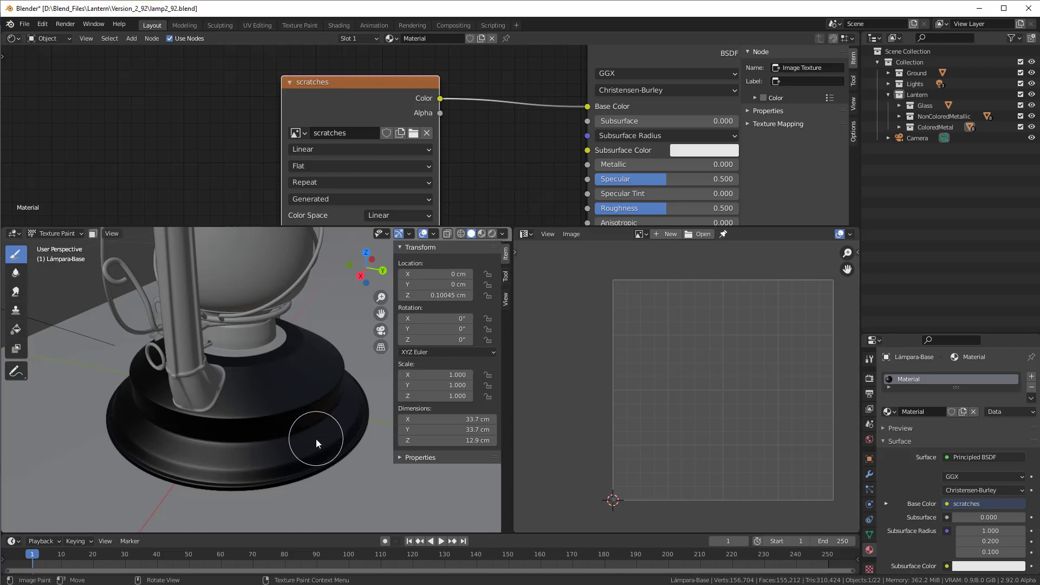
- Try a white brush stroke across the front of the lantern base and undo it
scroll(316, 439, up, 1)
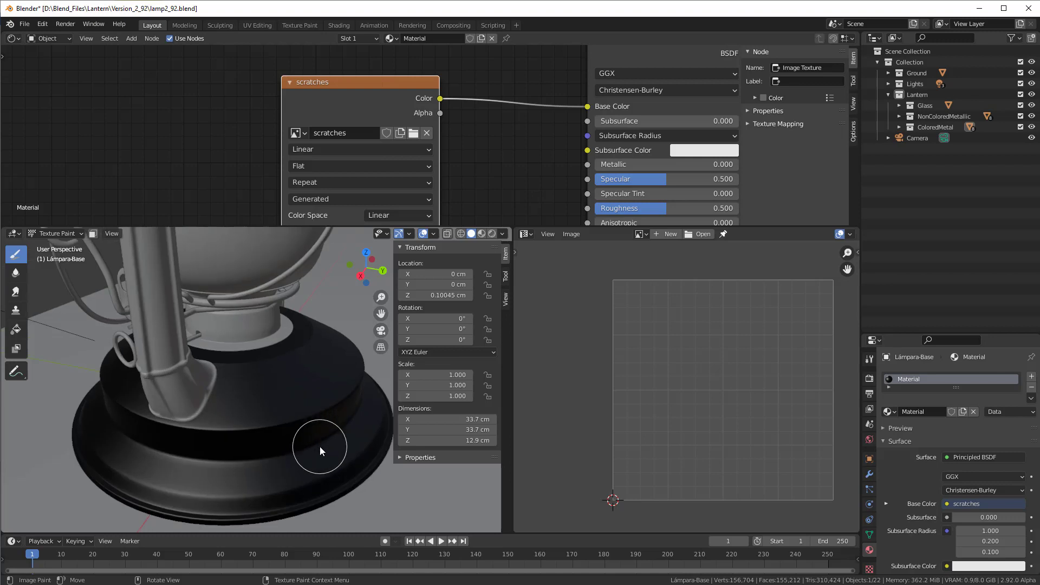
mouse_move(319, 447)
mouse_down()
mouse_move(341, 405)
mouse_move(209, 475)
mouse_move(280, 368)
mouse_move(255, 436)
mouse_up()
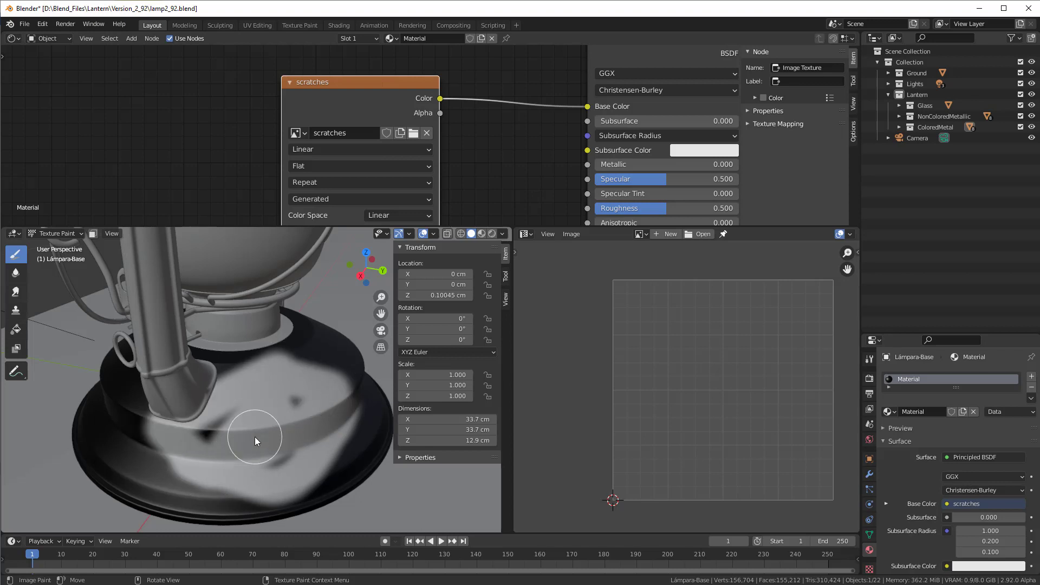
key(ctrl+z)
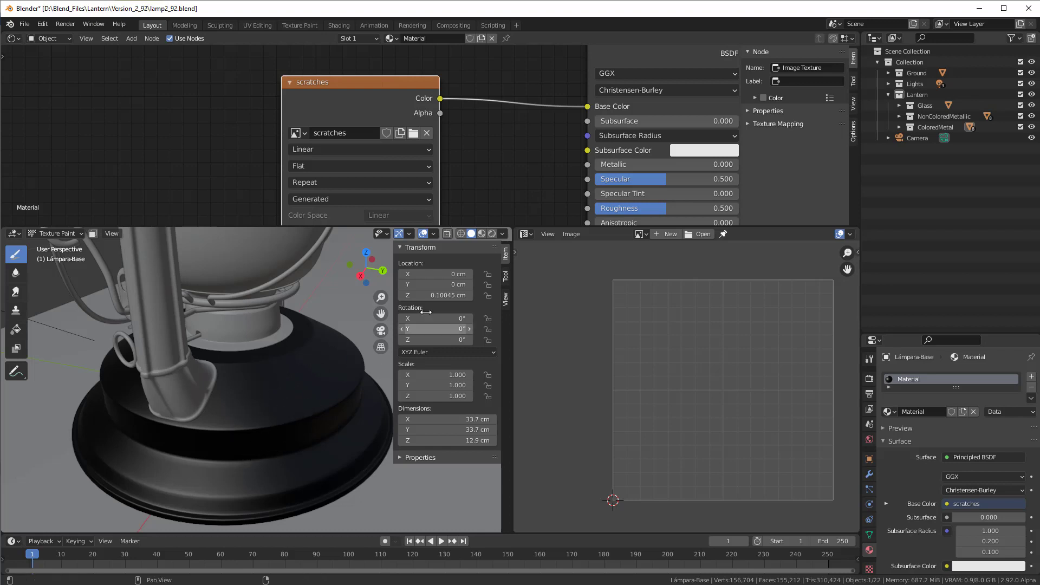
- Examine the Draw tool's settings, including the texture slots, brush blend modes, radius, strength and color picker
click(505, 277)
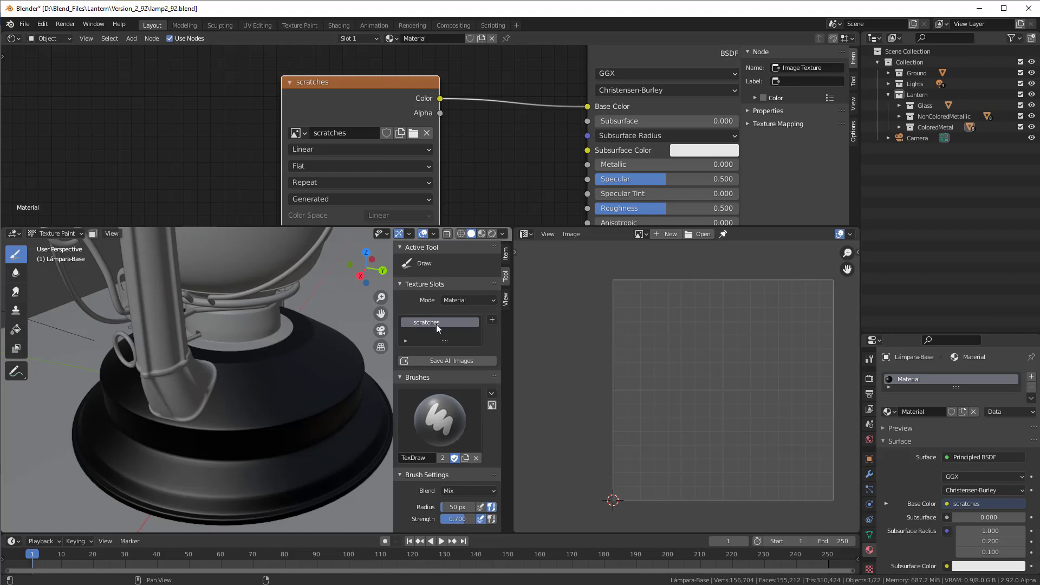
drag(347, 92, 330, 86)
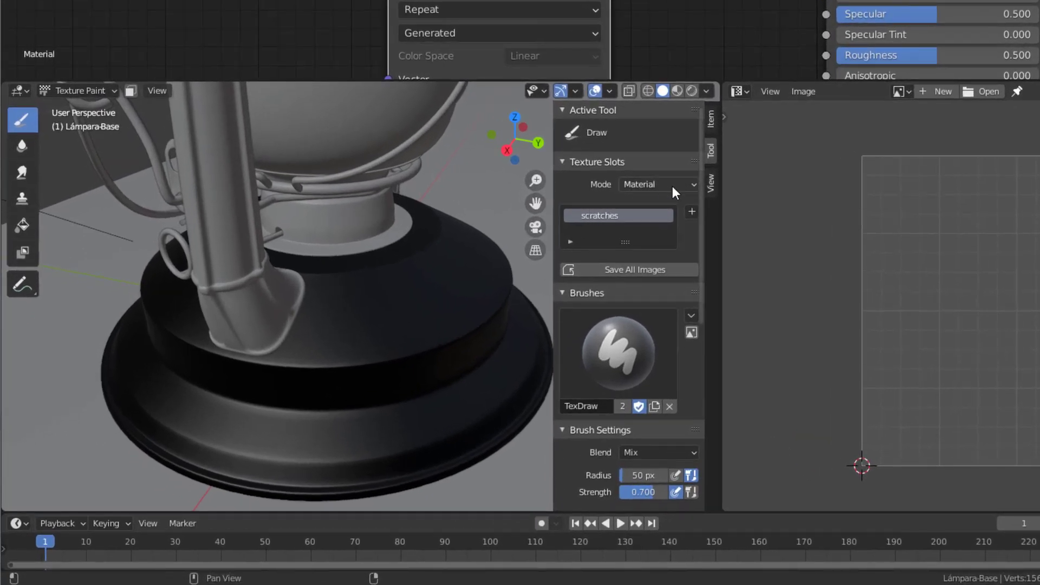
click(694, 184)
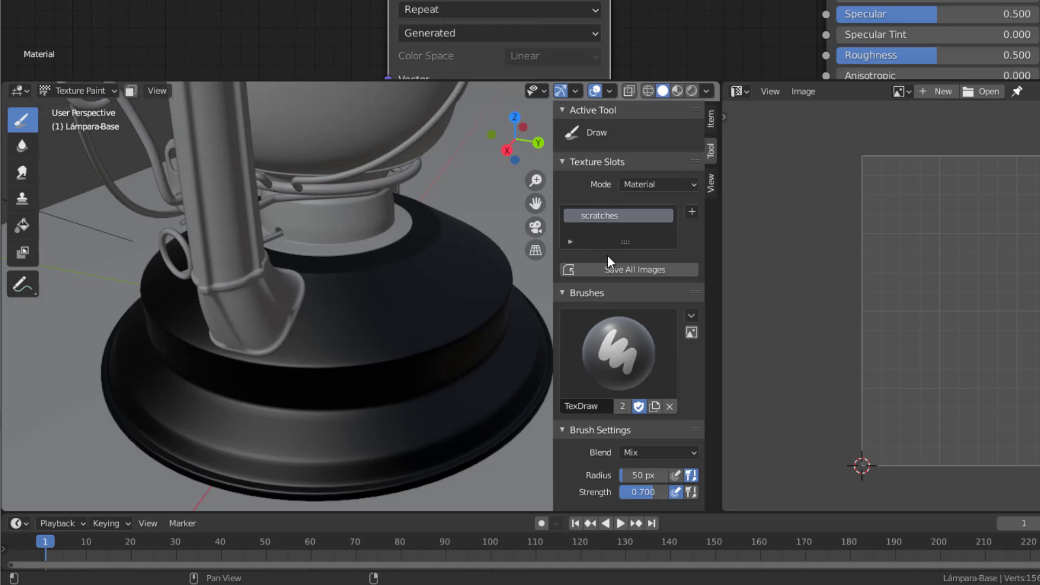
scroll(607, 255, down, 5)
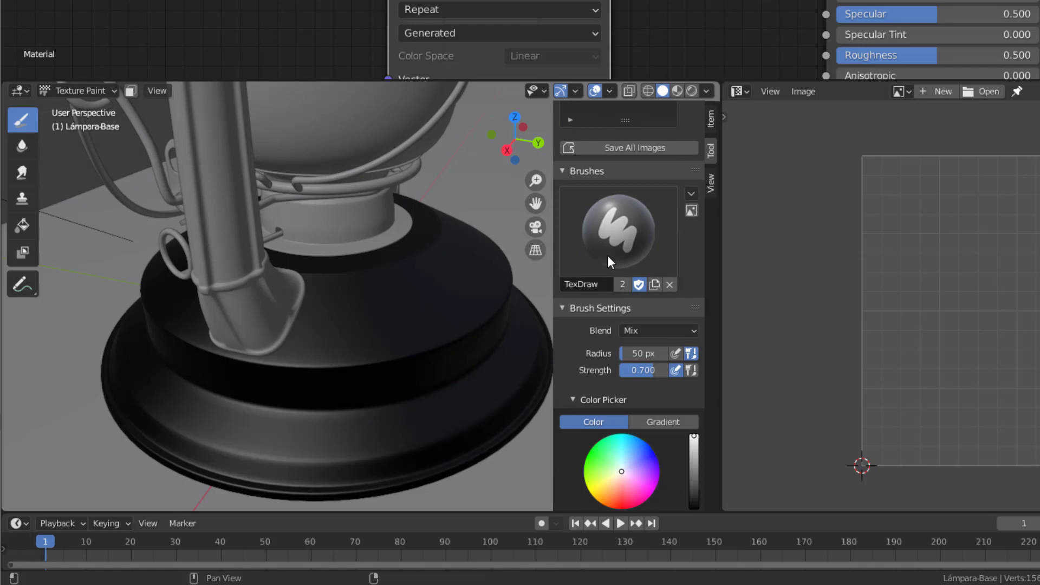
scroll(606, 255, down, 3)
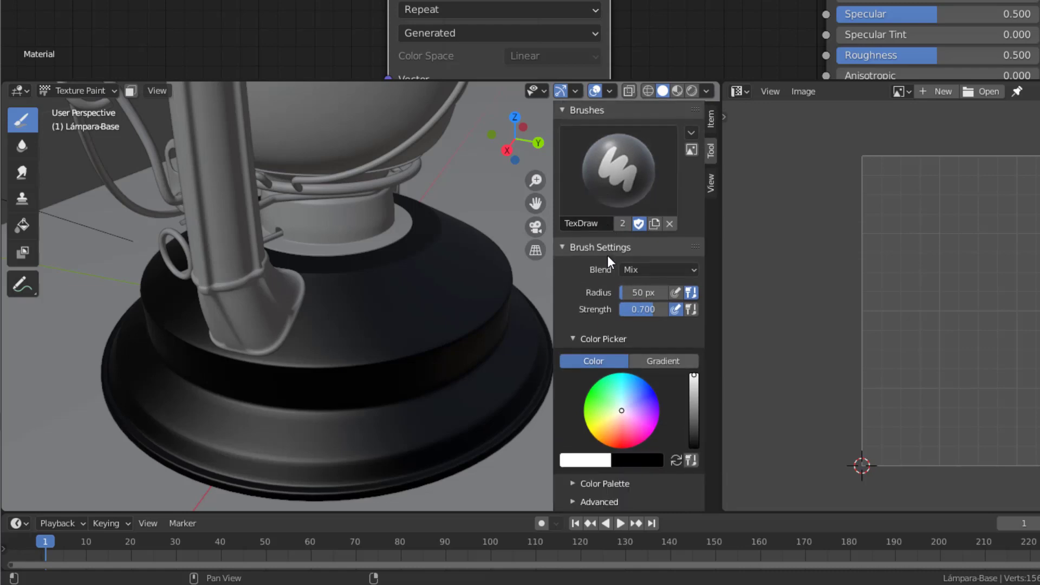
click(690, 270)
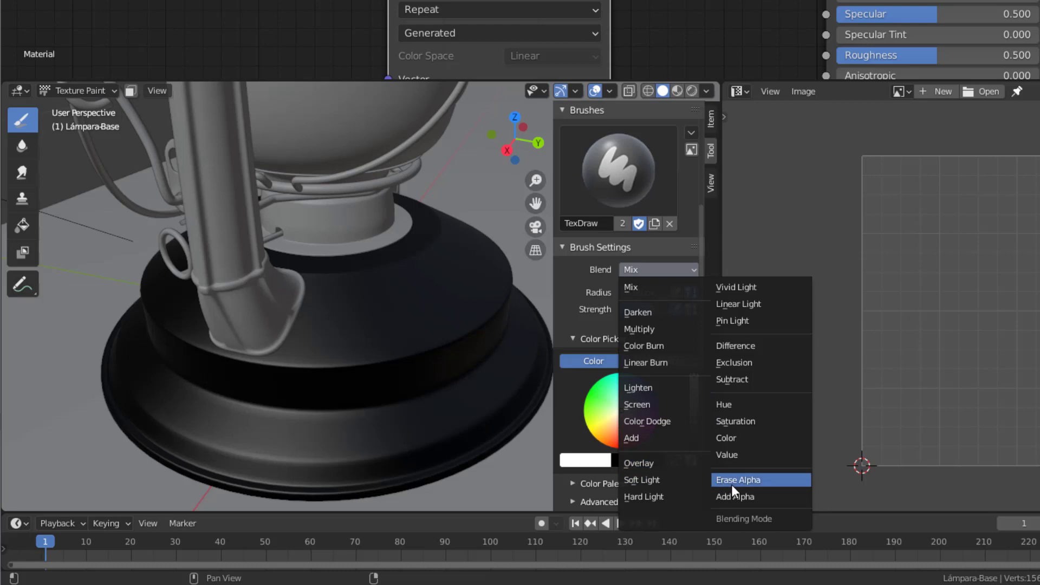
click(693, 269)
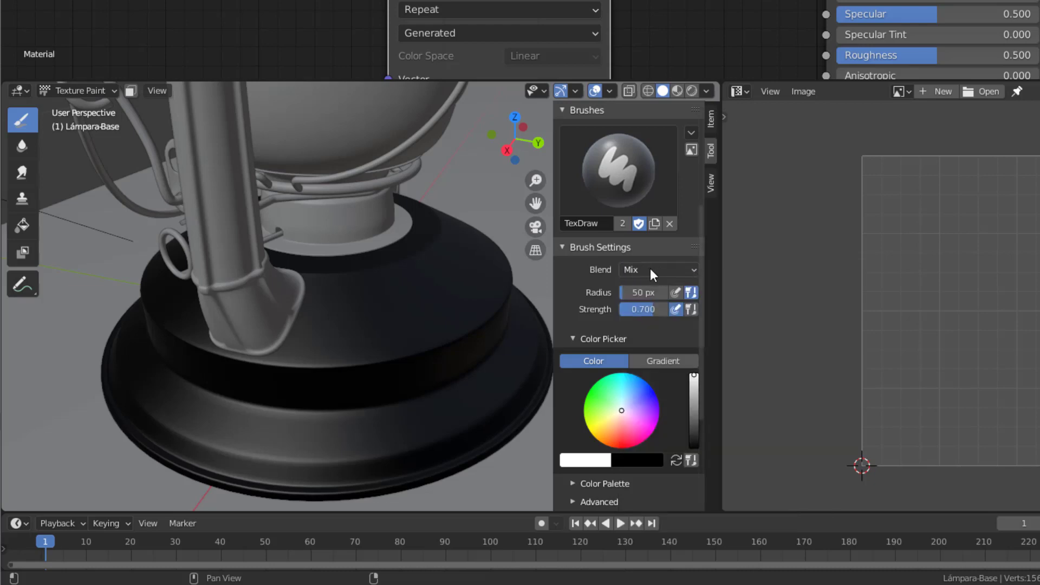
scroll(626, 368, down, 5)
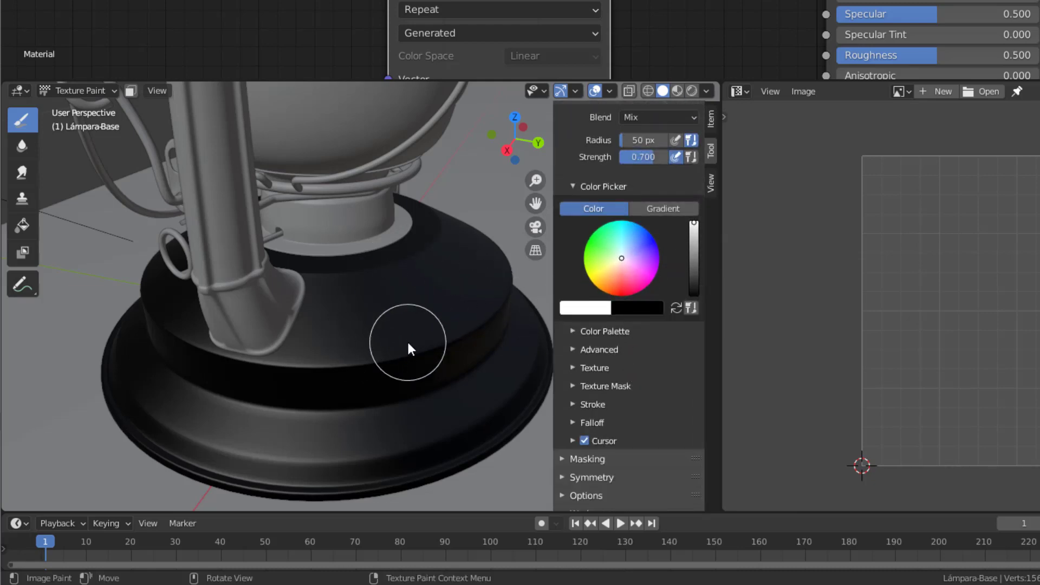
- Create a new texture for the TexDraw brush and name it scratches
click(570, 367)
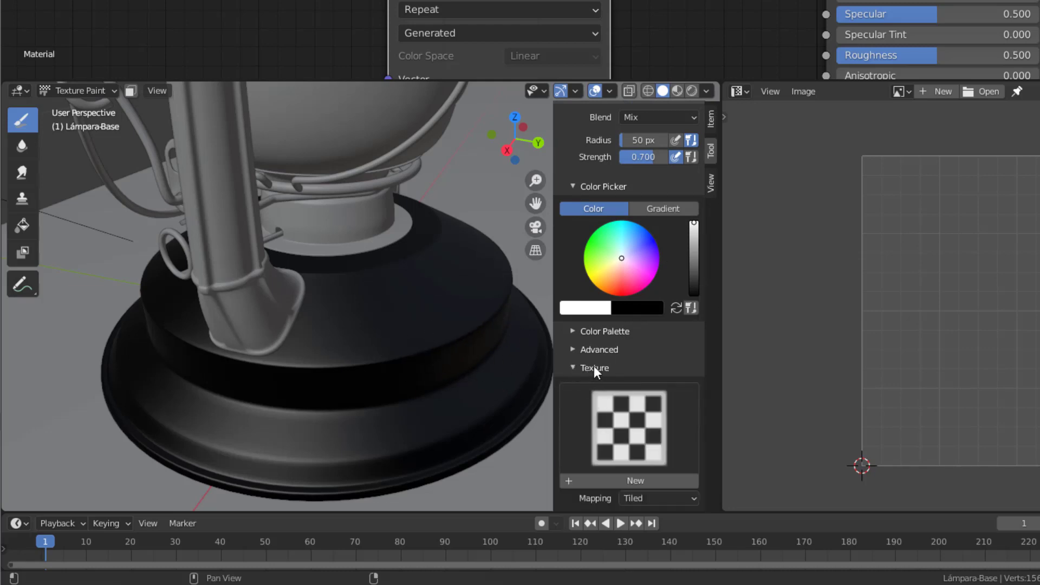
scroll(609, 366, down, 3)
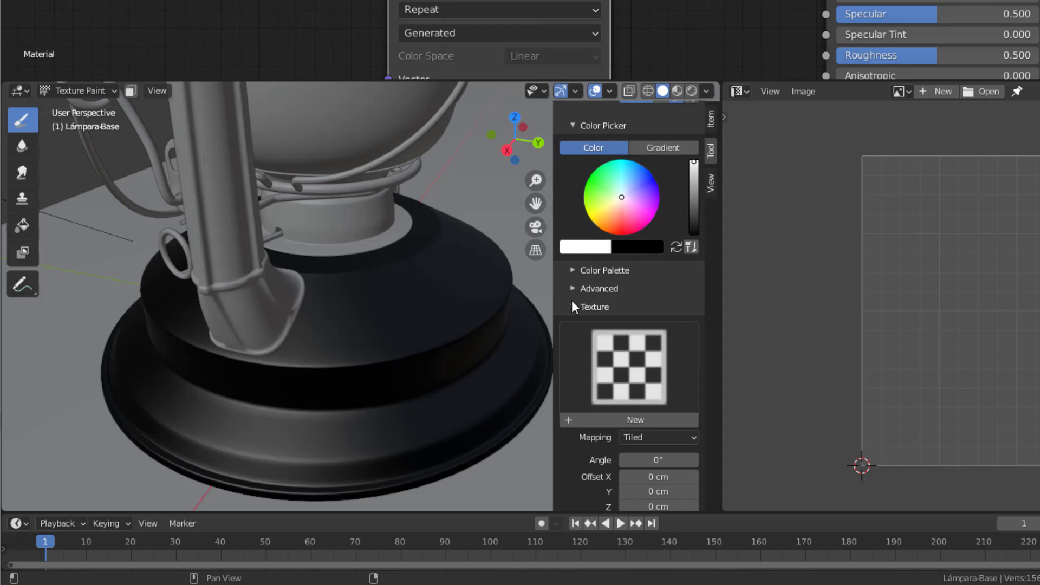
click(592, 420)
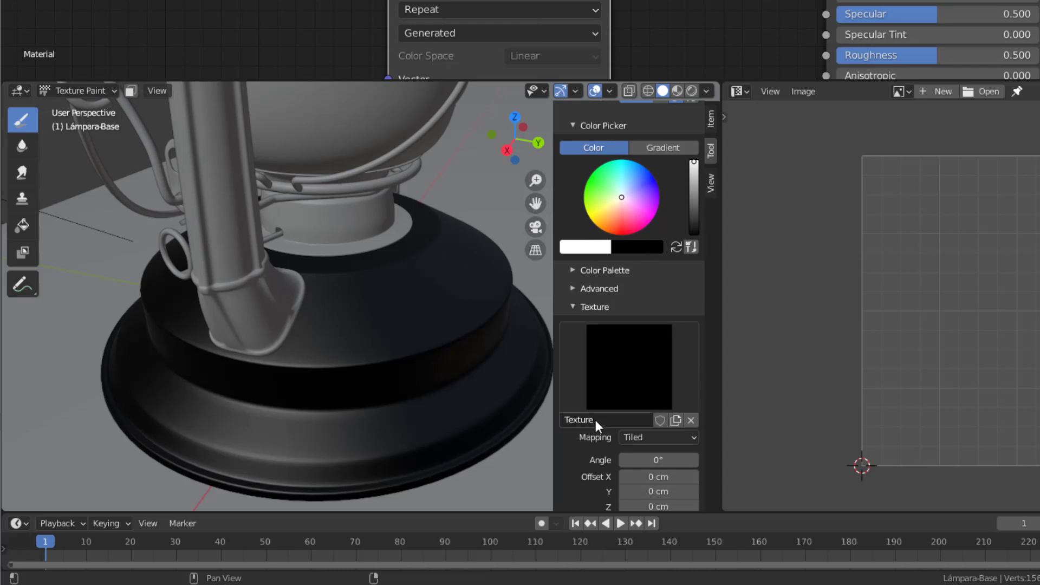
double_click(596, 420)
key(BackSpace)
text(sc)
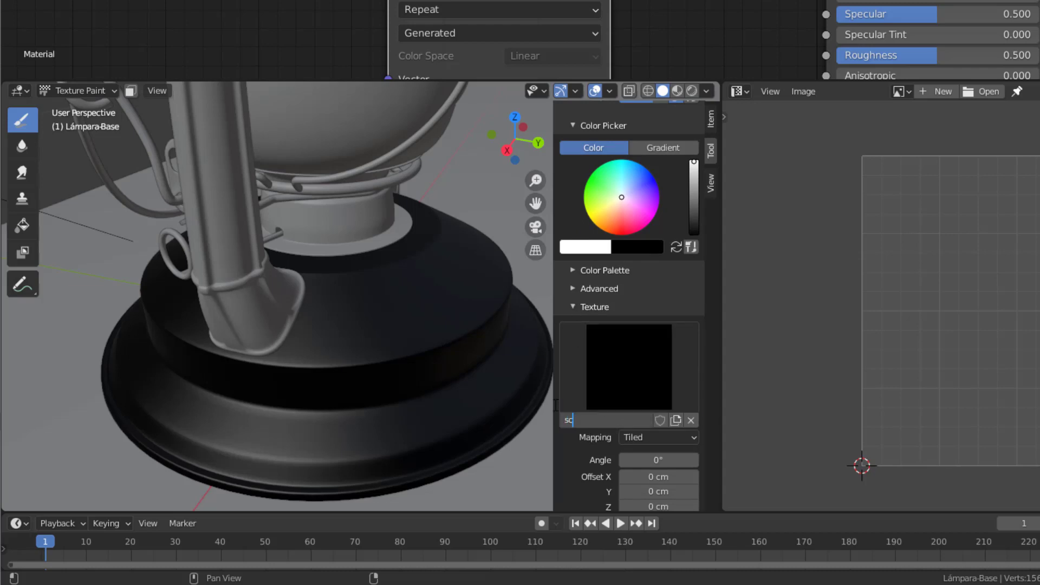
text(ratches)
key(Return)
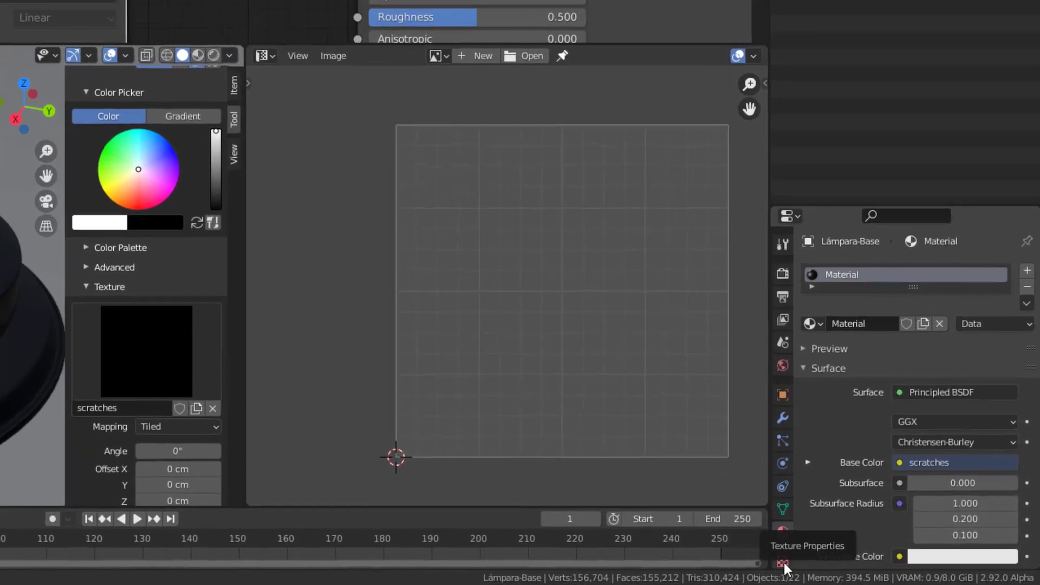
- Load proceduralScratches2.png from the Version_2_92 folder as the brush texture's image
click(869, 569)
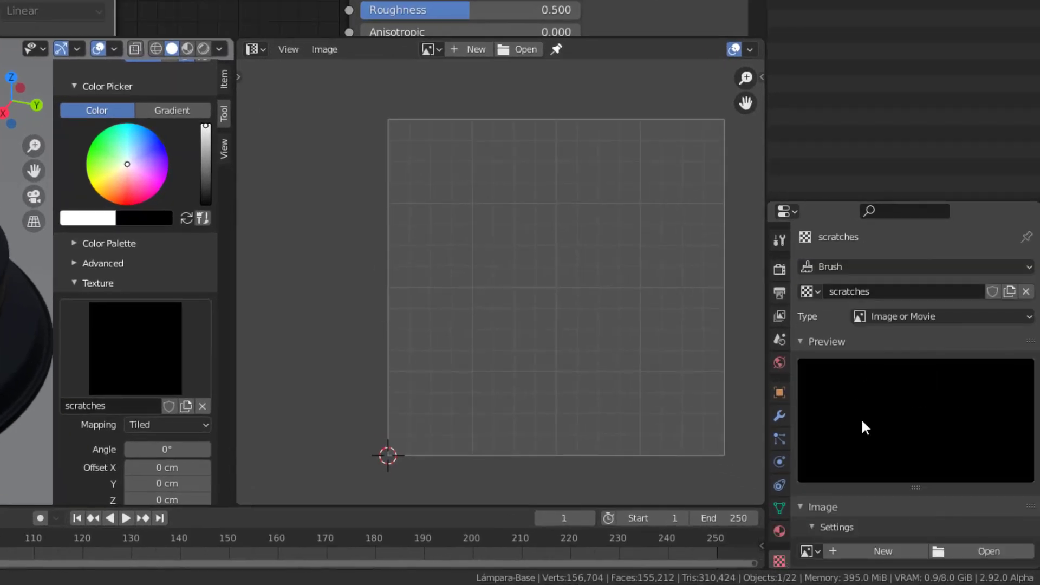
click(949, 550)
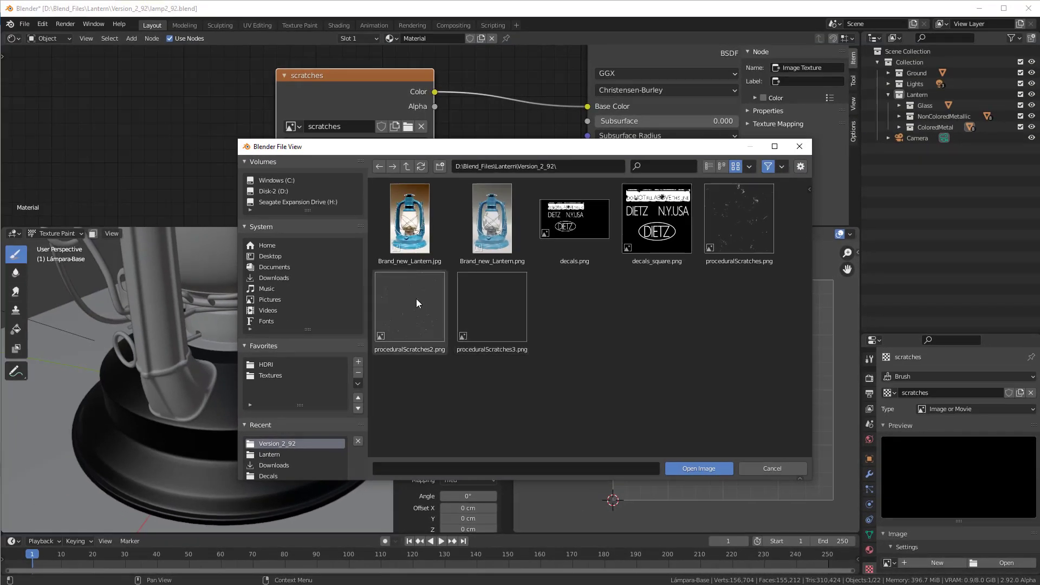
click(416, 298)
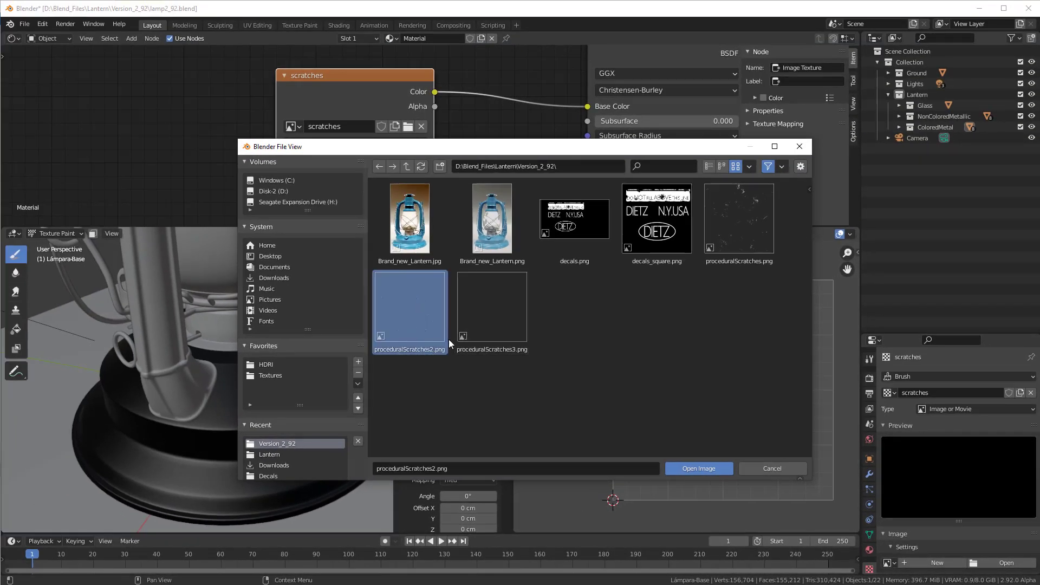
click(690, 469)
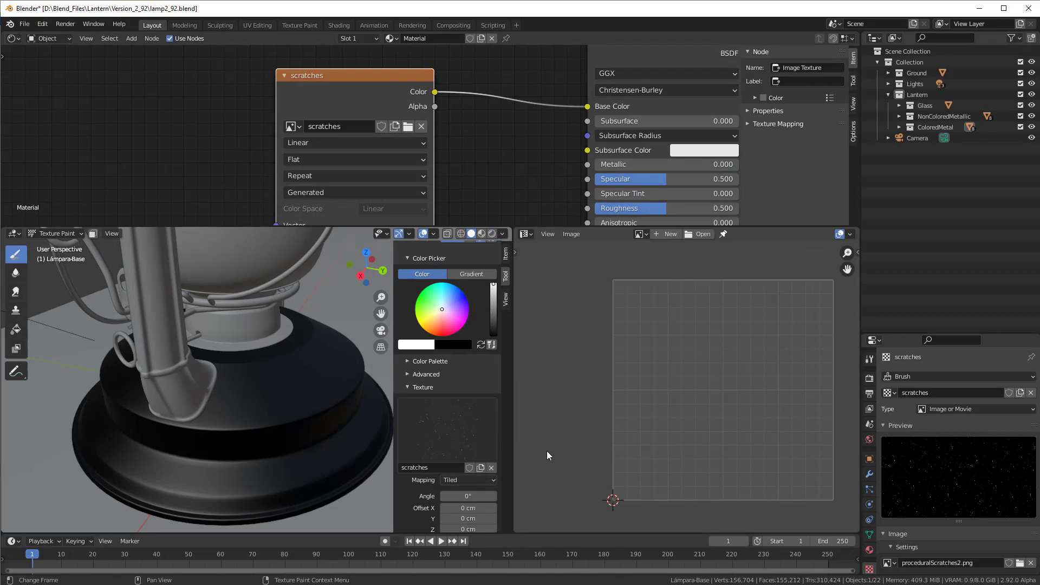
- Set the brush texture's mapping to Random
scroll(444, 429, up, 1)
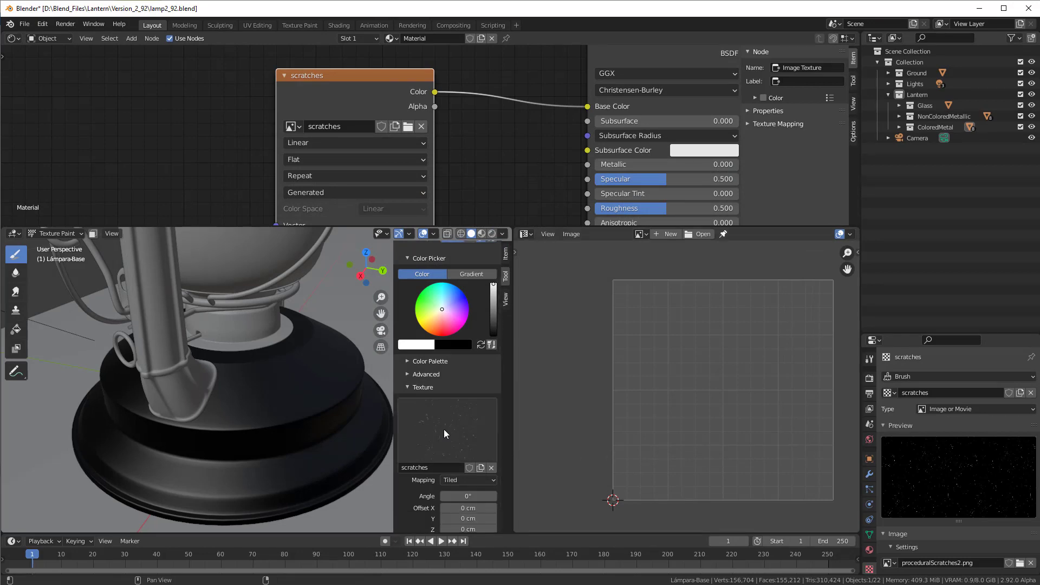
scroll(444, 429, down, 1)
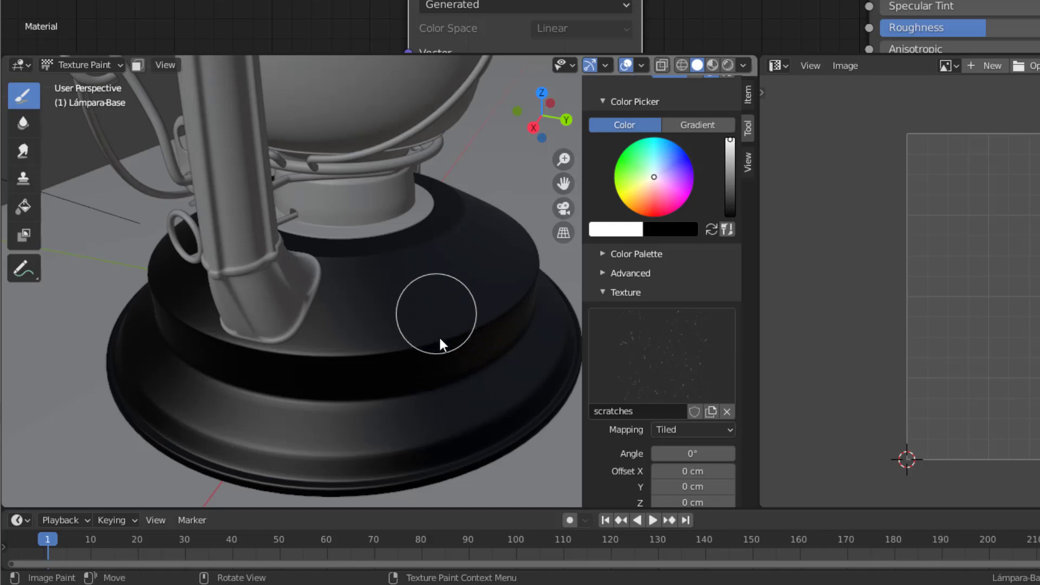
click(665, 430)
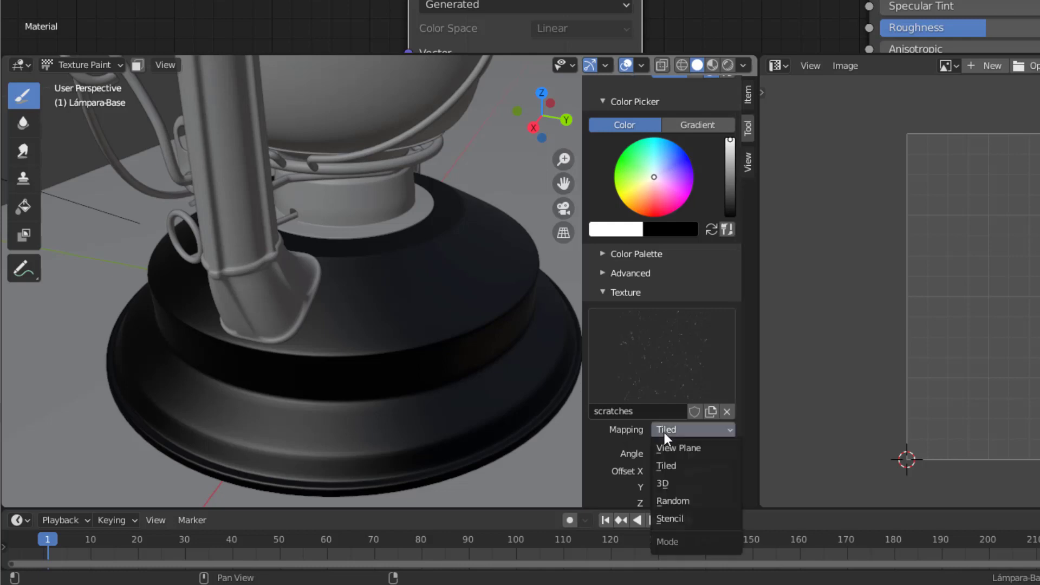
click(677, 501)
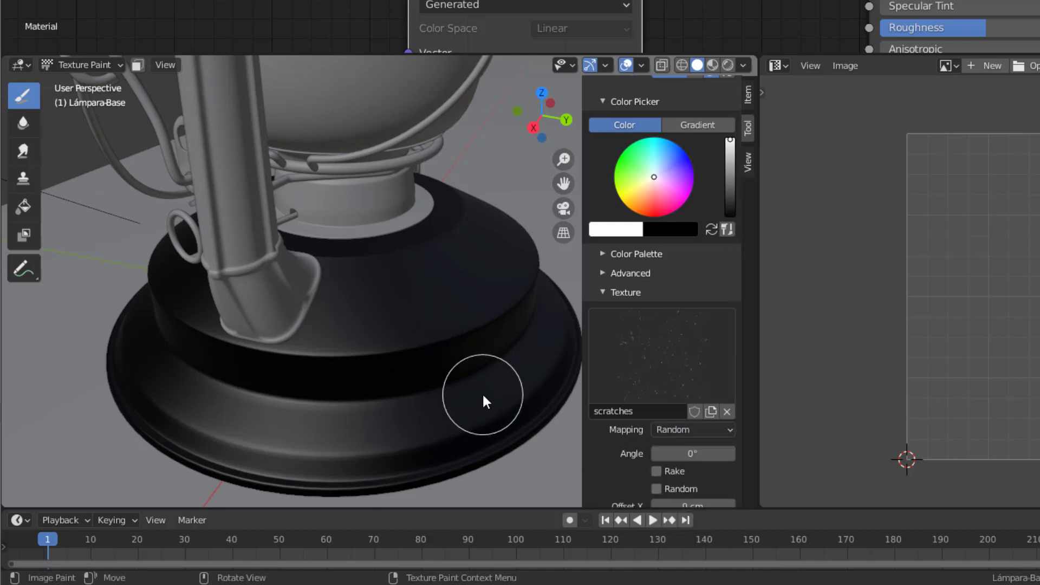
- Enlarge the brush to more than twice its size, paint scratches onto the base's upper sloped surface and inspect them up close
middle_drag(486, 398, 439, 387)
scroll(385, 411, up, 3)
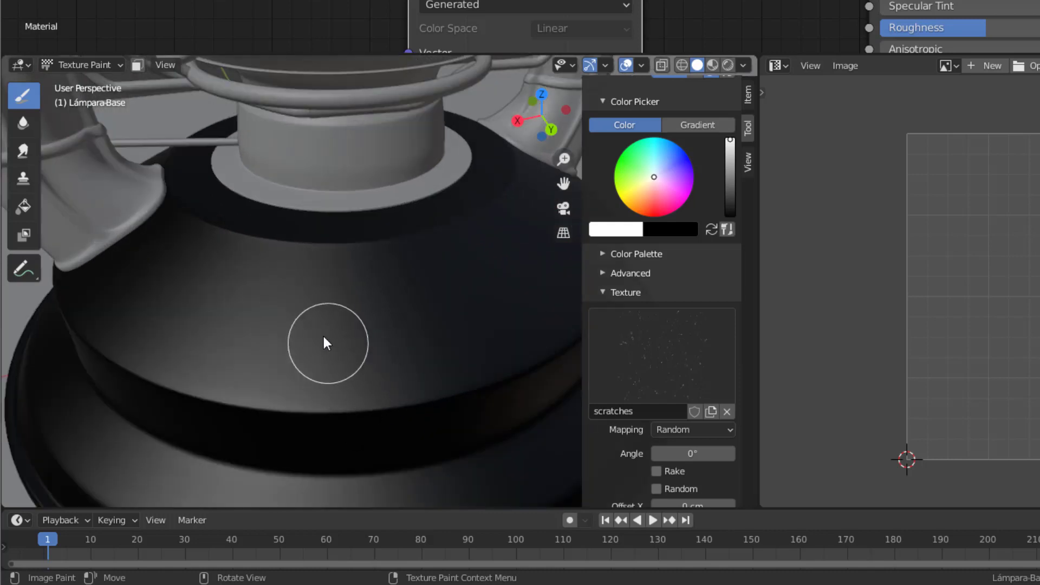
key(f)
click(427, 414)
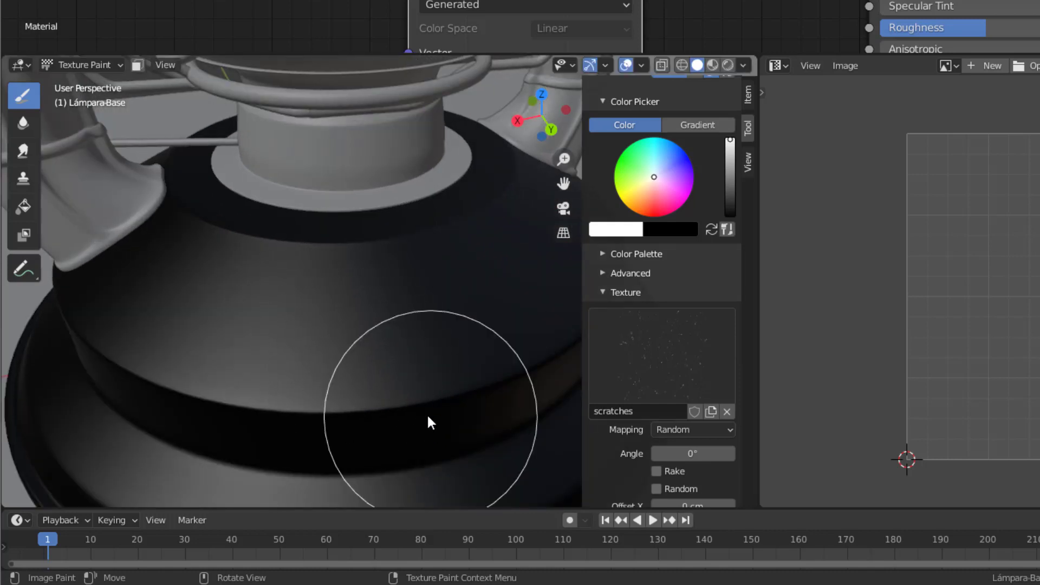
mouse_move(317, 383)
mouse_down()
mouse_move(380, 367)
mouse_move(254, 346)
mouse_move(231, 324)
mouse_move(275, 382)
mouse_move(320, 406)
mouse_move(369, 400)
mouse_up()
mouse_move(369, 399)
middle_down()
mouse_move(344, 387)
mouse_move(342, 407)
mouse_move(408, 399)
mouse_move(369, 379)
mouse_move(278, 392)
mouse_move(307, 366)
middle_up()
scroll(342, 407, up, 6)
scroll(342, 410, down, 4)
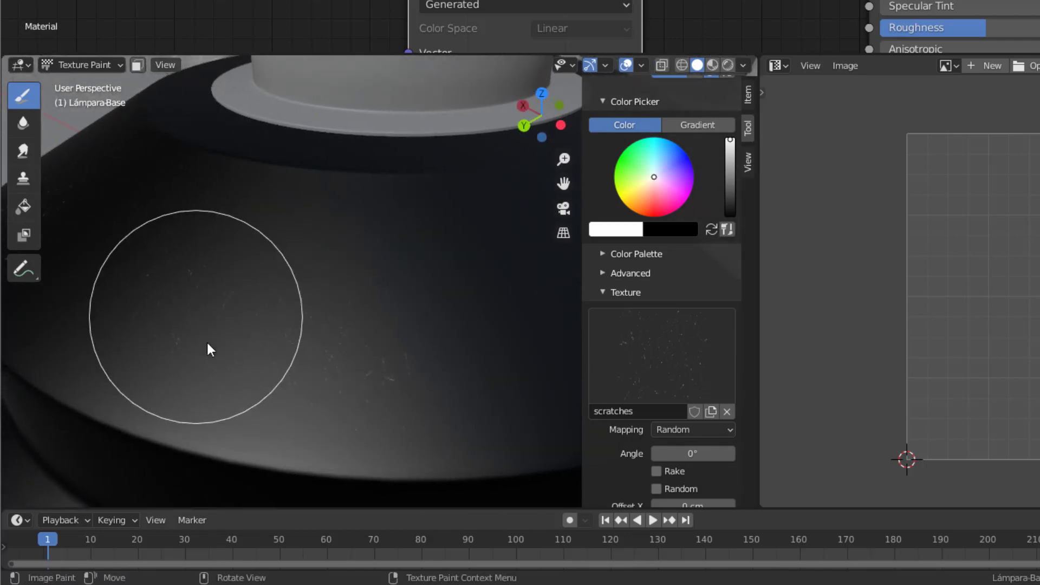
- Reduce the brush to a bit over half its size and paint finer scratches on the base's sloped side and rim near the knob
mouse_move(334, 408)
middle_down()
mouse_move(344, 390)
mouse_move(267, 389)
mouse_move(363, 367)
middle_up()
mouse_move(287, 447)
middle_down()
mouse_move(329, 455)
mouse_move(318, 479)
middle_up()
mouse_move(347, 408)
middle_down()
mouse_move(399, 389)
mouse_move(355, 395)
mouse_move(424, 418)
middle_up()
mouse_move(316, 398)
middle_down()
mouse_move(379, 399)
mouse_move(400, 366)
mouse_move(360, 388)
mouse_move(436, 359)
mouse_move(332, 390)
mouse_move(348, 385)
mouse_move(316, 388)
mouse_move(213, 360)
mouse_move(135, 360)
middle_up()
middle_drag(360, 390, 311, 367)
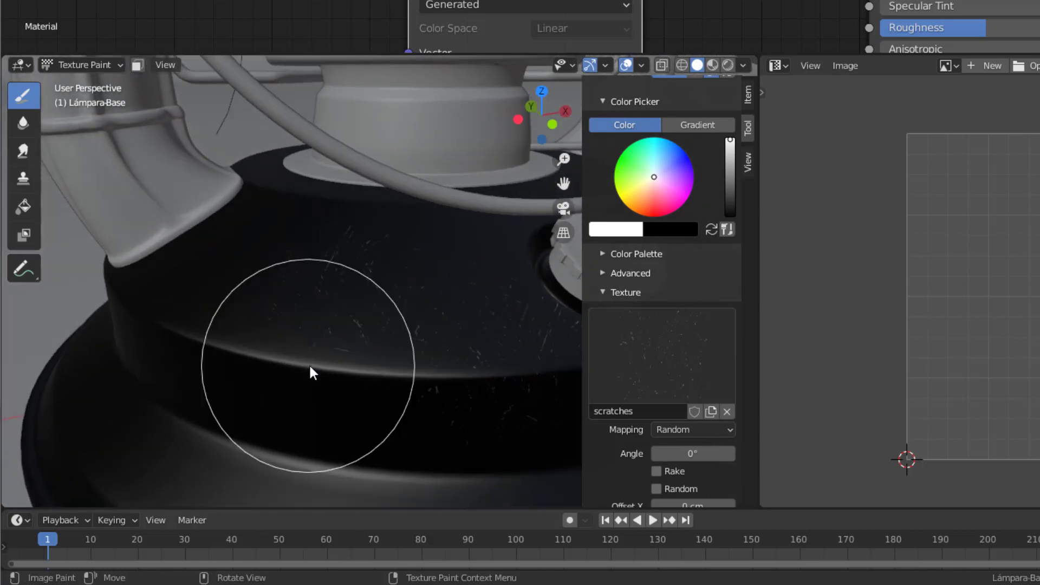
mouse_move(250, 395)
middle_down()
mouse_move(309, 404)
mouse_move(271, 394)
mouse_move(255, 367)
mouse_move(237, 397)
middle_up()
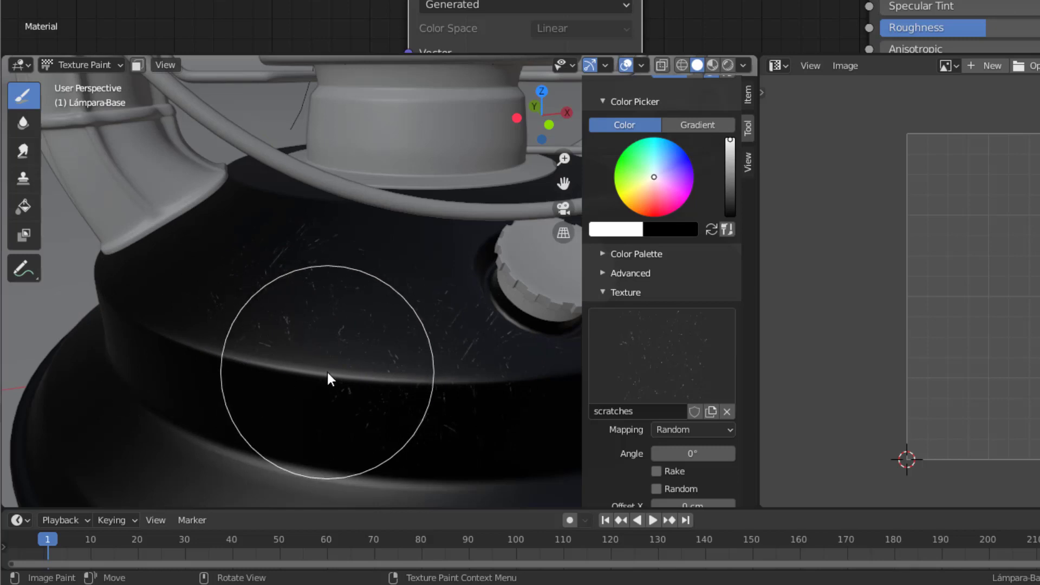
key(f)
click(246, 355)
mouse_move(247, 358)
mouse_down()
mouse_move(232, 353)
mouse_move(302, 370)
mouse_move(453, 379)
mouse_move(278, 371)
mouse_move(334, 406)
mouse_move(279, 455)
mouse_up()
mouse_move(278, 457)
middle_down()
mouse_move(301, 457)
mouse_move(323, 420)
middle_up()
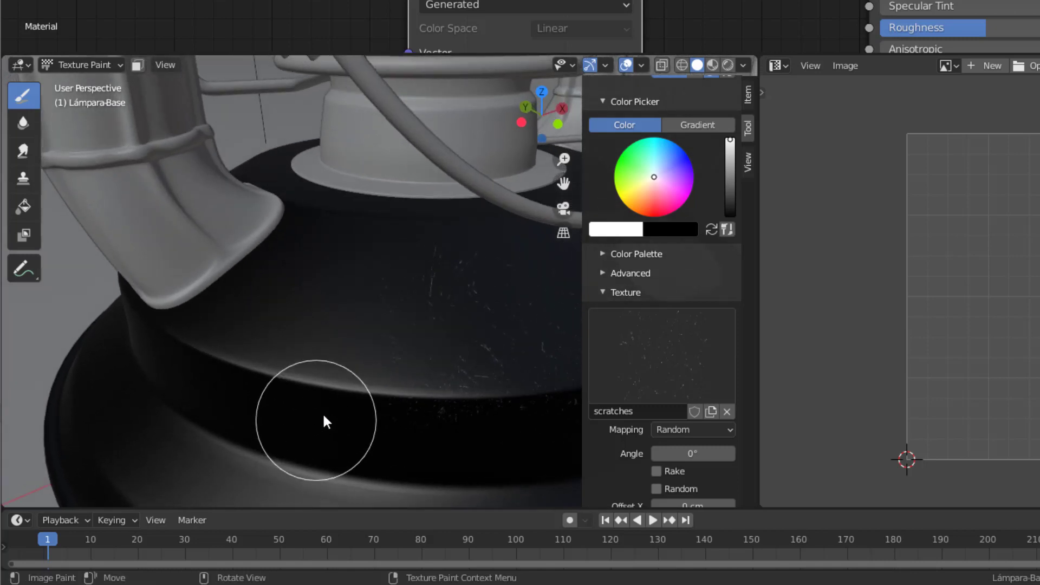
- Examine the painted scratches around the base and near the knob, and preview them with rendered viewport shading
scroll(303, 431, down, 1)
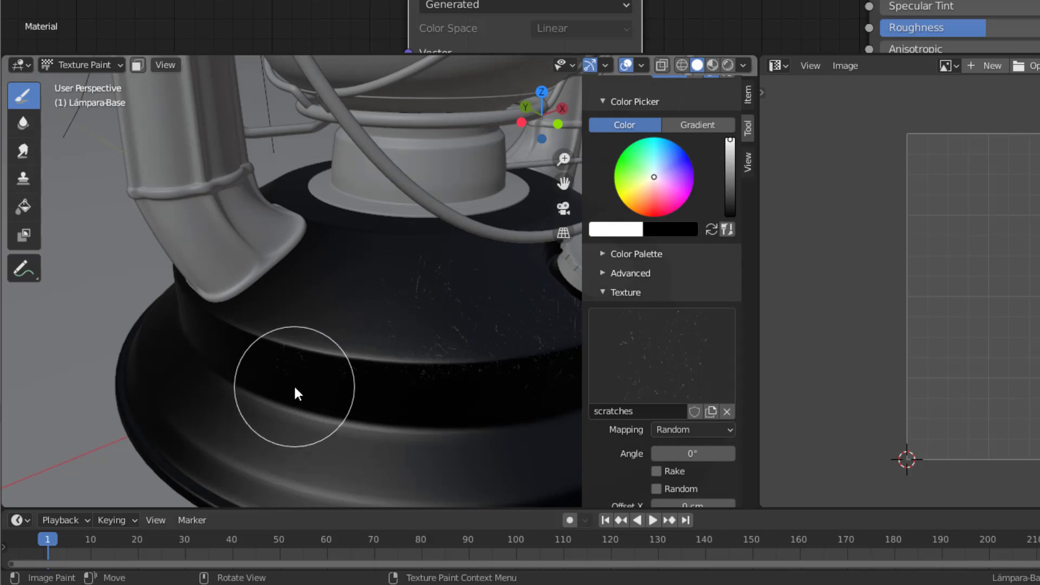
mouse_move(295, 390)
middle_down()
mouse_move(603, 406)
mouse_move(596, 394)
middle_up()
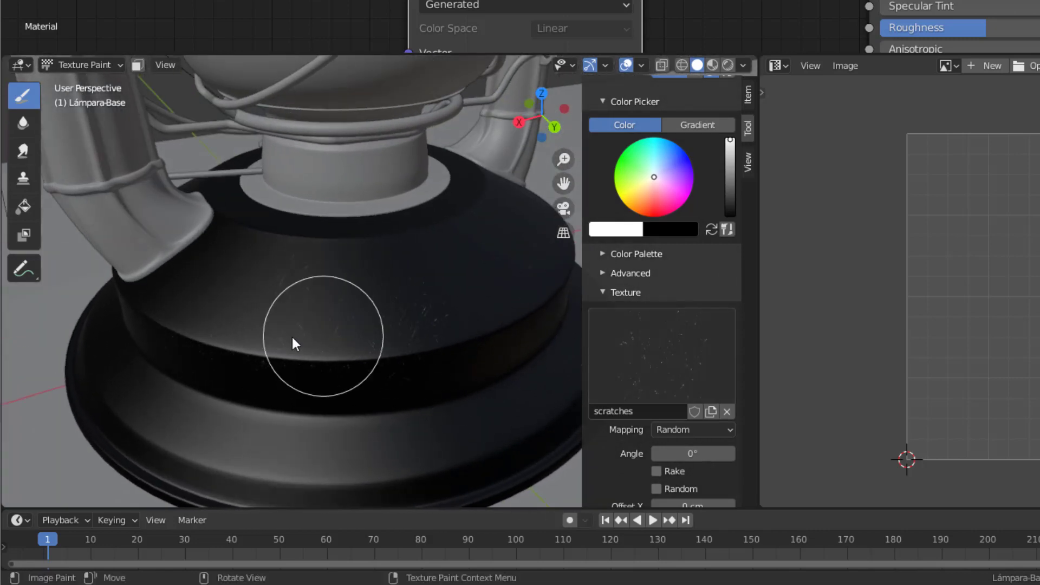
mouse_move(434, 348)
middle_down()
mouse_move(271, 354)
mouse_move(188, 343)
mouse_move(392, 339)
mouse_move(301, 346)
middle_up()
scroll(301, 344, up, 2)
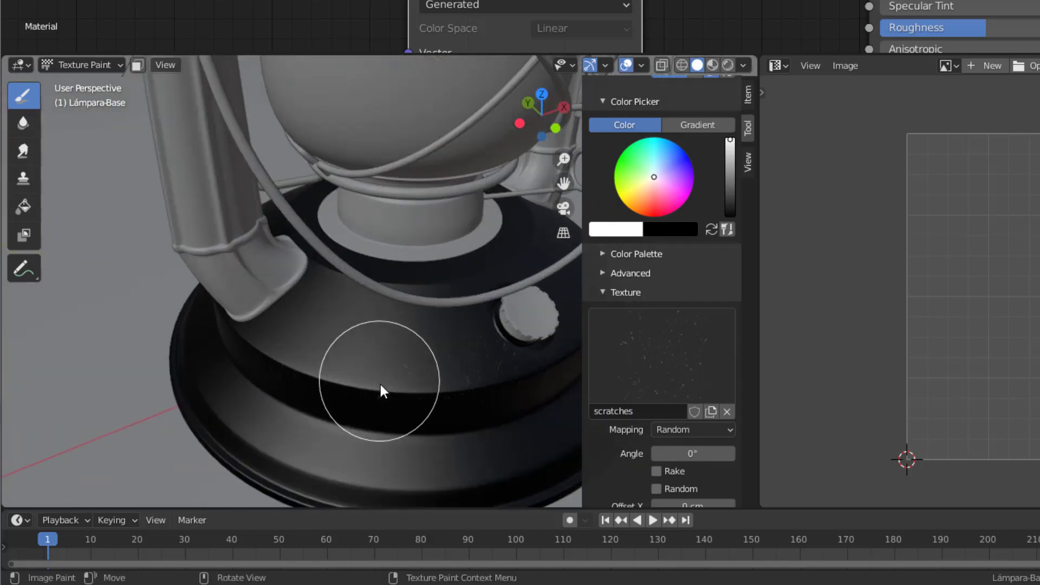
mouse_move(343, 394)
middle_down()
mouse_move(521, 369)
mouse_move(355, 337)
mouse_move(377, 360)
middle_up()
mouse_move(309, 340)
middle_down()
mouse_move(77, 324)
mouse_move(270, 343)
middle_up()
scroll(271, 343, up, 2)
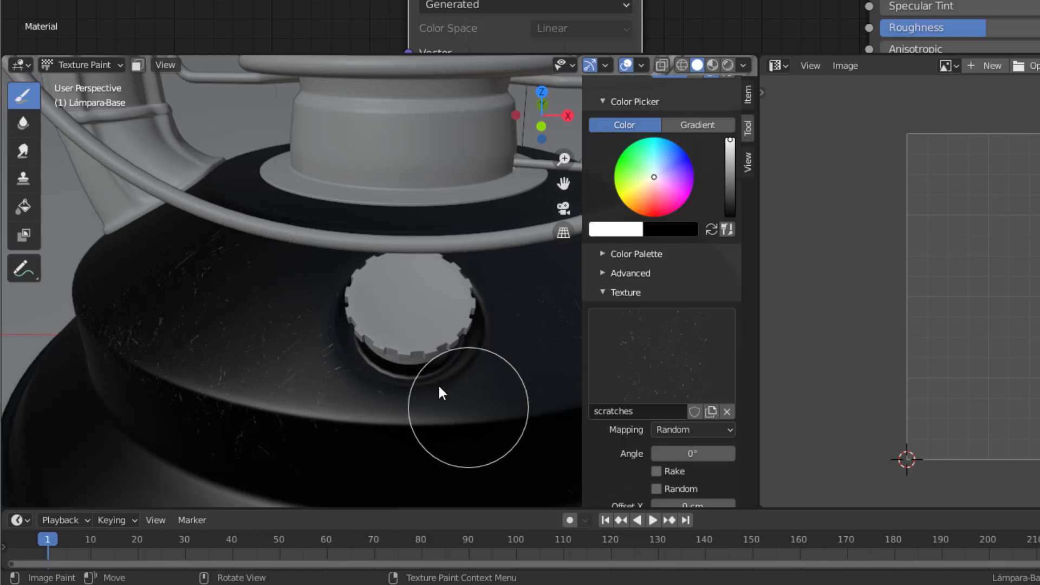
click(728, 64)
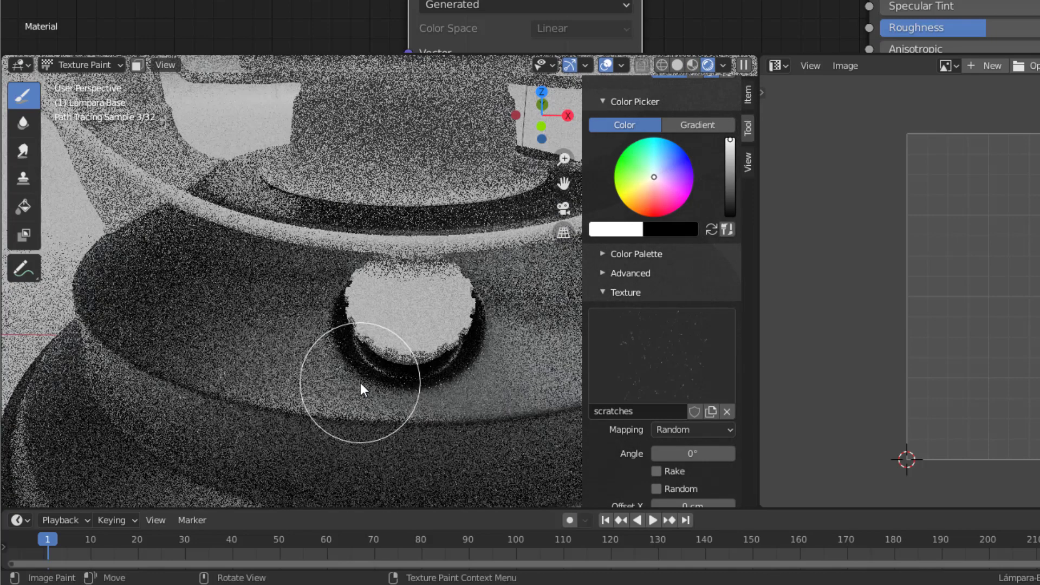
mouse_move(134, 386)
middle_down()
mouse_move(245, 399)
mouse_move(231, 383)
middle_up()
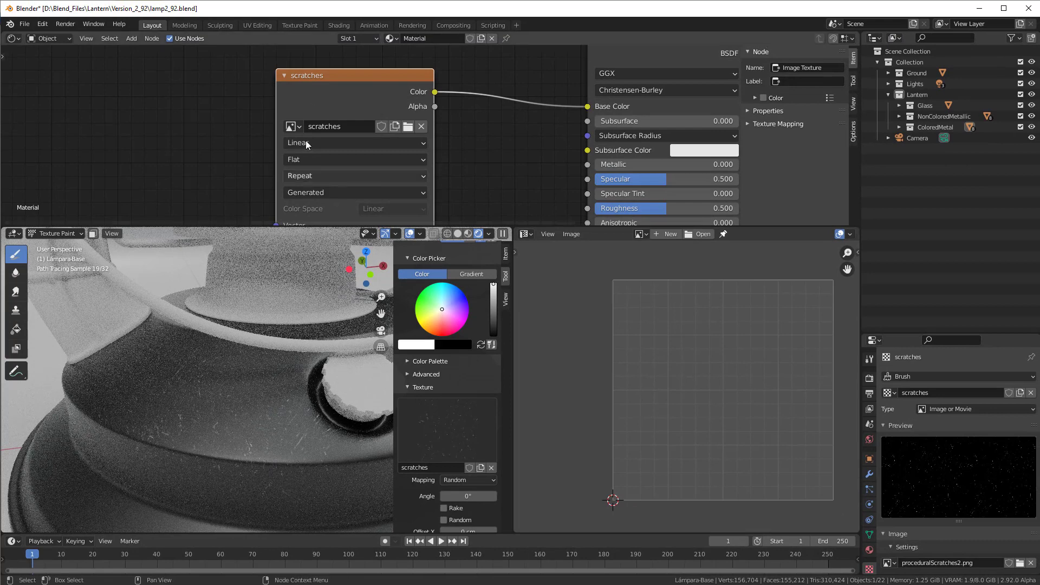
- Add a Bump node to the material between the scratches image texture and the Principled shader
middle_drag(291, 119, 201, 103)
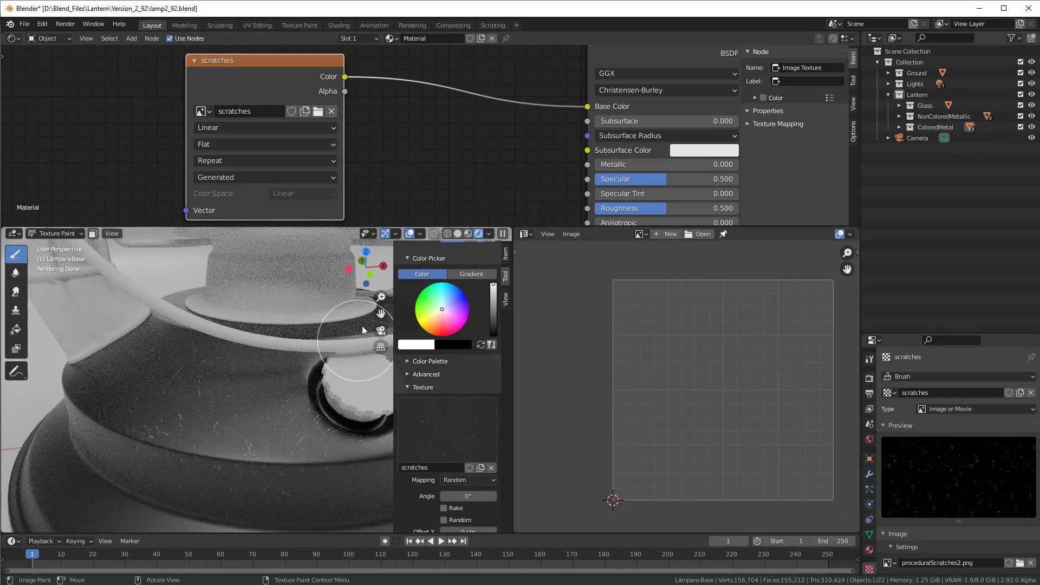
scroll(467, 174, down, 2)
middle_drag(467, 174, 355, 139)
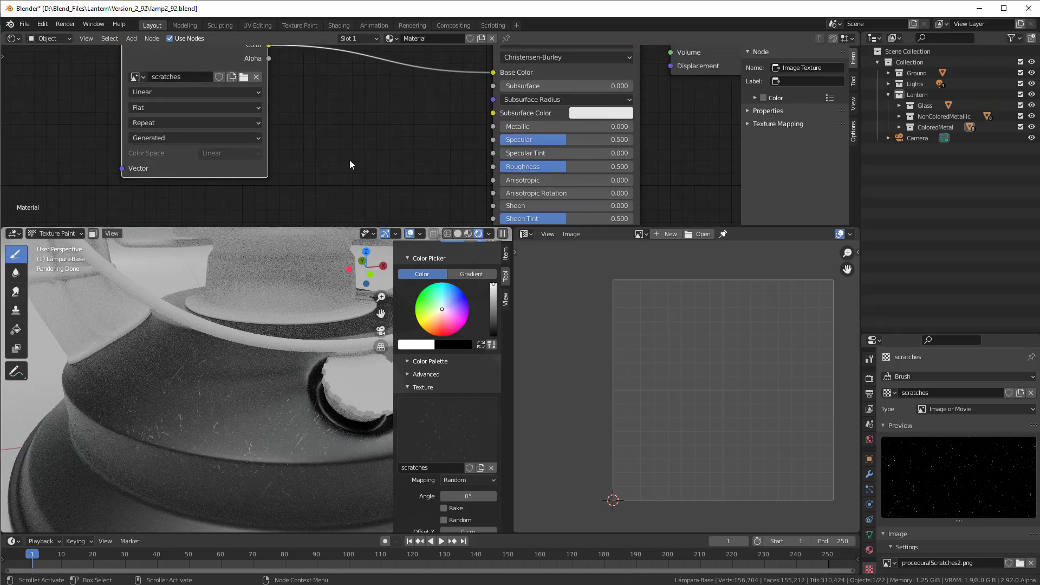
key(shift+a)
mouse_move(333, 183)
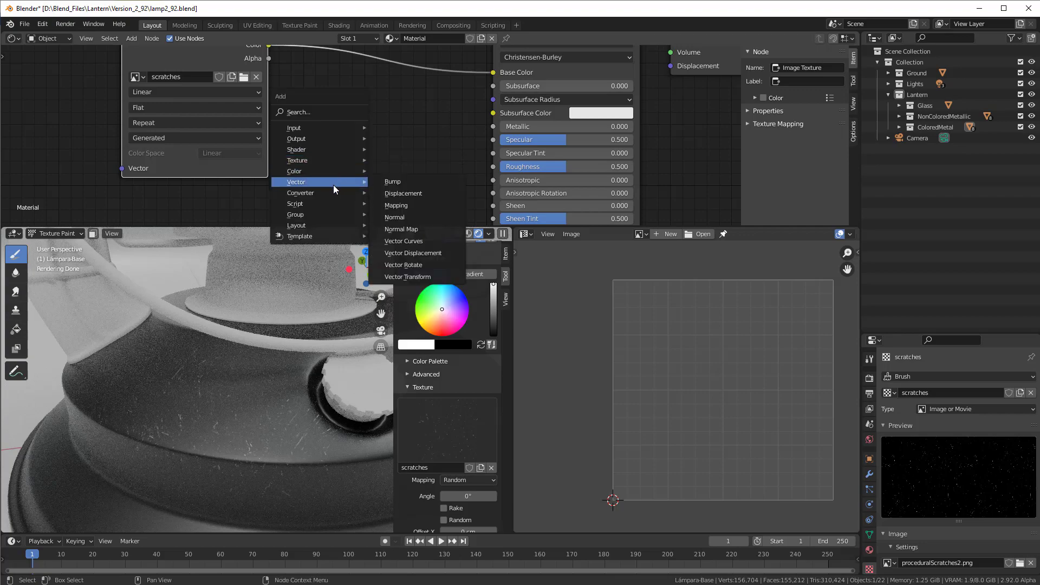
click(396, 182)
click(396, 182)
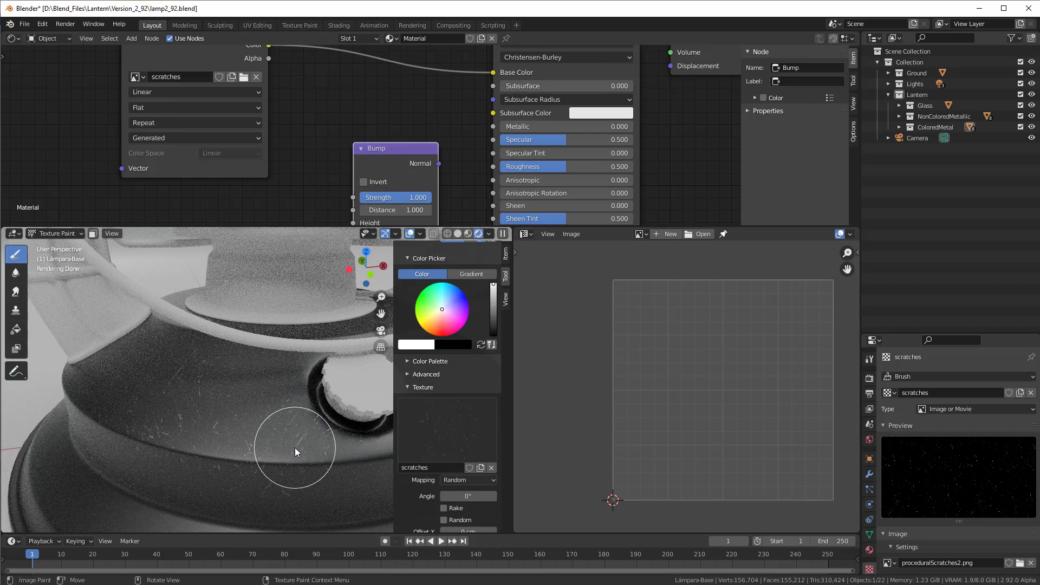
- Enable Invert on the Bump node and connect the scratches texture's Color output to its Height input
click(364, 183)
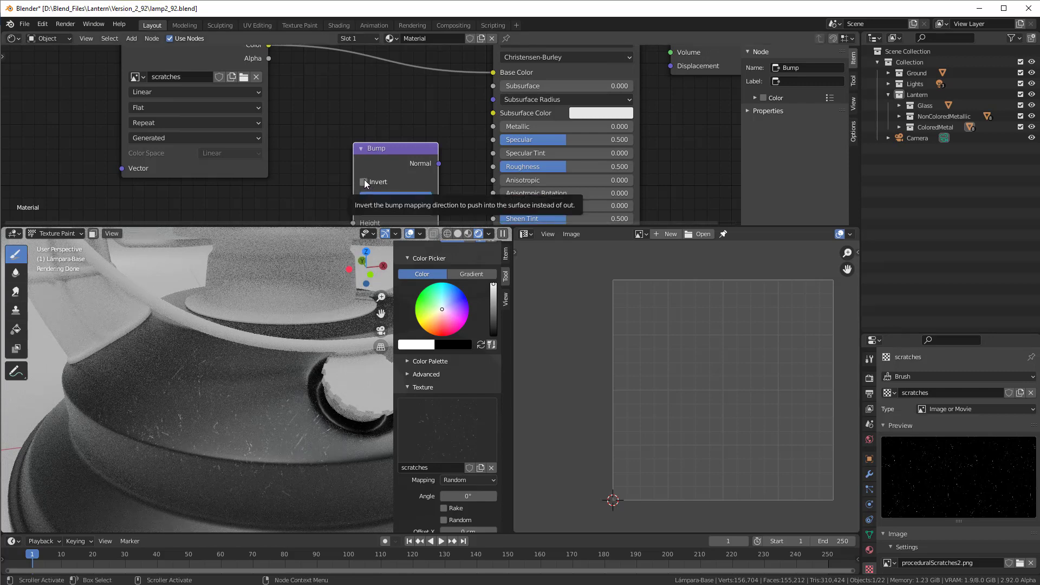
drag(380, 153, 403, 130)
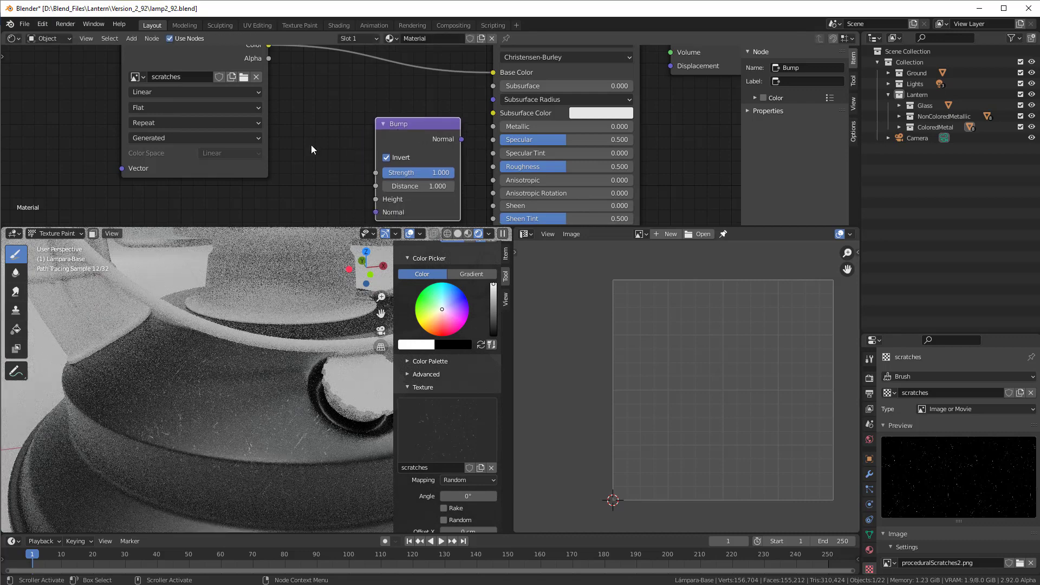
scroll(311, 145, down, 1)
mouse_move(275, 56)
mouse_down()
mouse_move(238, 74)
mouse_move(297, 144)
mouse_move(375, 194)
mouse_up()
drag(398, 136, 374, 136)
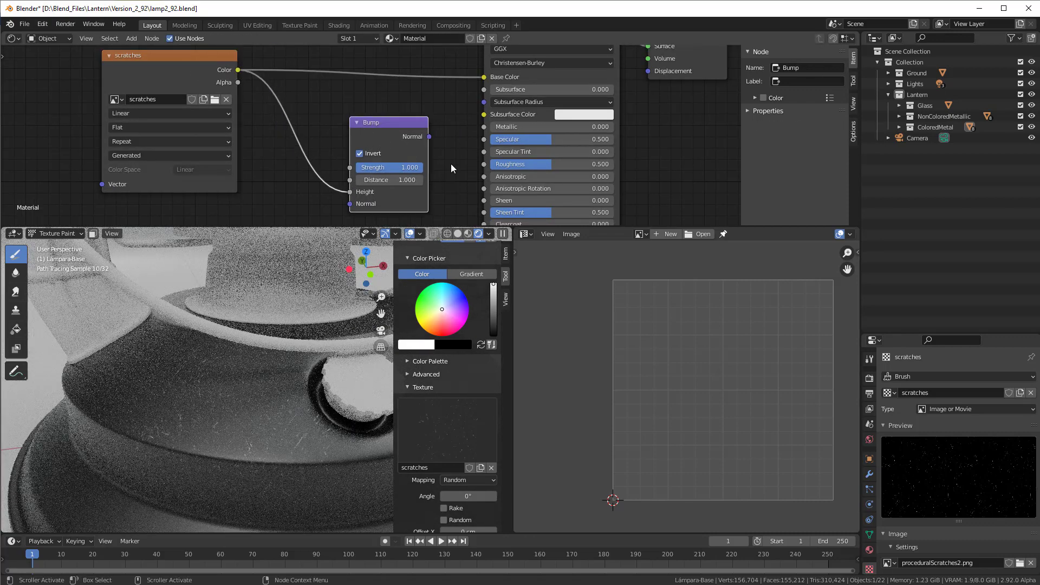
- Connect the Bump node's Normal output to the Principled shader's Normal input
middle_drag(450, 163, 465, 104)
drag(424, 73, 406, 138)
scroll(419, 150, down, 2)
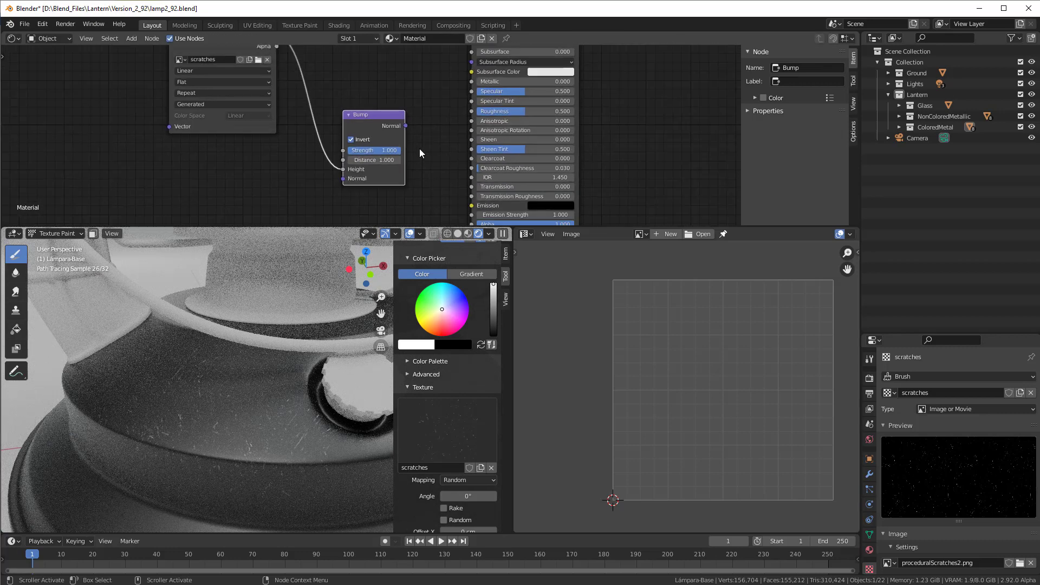
middle_drag(419, 154, 425, 107)
drag(409, 108, 411, 127)
scroll(480, 180, up, 2)
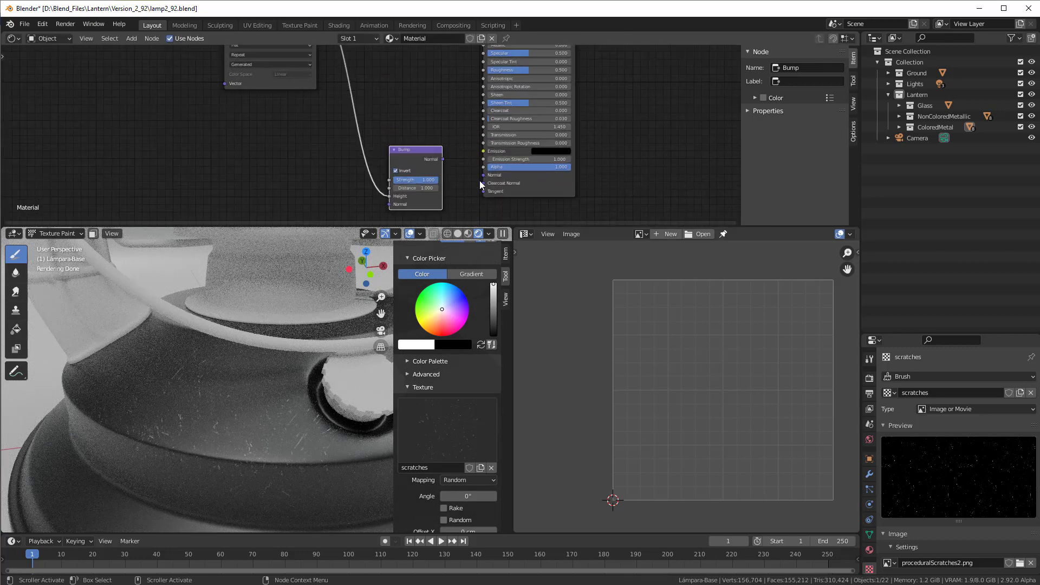
drag(469, 167, 528, 189)
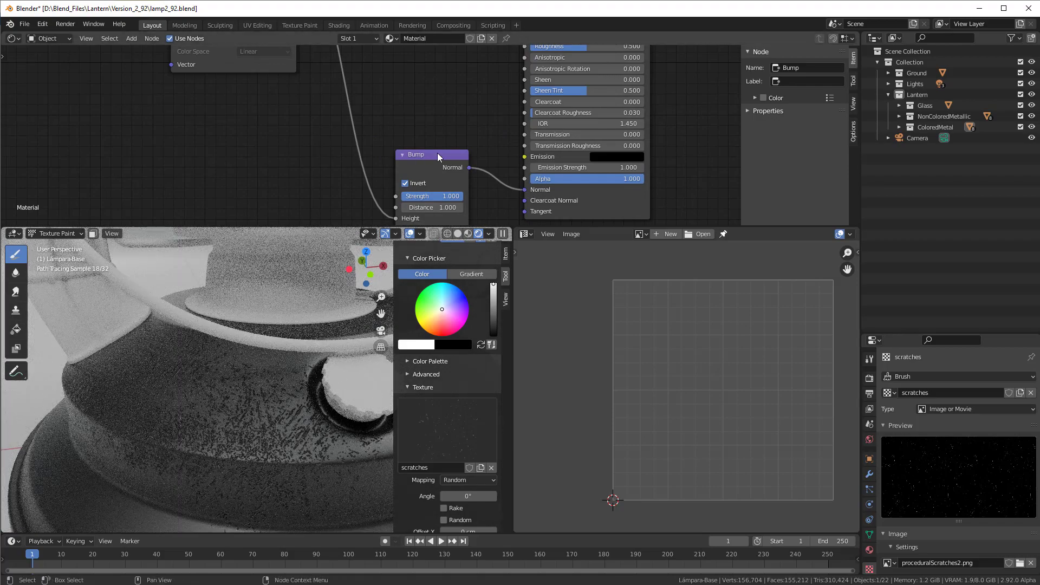
- Set the Bump node's strength to 0.325 and distance to 0.200, and check the scratches up close in the rendered view
mouse_move(439, 168)
mouse_down()
mouse_move(433, 138)
mouse_move(436, 165)
mouse_move(412, 177)
mouse_up()
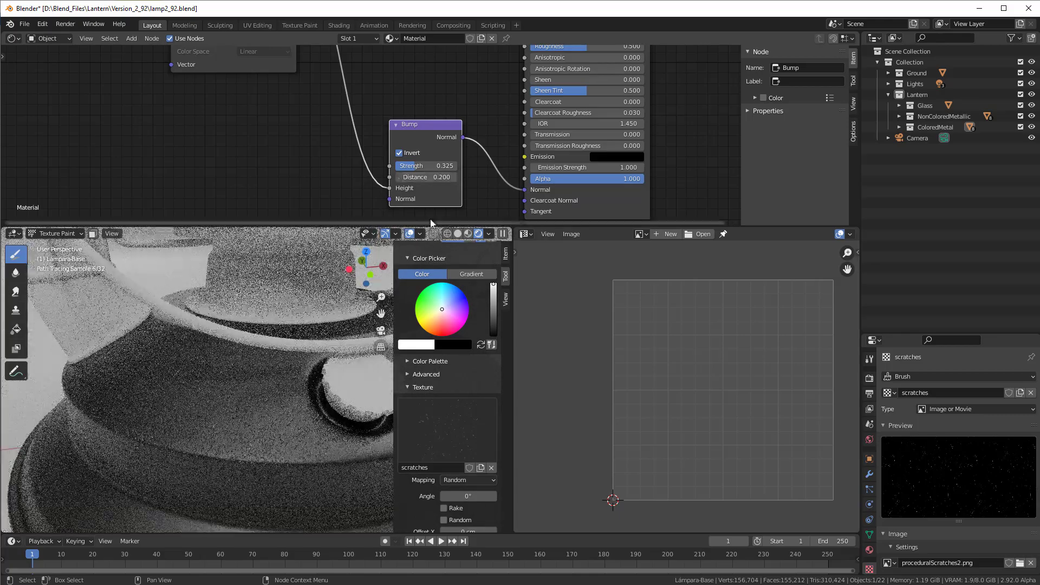
scroll(270, 454, up, 2)
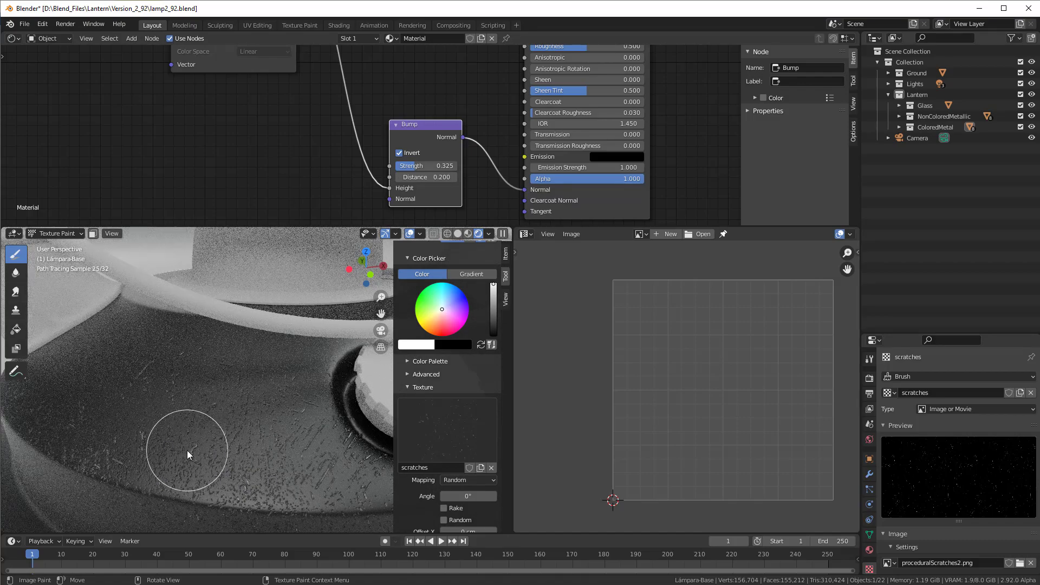
scroll(184, 451, down, 2)
mouse_move(162, 447)
middle_down()
mouse_move(206, 452)
mouse_move(220, 494)
middle_up()
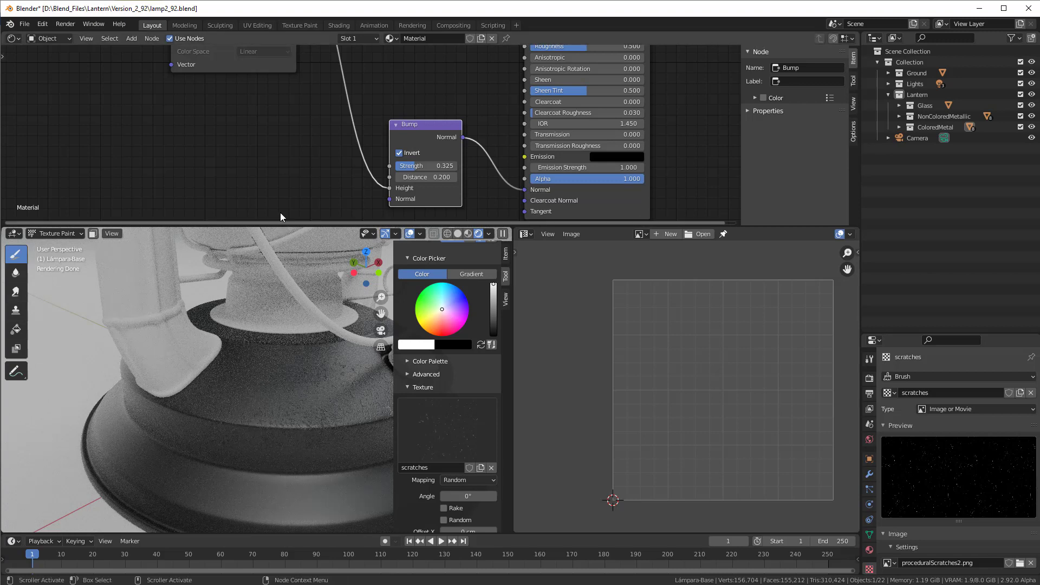
- Examine the scratches texture node's connections and how the bumped scratches render around the knob
scroll(263, 128, down, 1)
middle_drag(263, 127, 289, 235)
scroll(300, 93, up, 1)
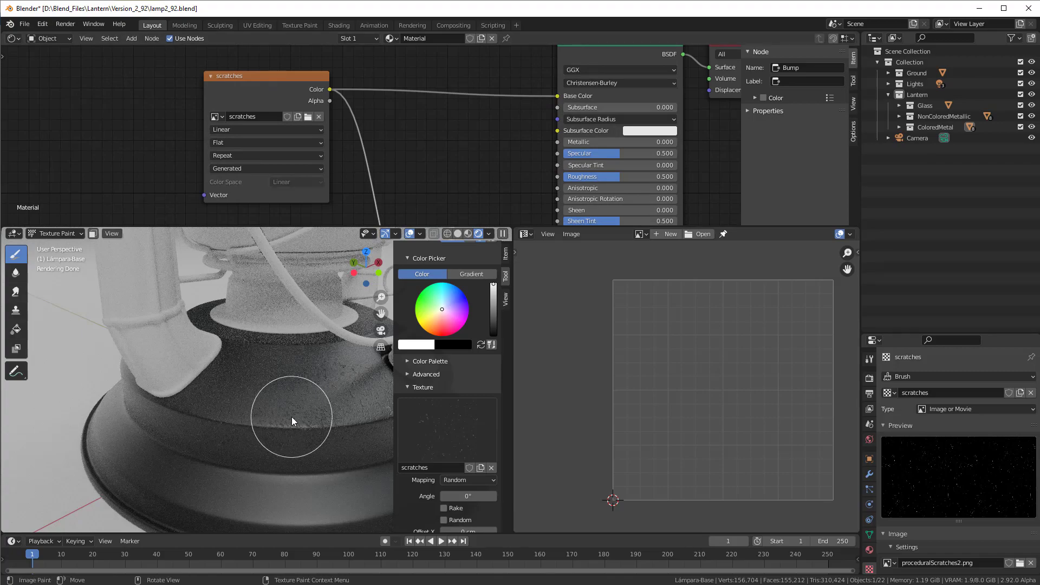
mouse_move(301, 420)
middle_down()
mouse_move(235, 427)
mouse_move(291, 453)
mouse_move(271, 440)
middle_up()
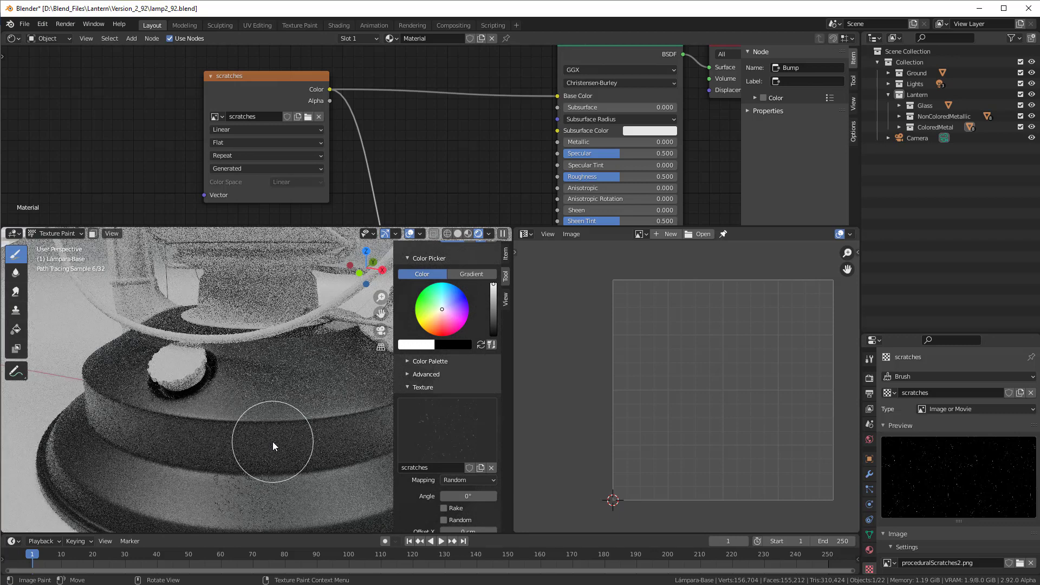
scroll(272, 441, up, 4)
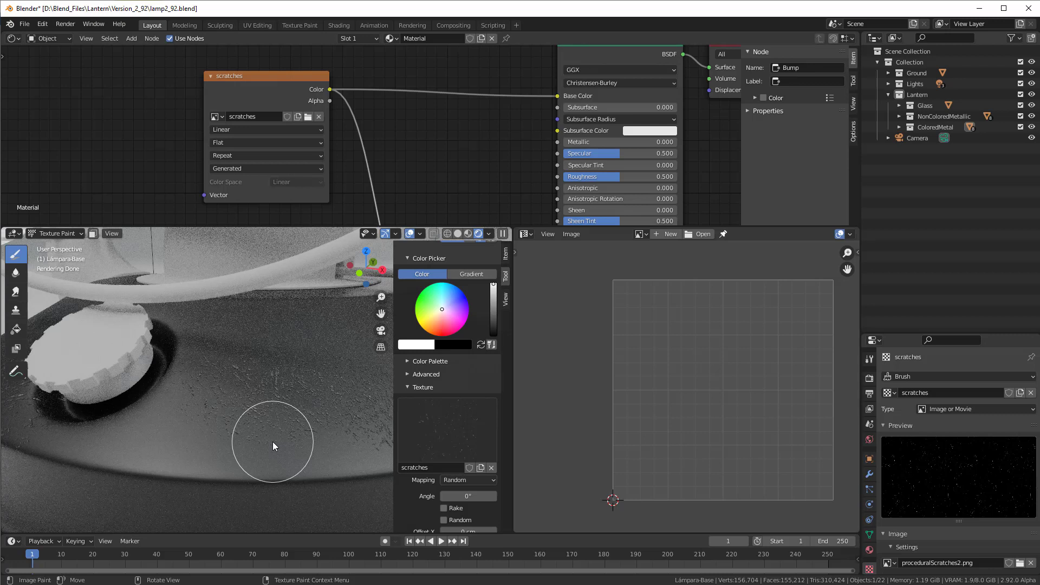
drag(259, 84, 274, 90)
middle_drag(250, 395, 250, 397)
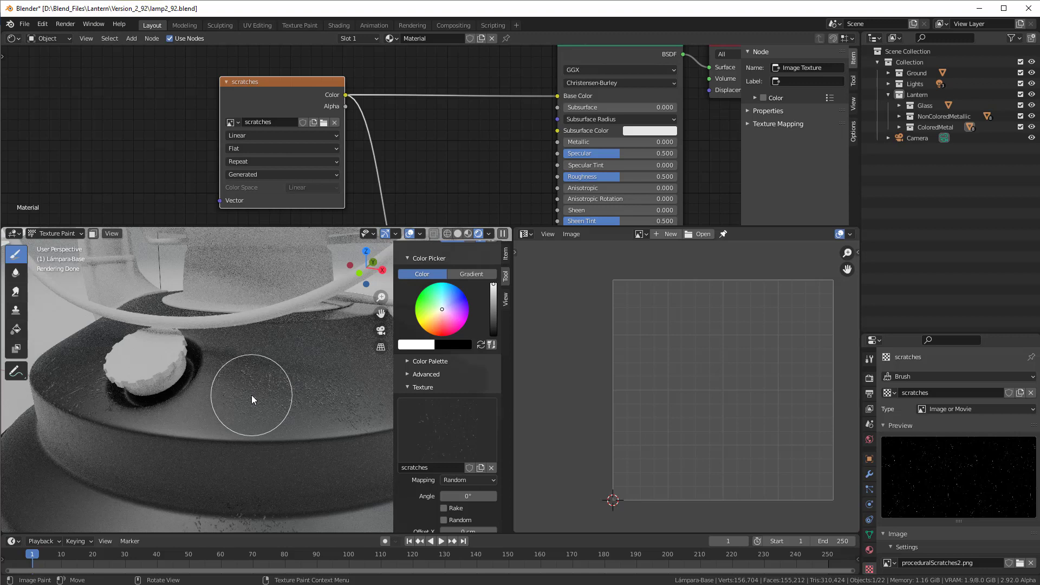
- Enlarge the brush to more than twice its size and paint scratches on the base beside the knob, switching to solid shading
scroll(264, 400, up, 4)
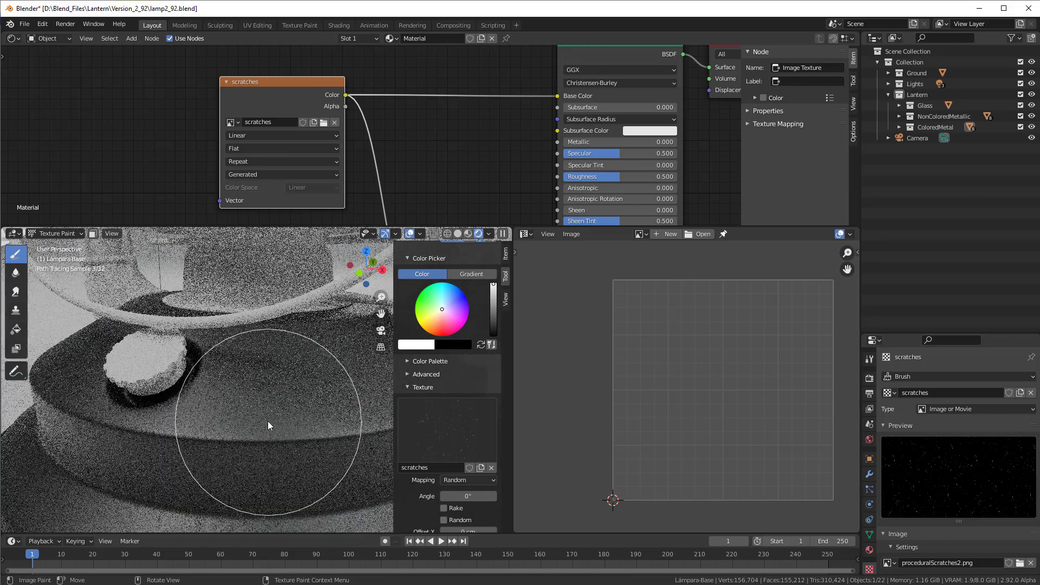
drag(267, 421, 181, 441)
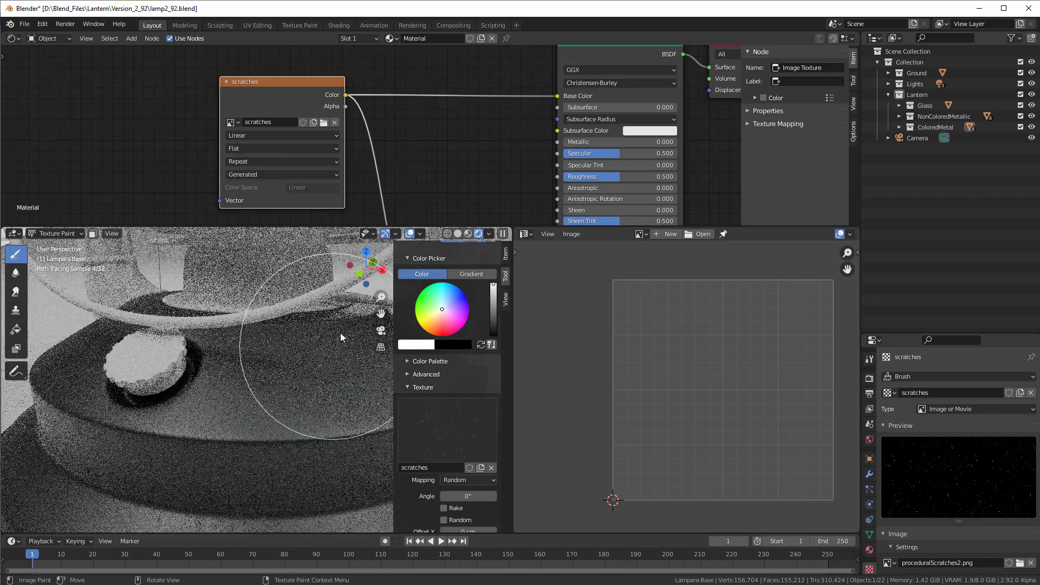
click(457, 233)
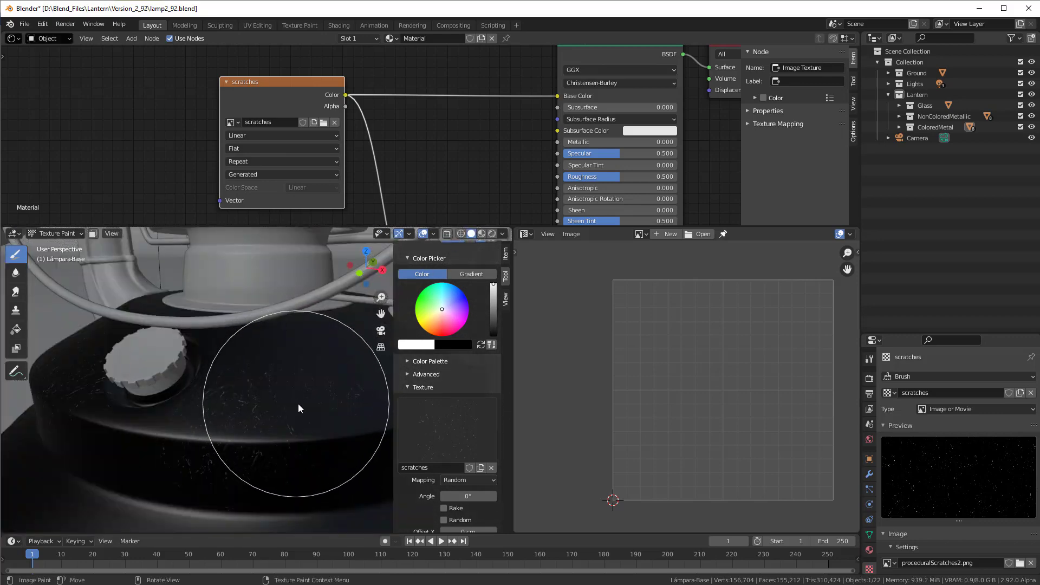
middle_drag(298, 409, 262, 411)
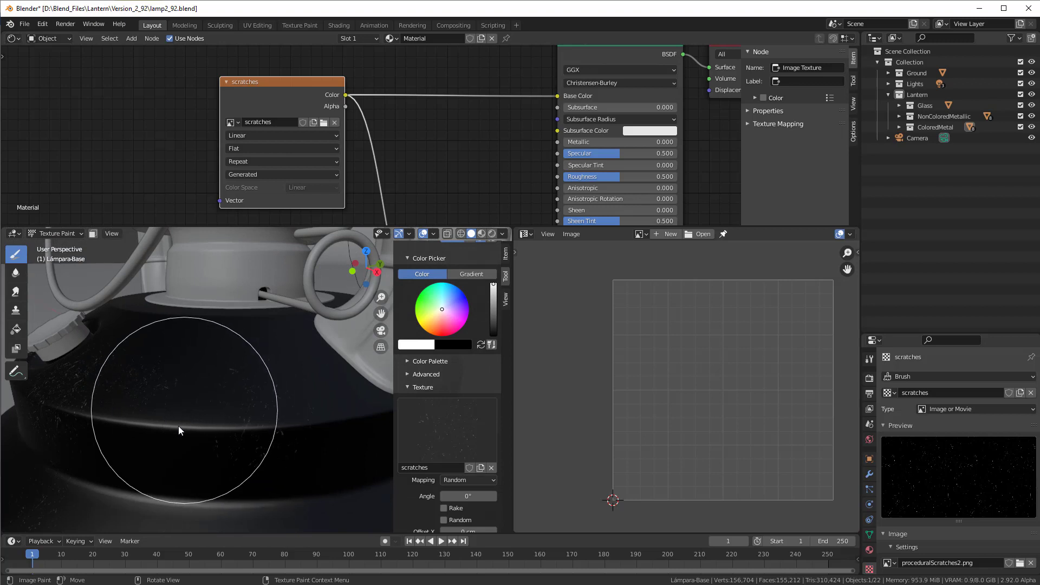
mouse_move(239, 424)
mouse_down()
mouse_move(212, 424)
mouse_move(268, 425)
mouse_move(96, 425)
mouse_up()
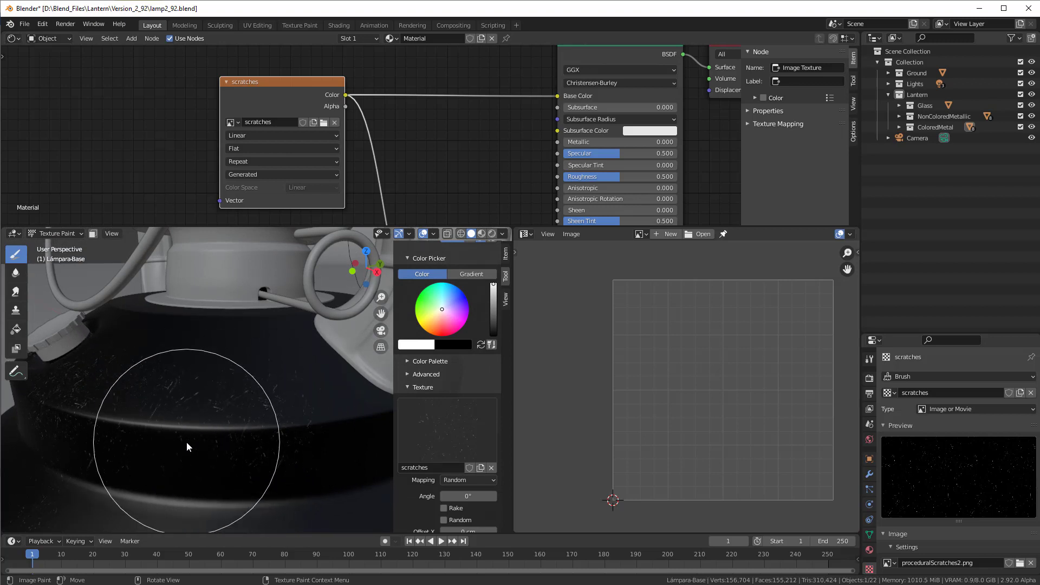
- Paint more scratches on the base's slope beside the side tube, enlarging the brush further by about a quarter
scroll(205, 434, down, 4)
middle_drag(206, 434, 198, 434)
scroll(179, 437, up, 3)
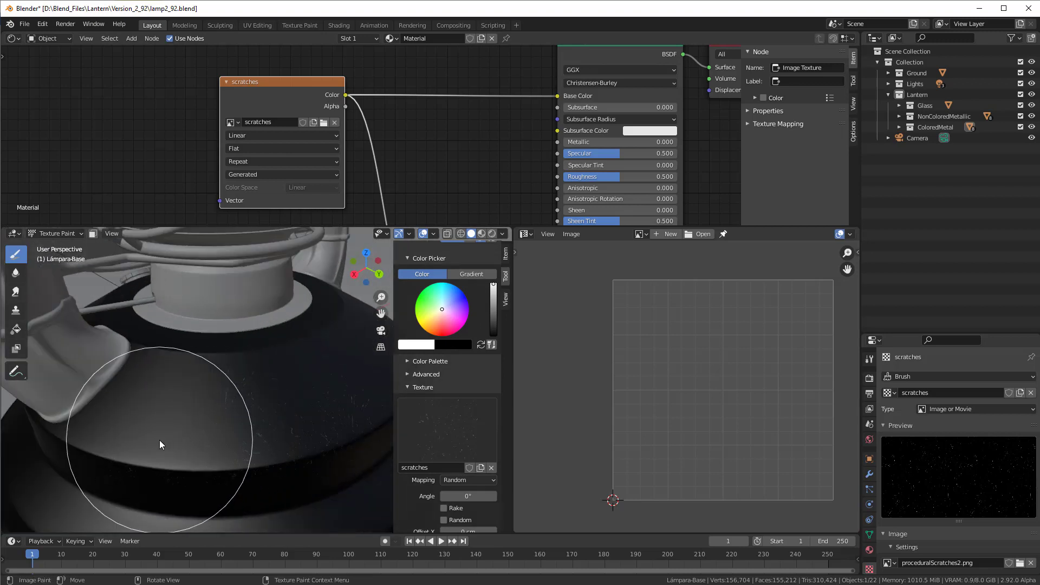
mouse_move(210, 446)
mouse_down()
mouse_move(260, 442)
mouse_move(180, 441)
mouse_move(210, 378)
mouse_move(232, 401)
mouse_up()
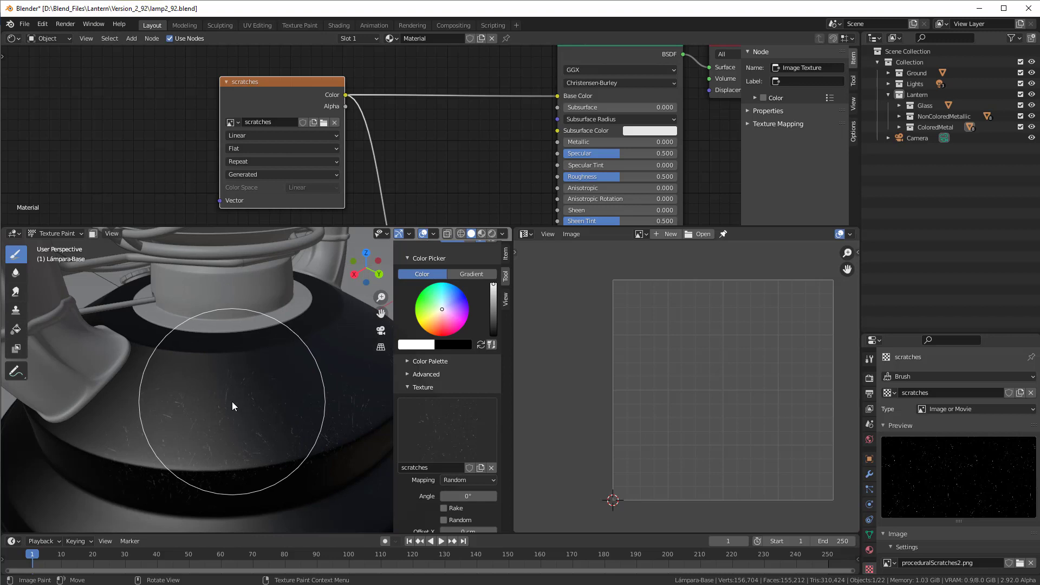
key(bracketright)
key(bracketright)
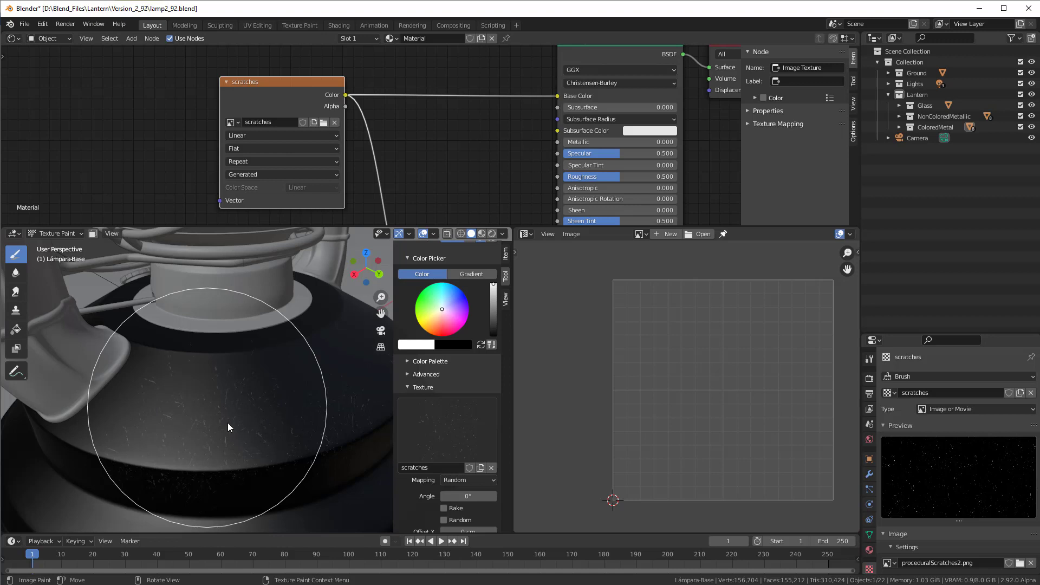
mouse_move(228, 427)
mouse_down()
mouse_move(147, 392)
mouse_move(255, 401)
mouse_move(228, 416)
mouse_up()
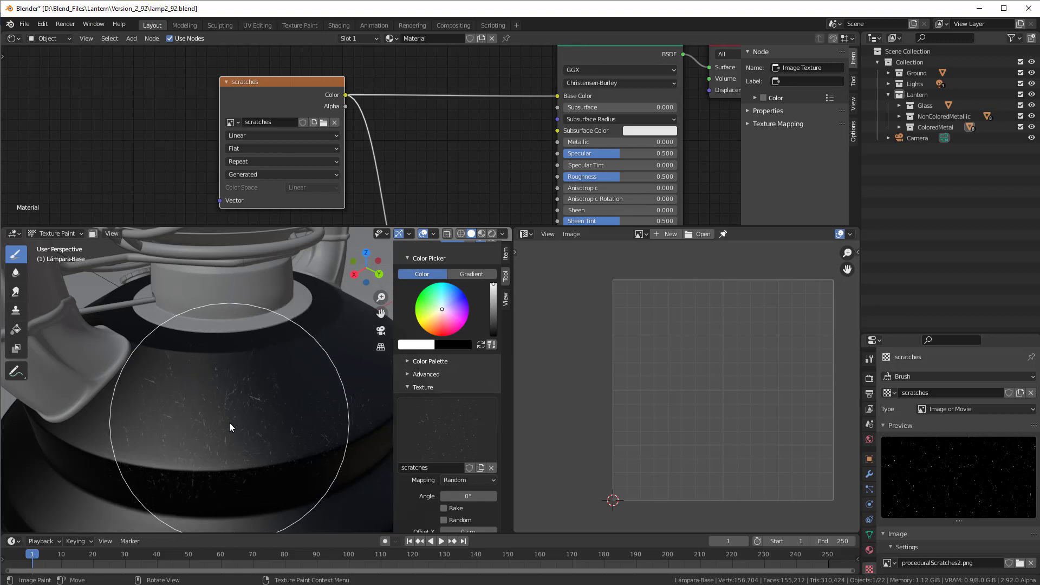
- Paint a further stroke of scratches across the bare part of the lantern base's slope
scroll(284, 432, down, 2)
mouse_move(284, 427)
middle_down()
mouse_move(209, 428)
mouse_move(221, 432)
middle_up()
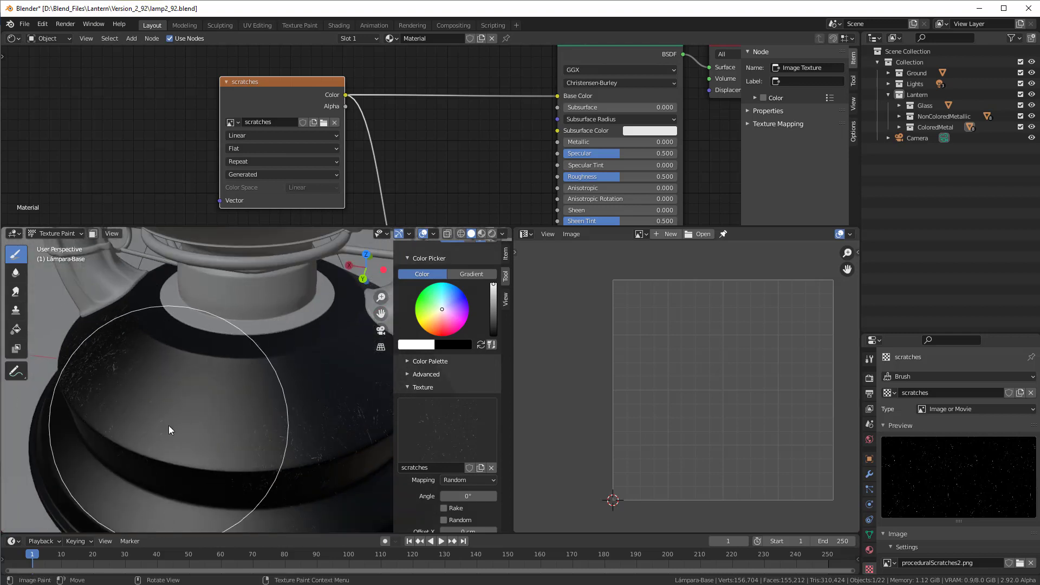
mouse_move(167, 425)
mouse_down()
mouse_move(158, 311)
mouse_move(139, 326)
mouse_up()
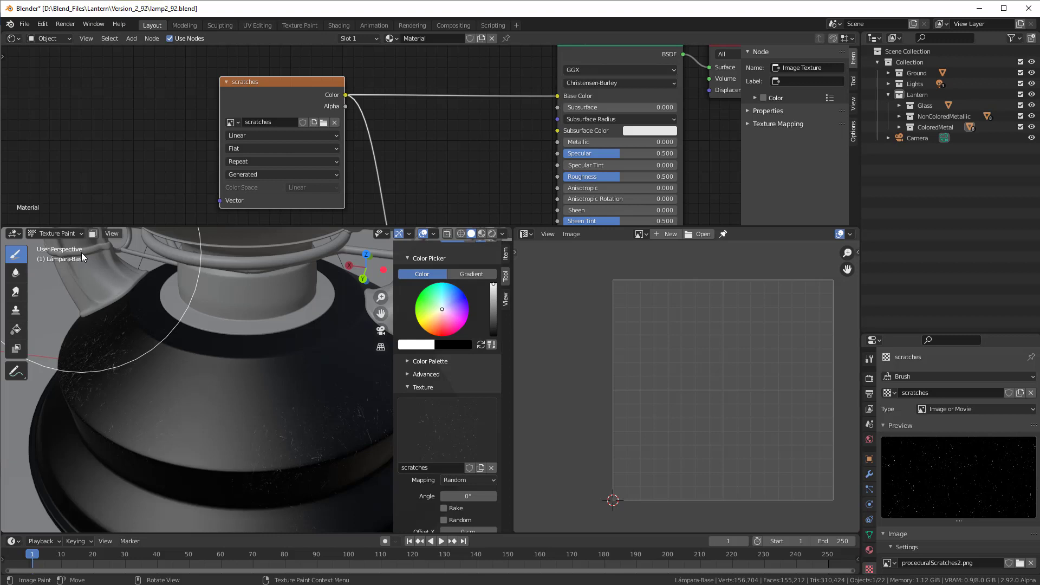
key(f)
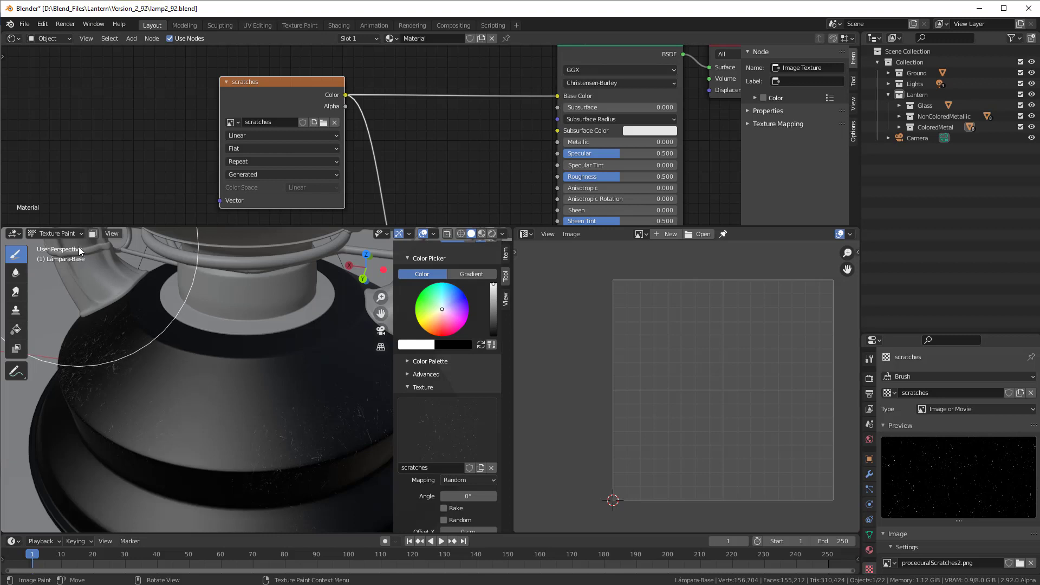
click(81, 246)
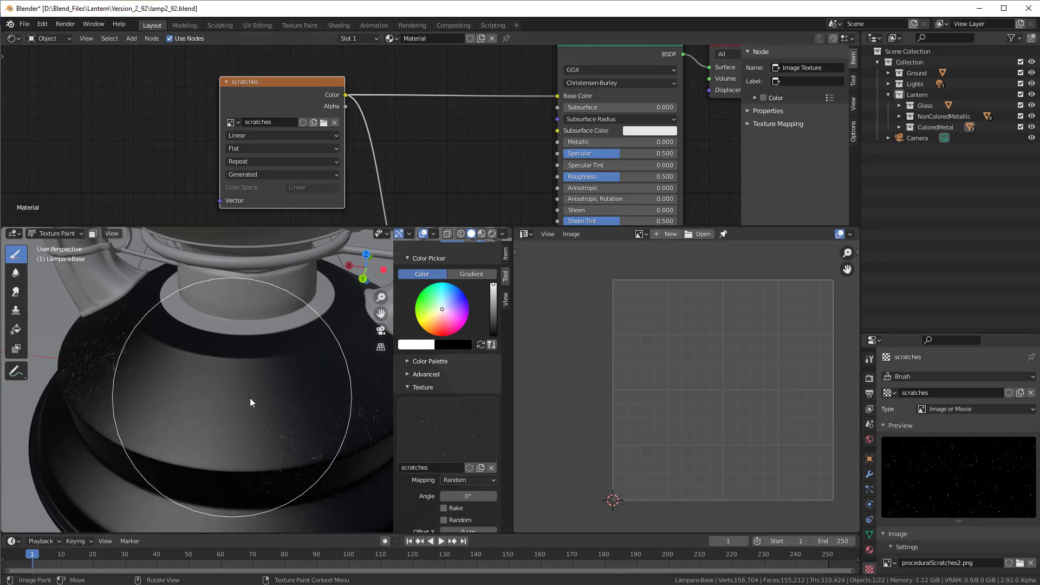
middle_drag(294, 441, 237, 436)
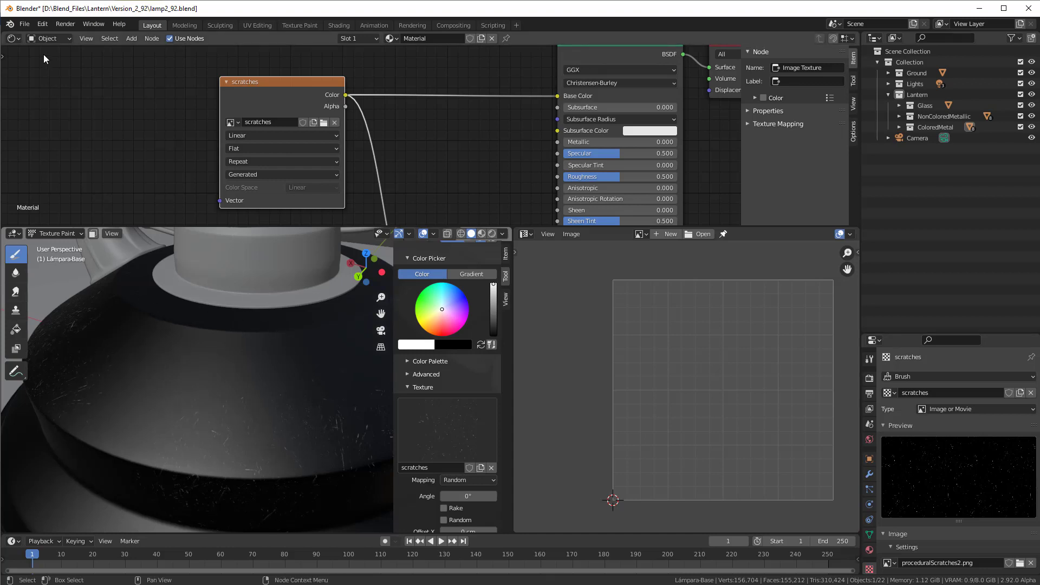
- Open the recent file scratches.blend without saving the lantern file, and show its plane in rendered shading
click(25, 25)
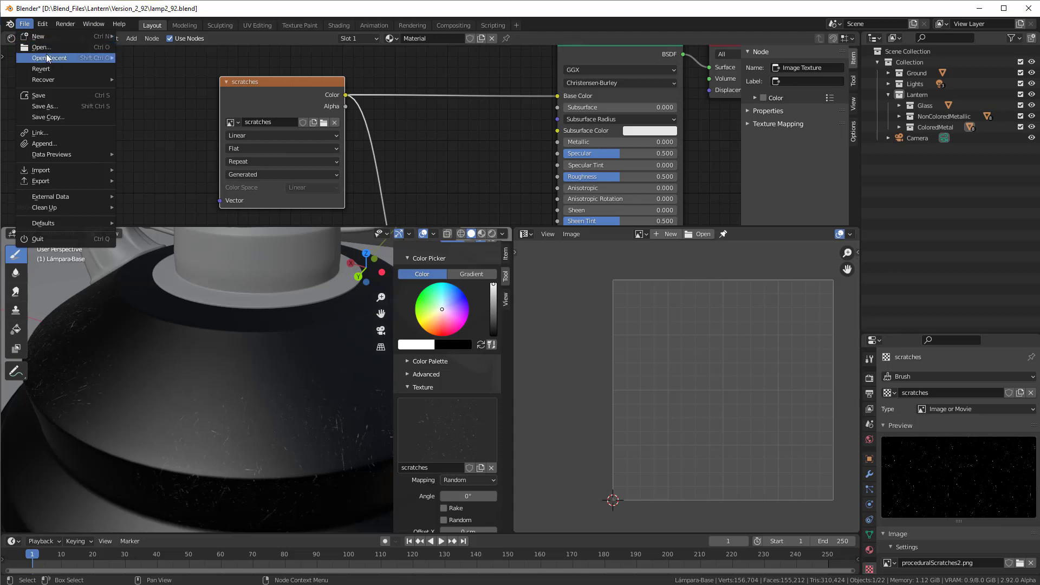
mouse_move(81, 58)
click(173, 66)
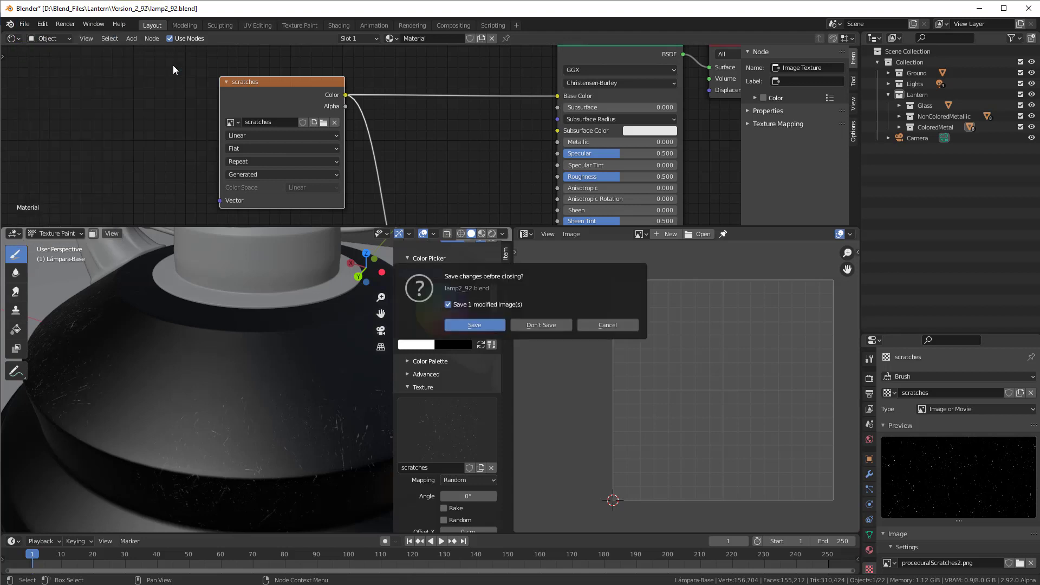
click(535, 324)
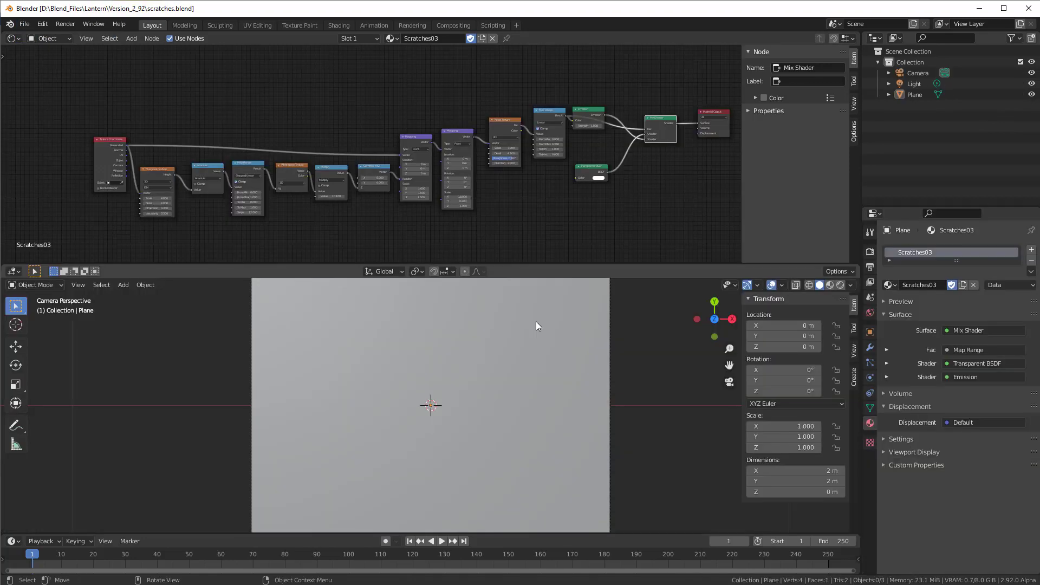
scroll(508, 221, up, 2)
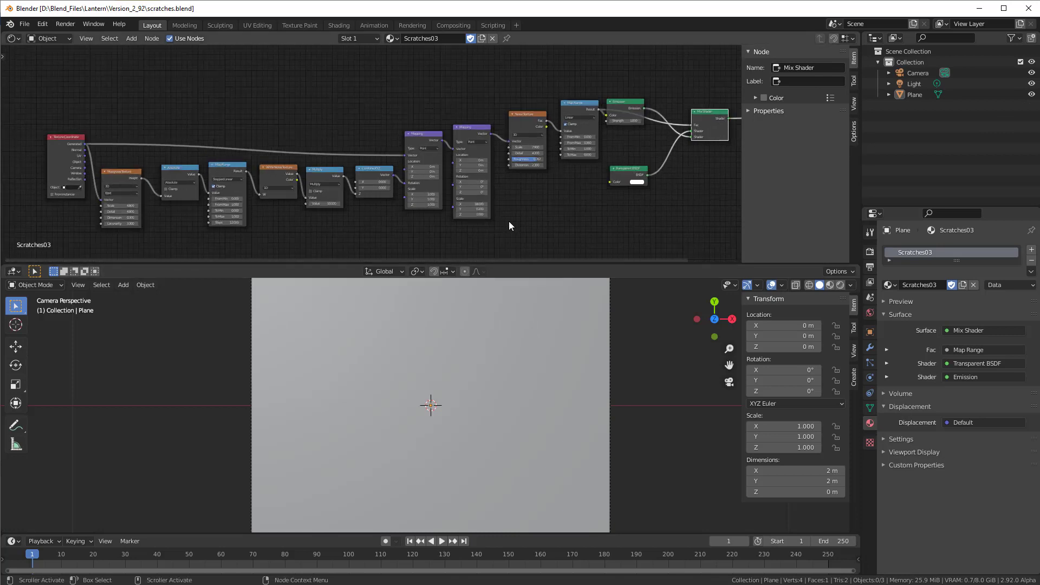
scroll(166, 224, down, 2)
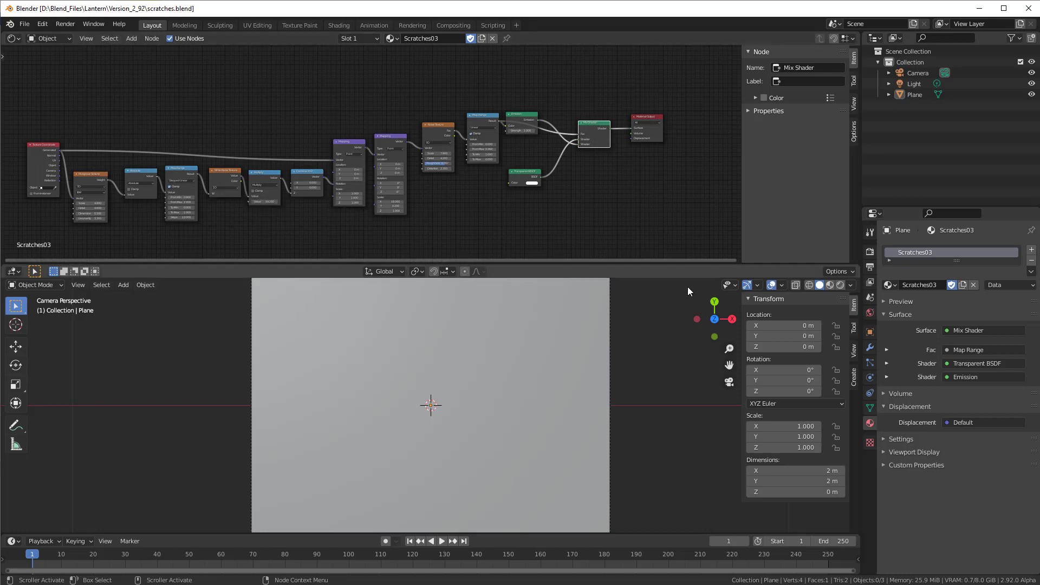
click(840, 285)
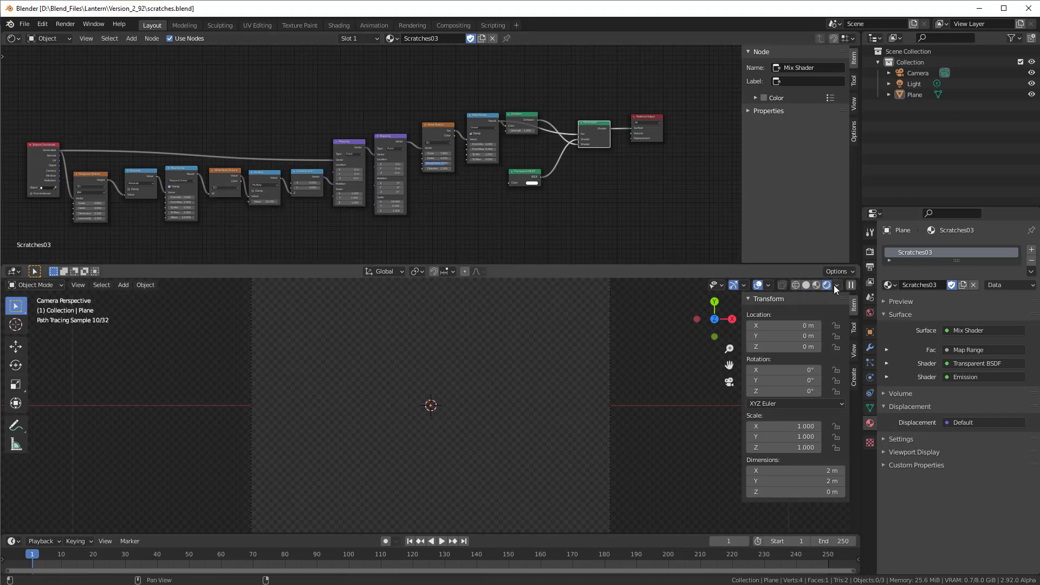
scroll(537, 453, up, 5)
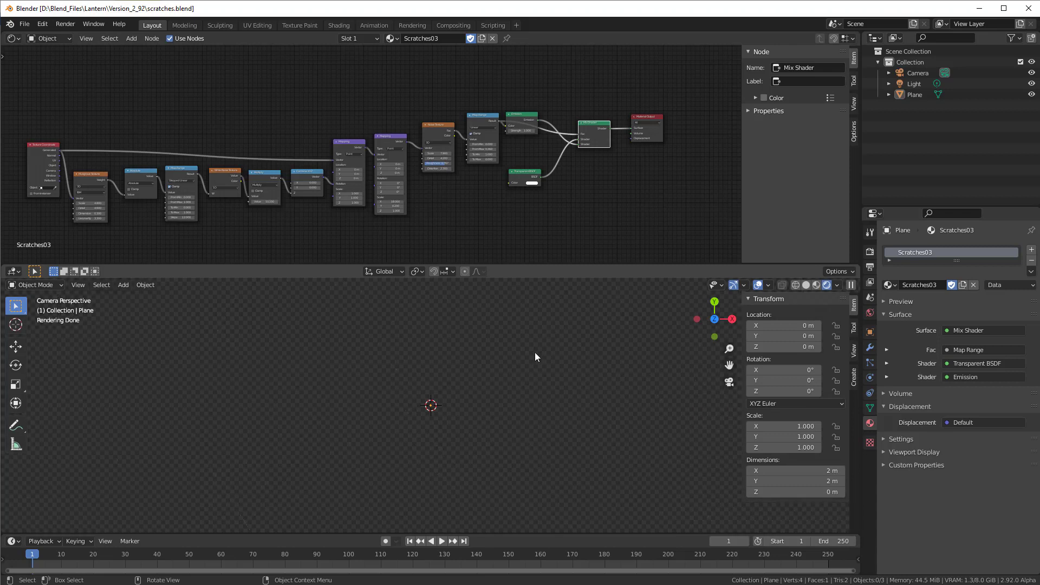
- Disconnect the Transparent BSDF from the Scratches03 Mix Shader, inspect the scratches on the plane, and reconnect it to the first Shader input
scroll(590, 189, up, 4)
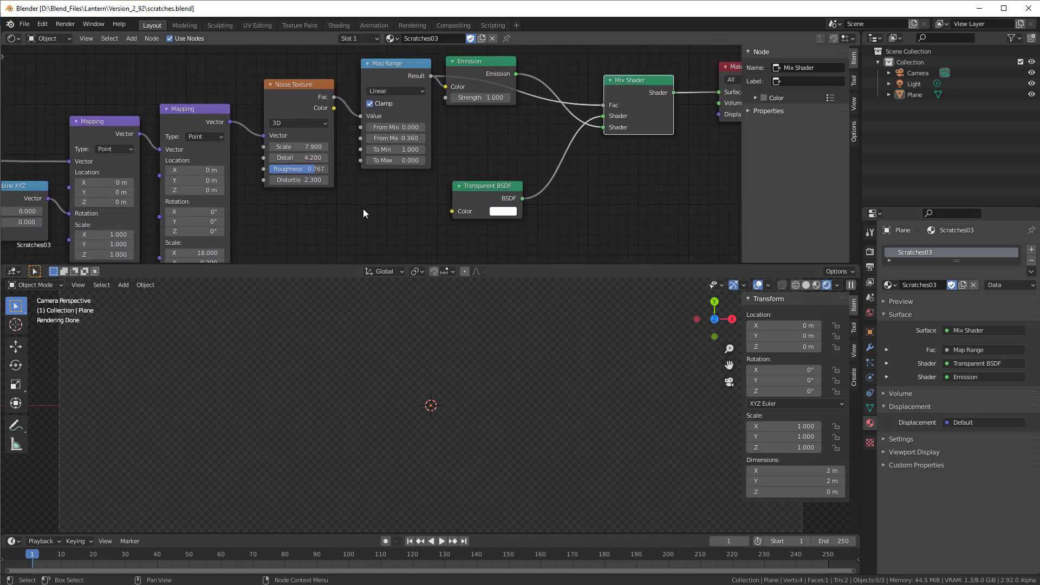
scroll(620, 190, up, 3)
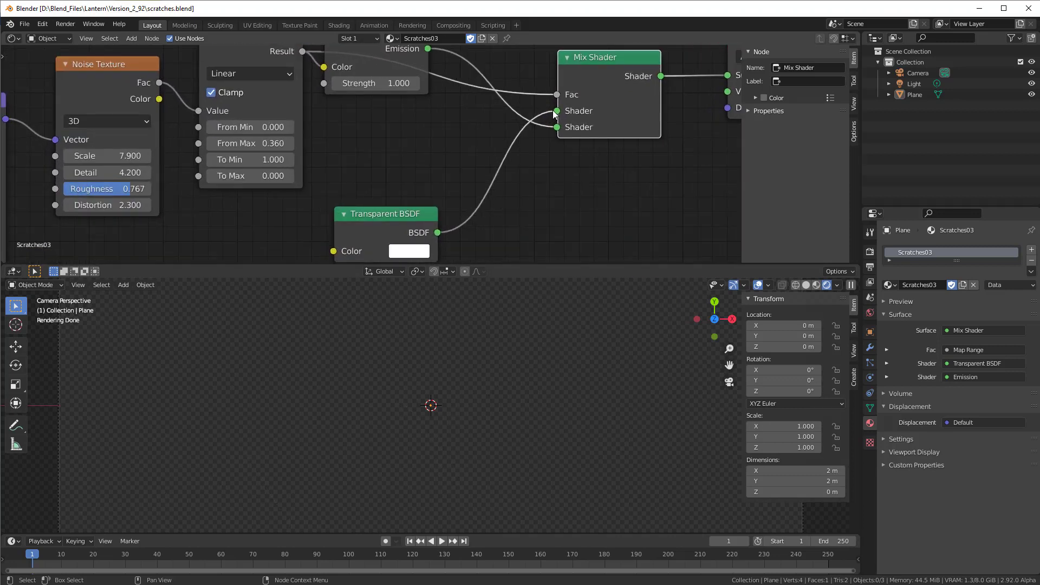
drag(556, 111, 520, 130)
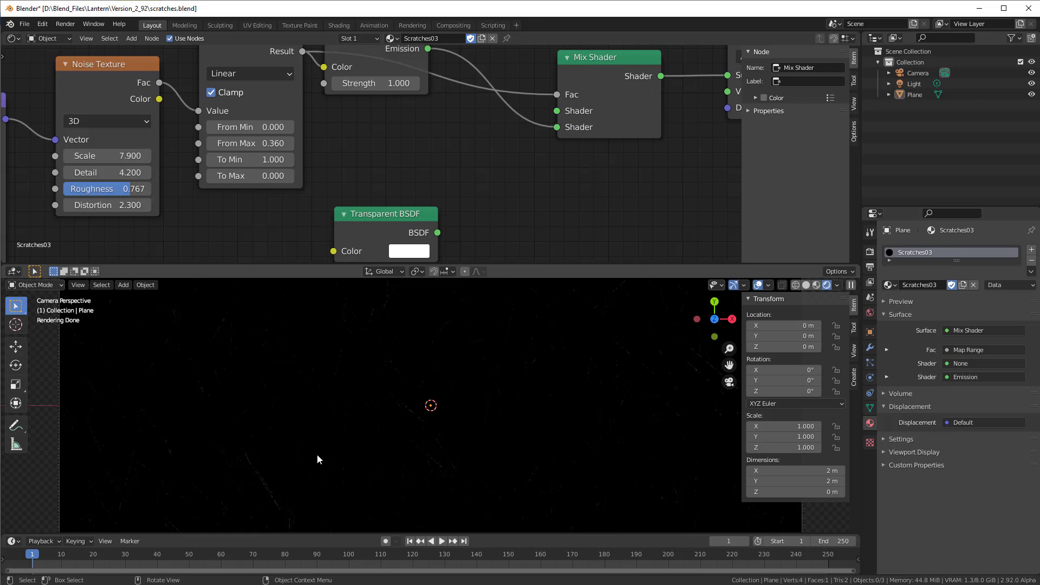
middle_drag(356, 465, 461, 446)
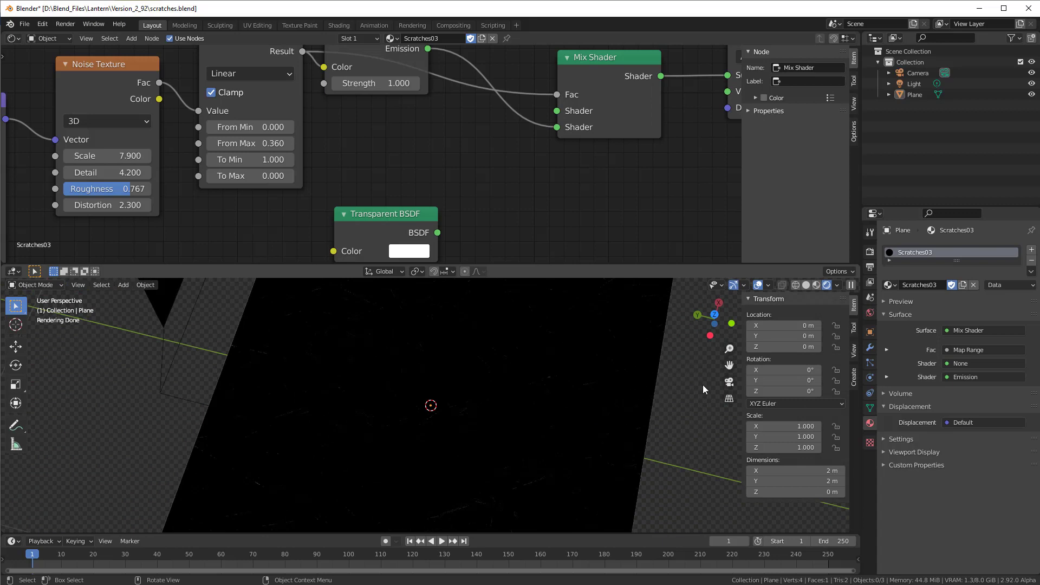
click(728, 381)
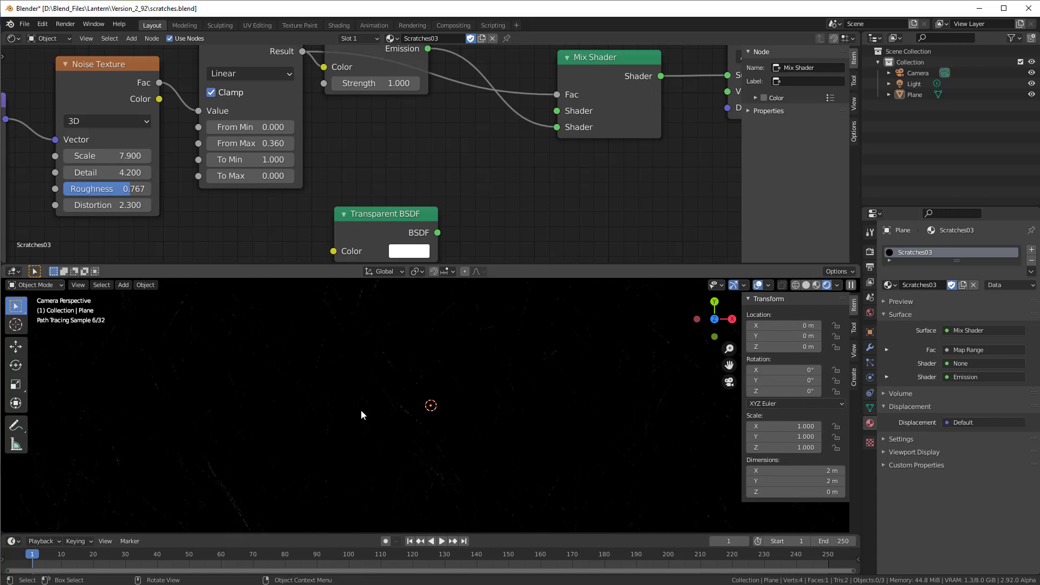
scroll(361, 414, down, 1)
mouse_move(361, 415)
shift+middle_down()
mouse_move(385, 413)
mouse_move(385, 381)
mouse_move(331, 385)
shift+middle_up()
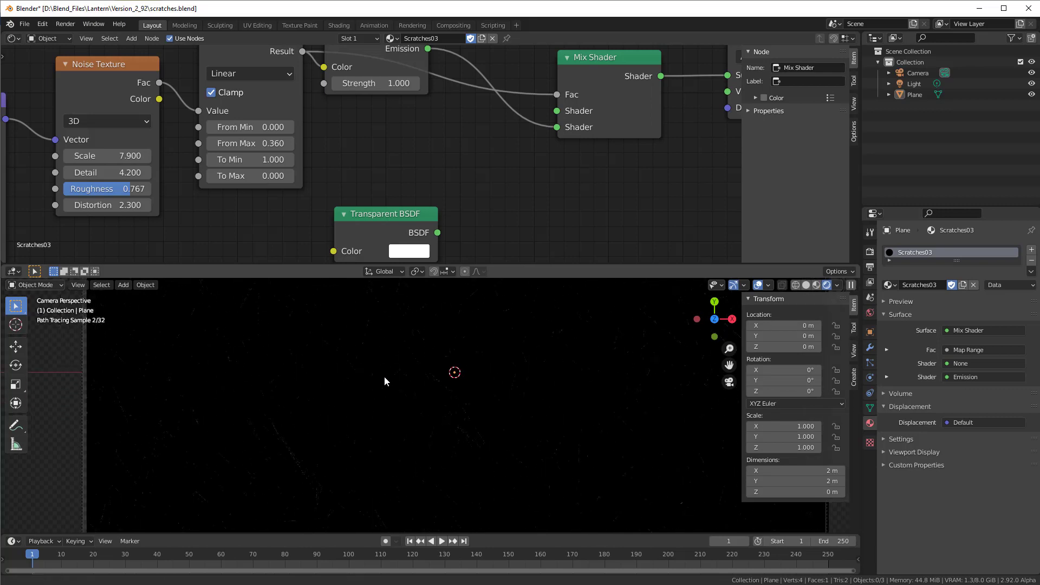
drag(437, 232, 555, 112)
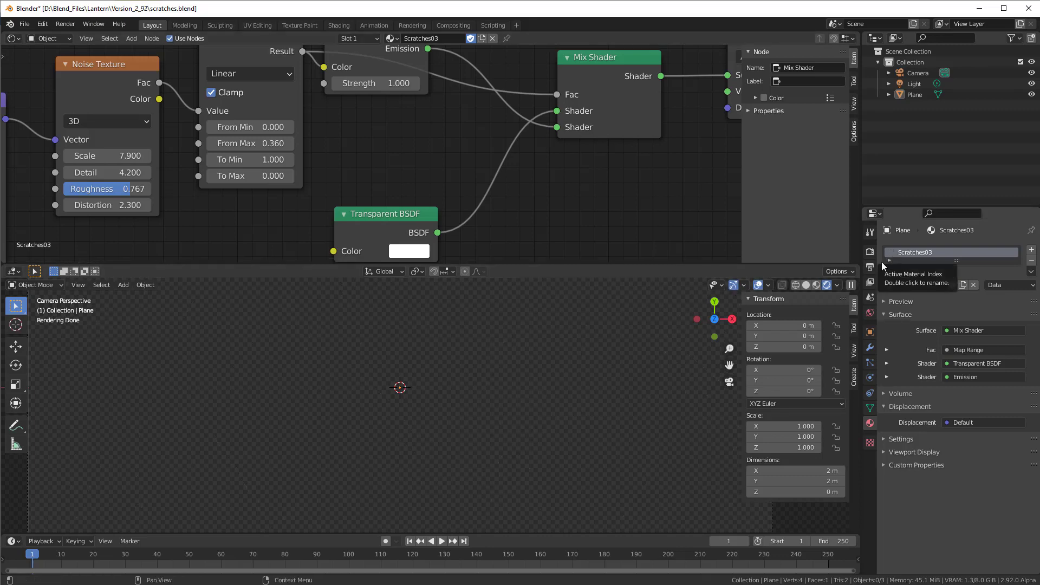
- Assign the scratches01 material to the plane and fit its whole node tree in the node editor
click(889, 285)
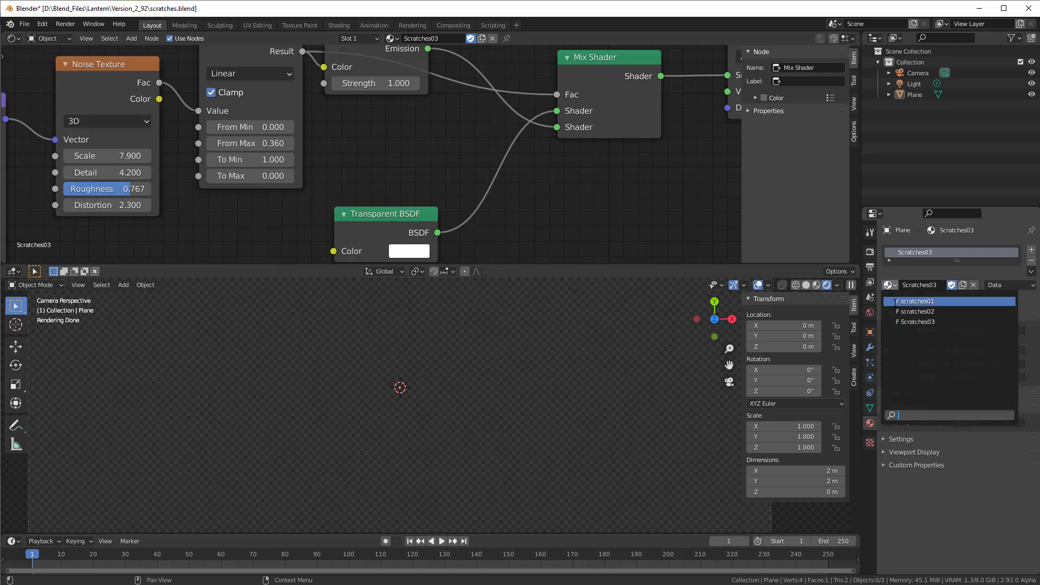
click(916, 301)
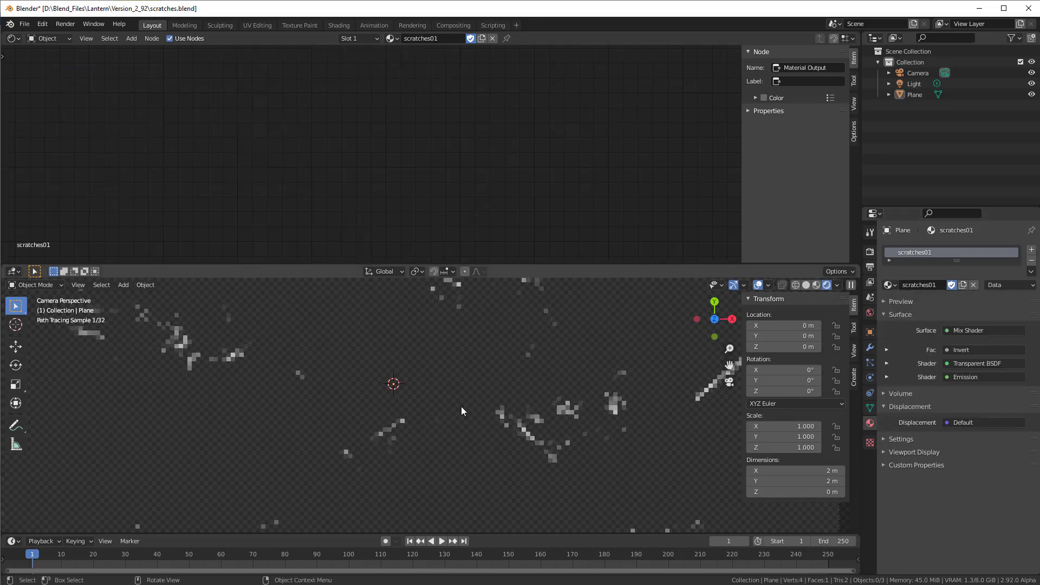
scroll(461, 410, down, 2)
click(391, 397)
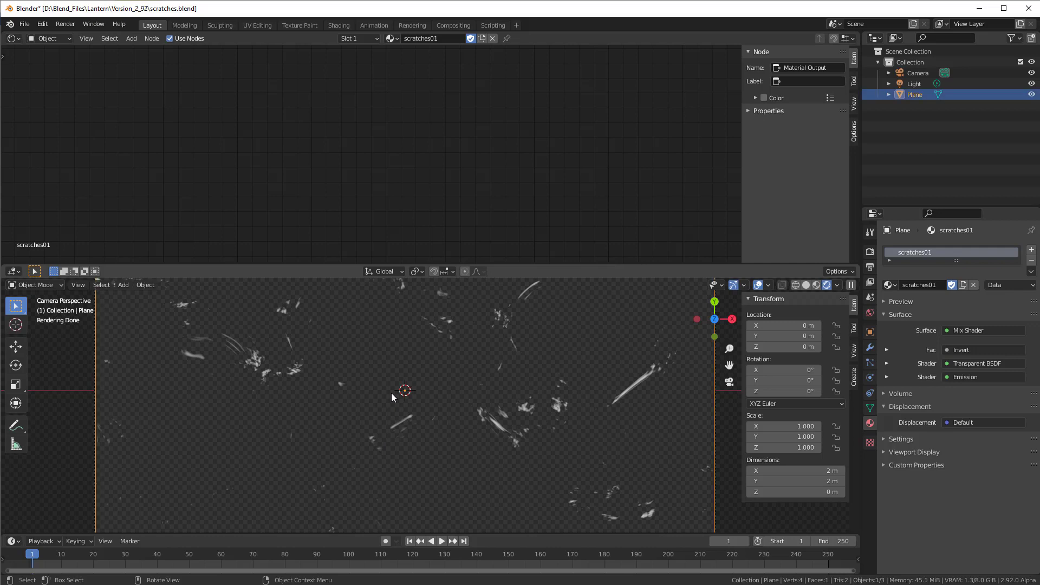
middle_drag(325, 184, 554, 175)
scroll(550, 187, up, 6)
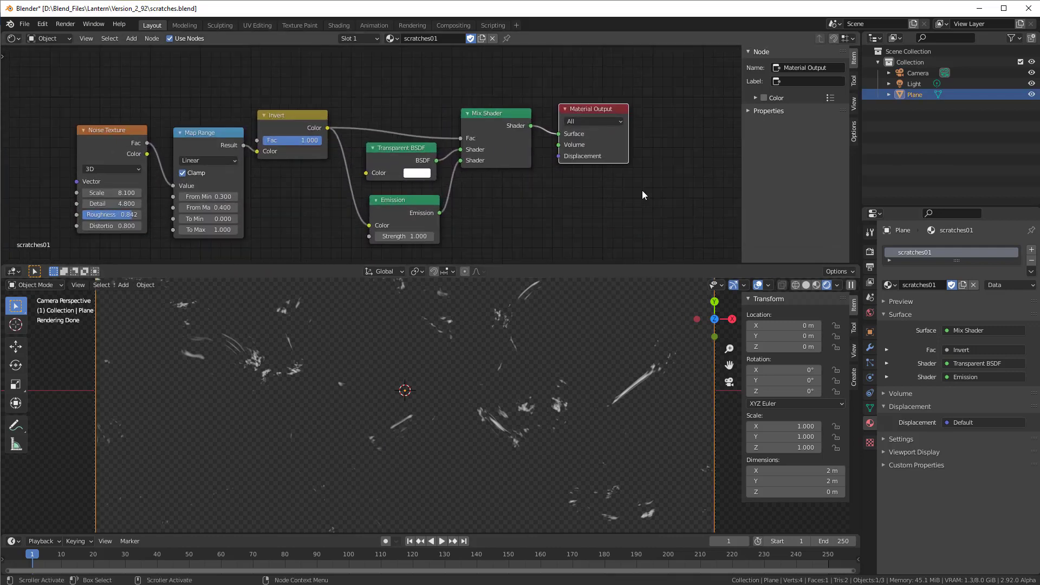
key(Home)
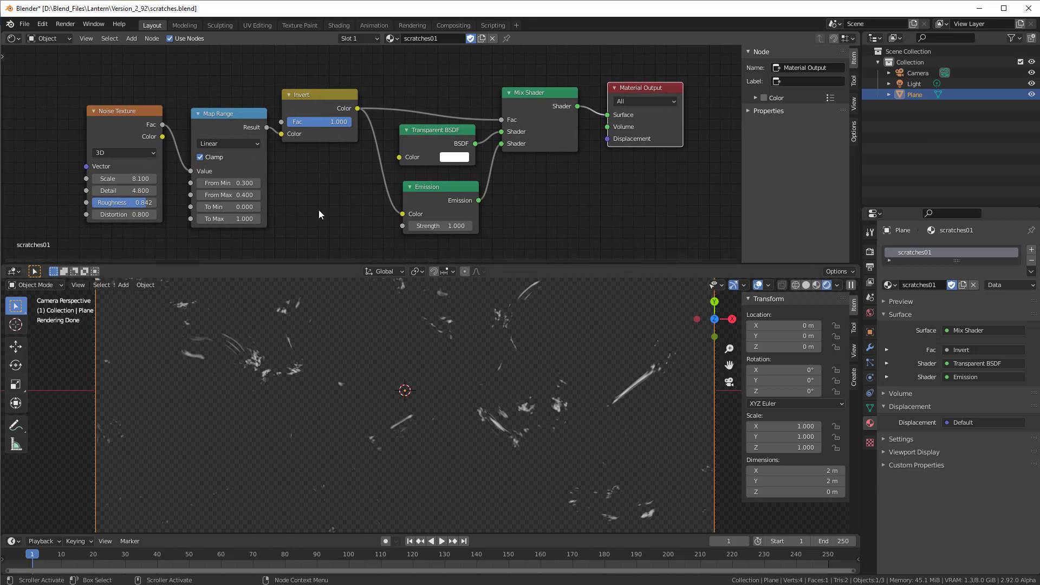
- Examine the scratches01 pattern on the plane together with the Noise Texture and Map Range settings that produce it
drag(117, 130, 123, 132)
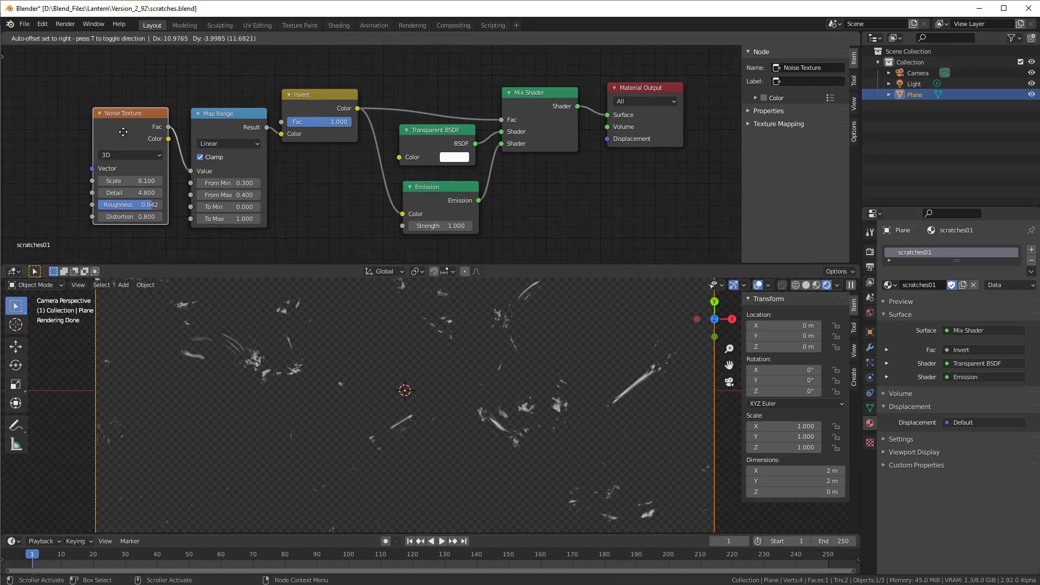
key(Escape)
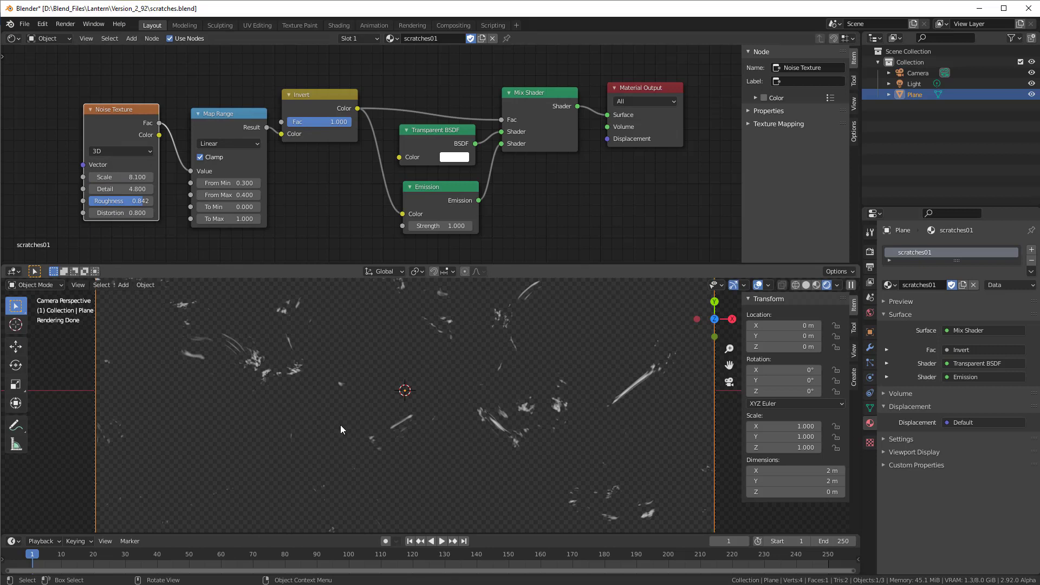
scroll(393, 446, down, 3)
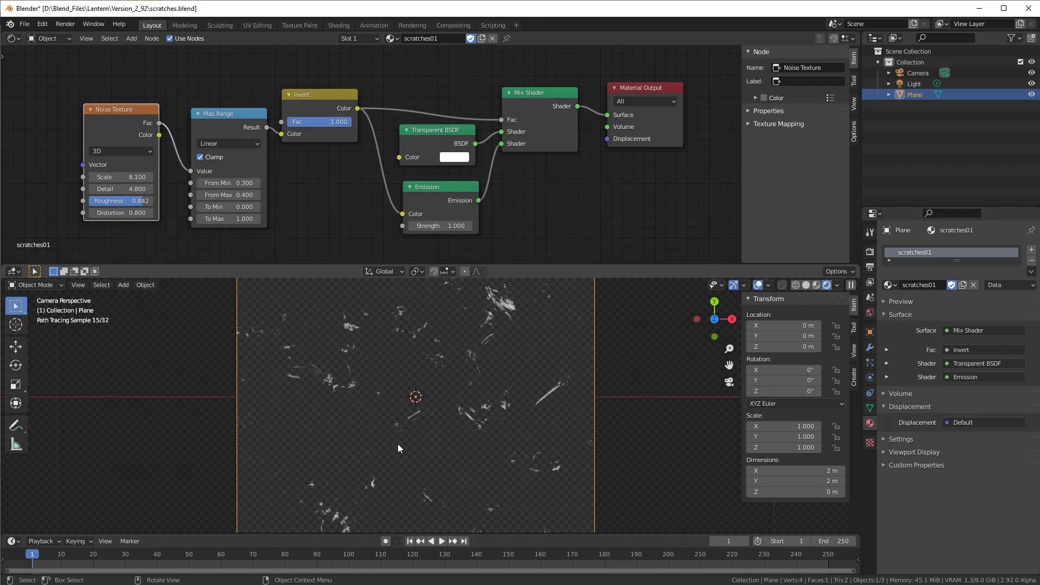
scroll(398, 444, down, 1)
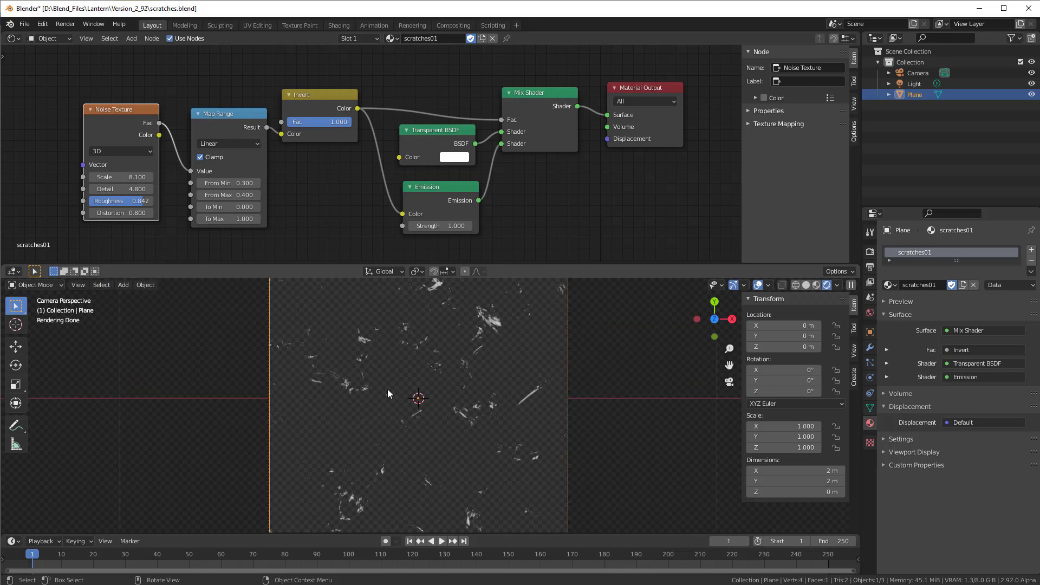
scroll(493, 430, up, 1)
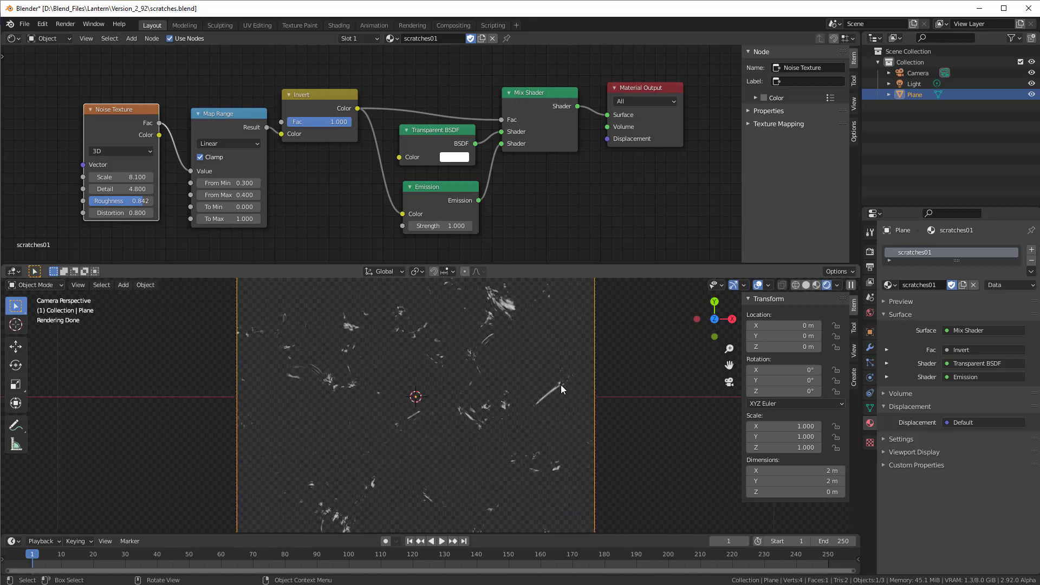
scroll(460, 449, down, 1)
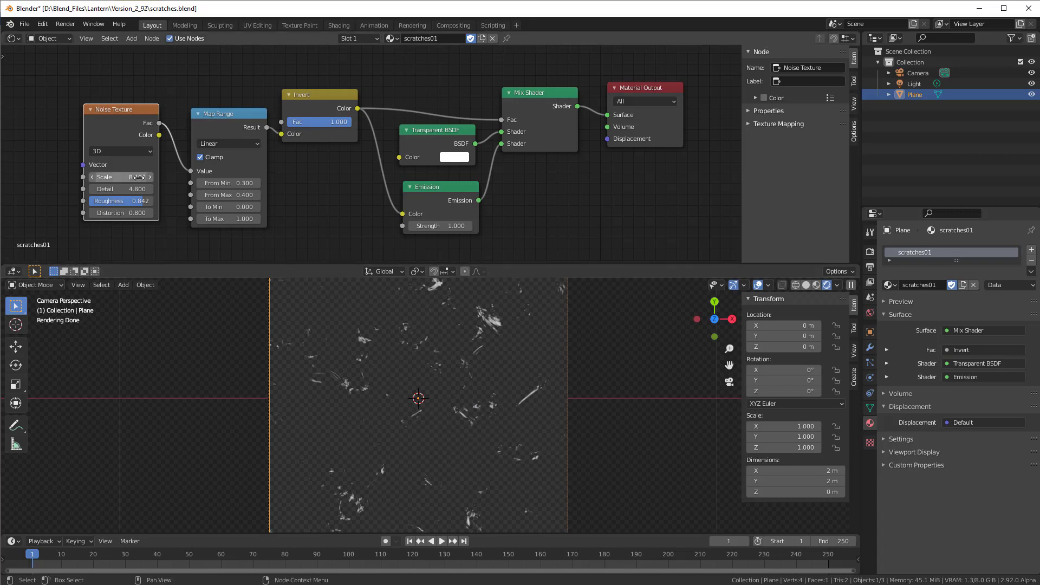
scroll(345, 203, up, 1)
scroll(310, 208, up, 3)
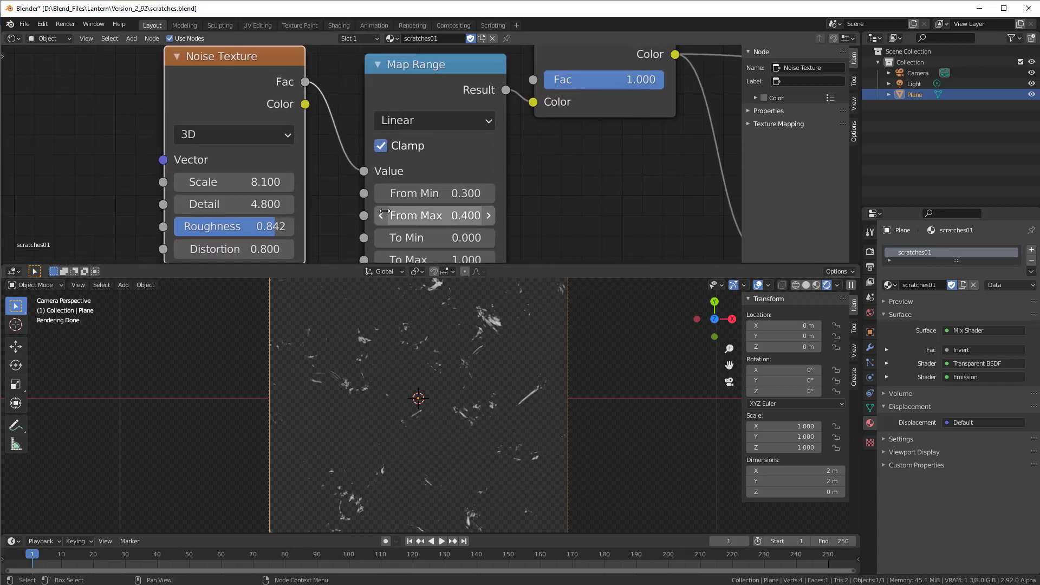
middle_drag(310, 239, 366, 182)
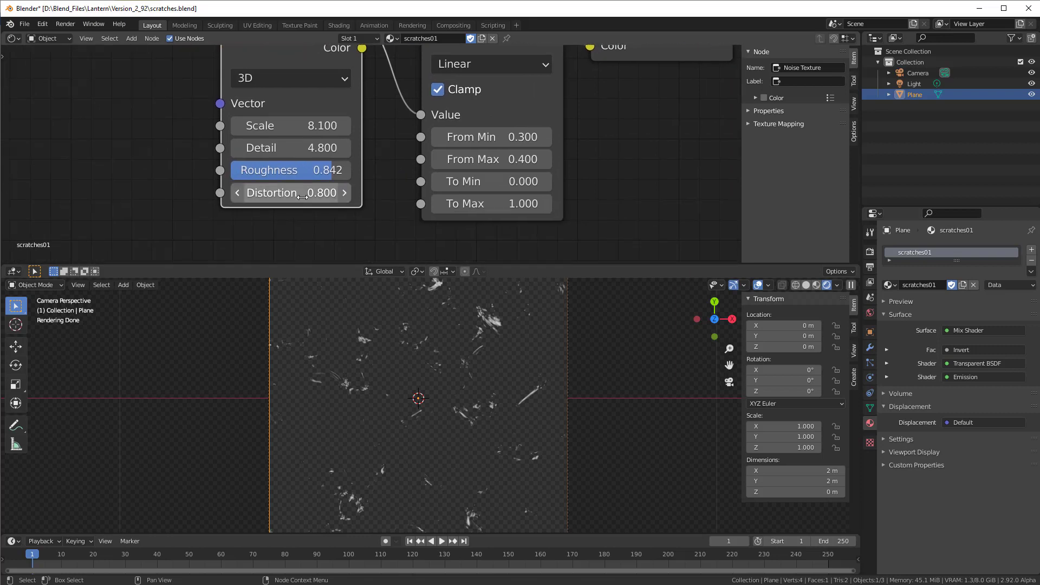
mouse_move(311, 196)
mouse_down()
mouse_move(254, 197)
mouse_move(352, 193)
mouse_move(299, 193)
mouse_up()
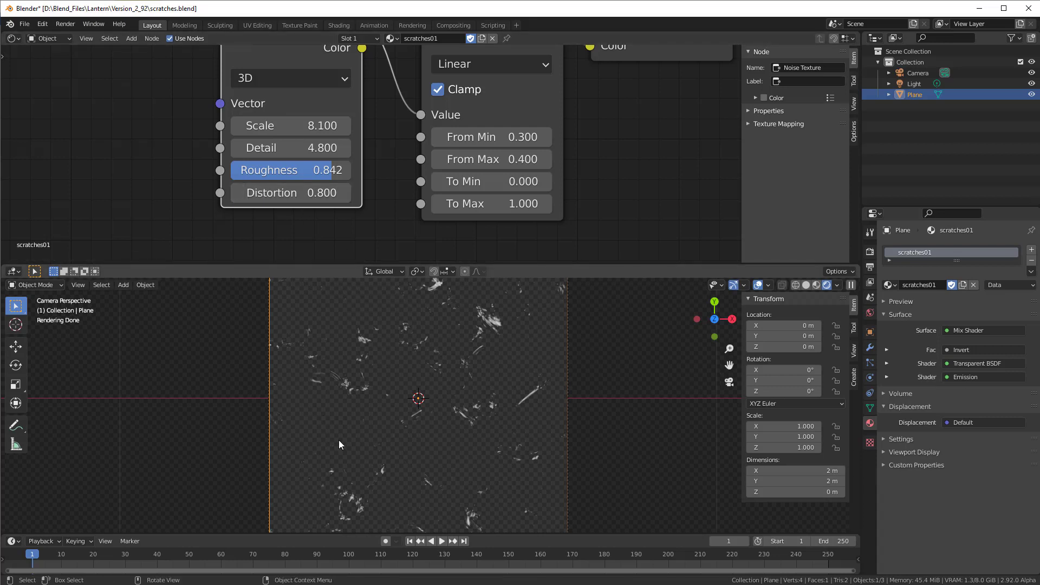
- Switch the plane's material to scratches02
click(888, 285)
click(915, 311)
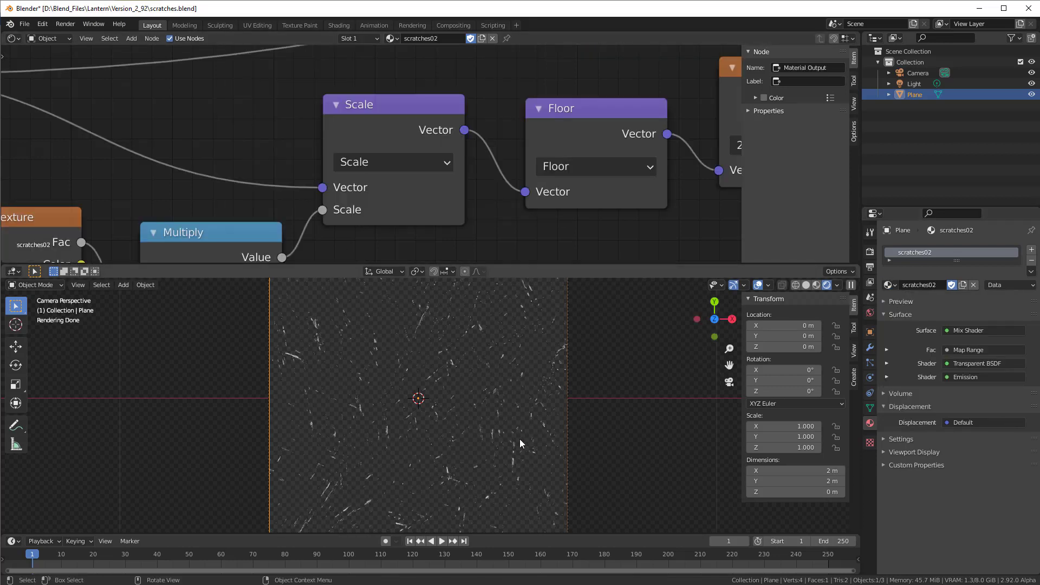
scroll(466, 454, down, 1)
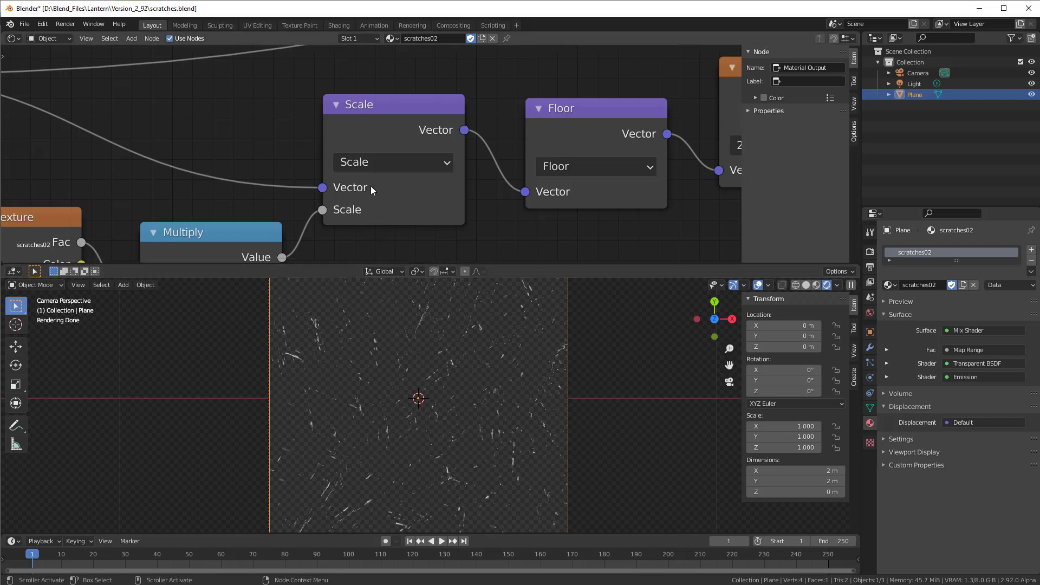
- Examine the scratches02 node chain from Texture Coordinate and Noise Texture through Scale, Floor and White Noise Texture to the Mapping nodes
scroll(363, 188, down, 5)
middle_drag(355, 246, 352, 222)
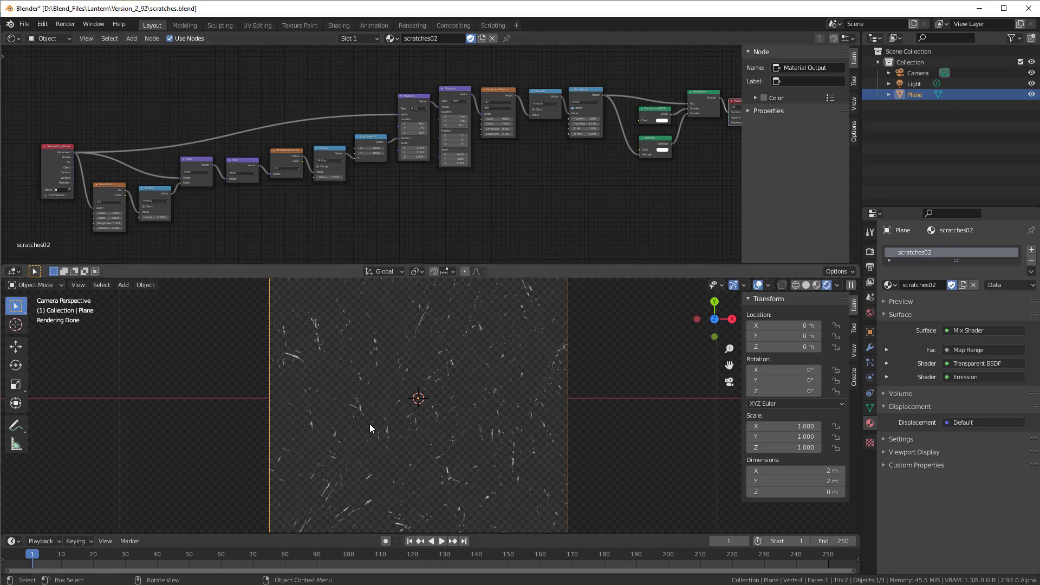
ctrl+middle_drag(211, 214, 495, 186)
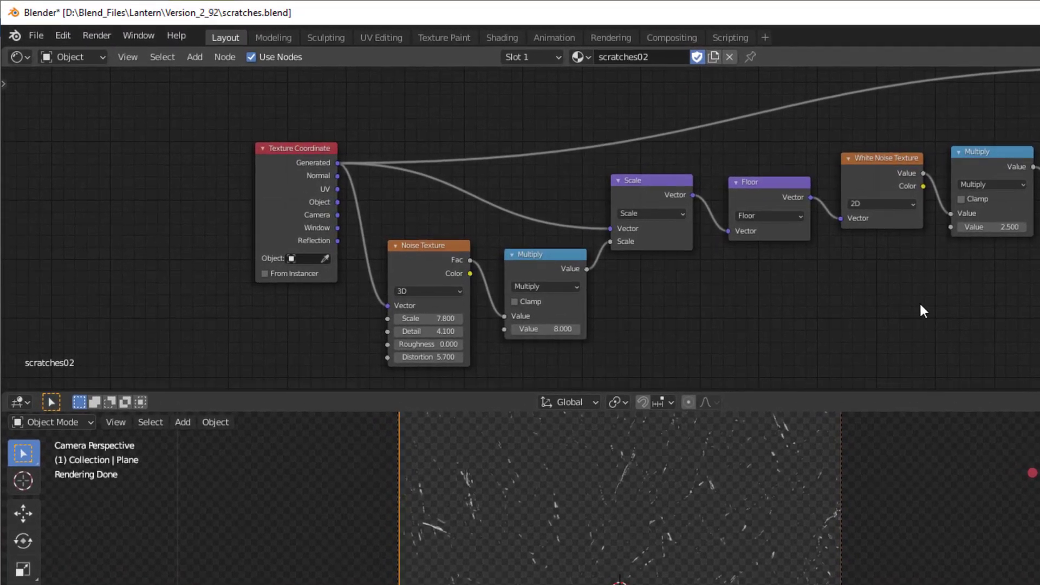
middle_drag(919, 305, 711, 353)
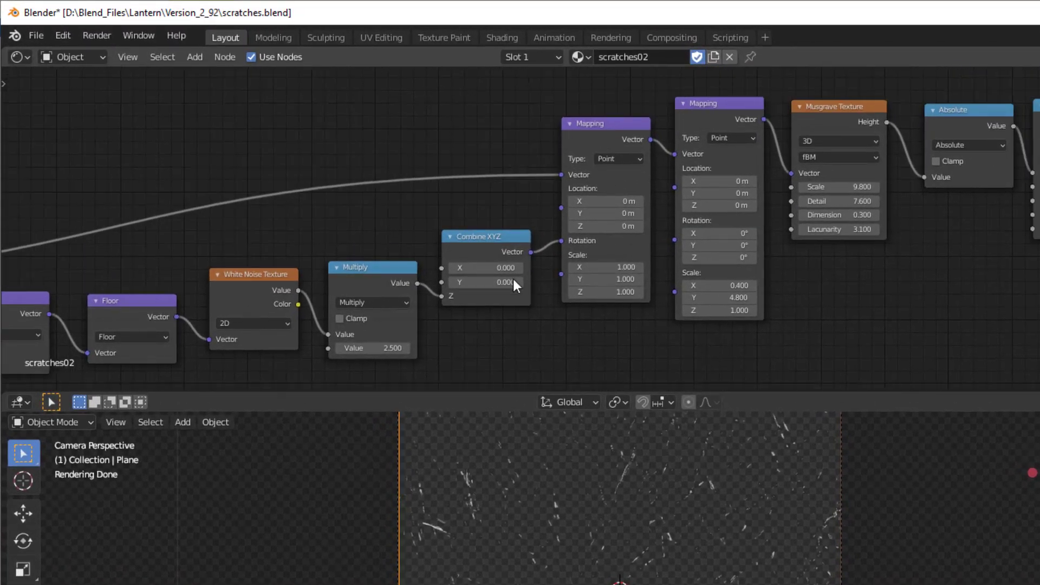
middle_drag(555, 324, 624, 295)
middle_drag(635, 292, 770, 269)
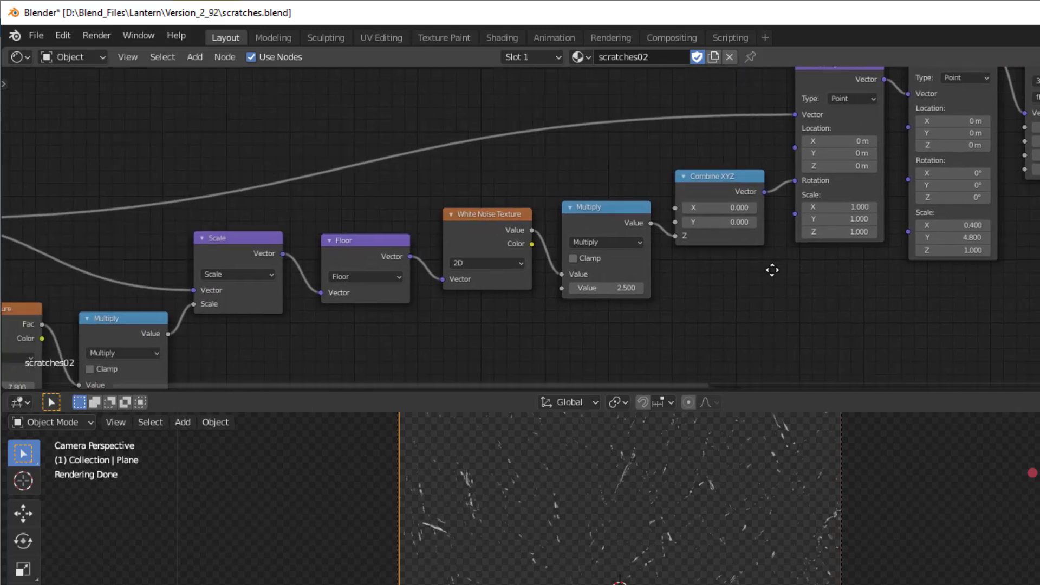
middle_drag(341, 348, 560, 340)
scroll(560, 340, up, 2)
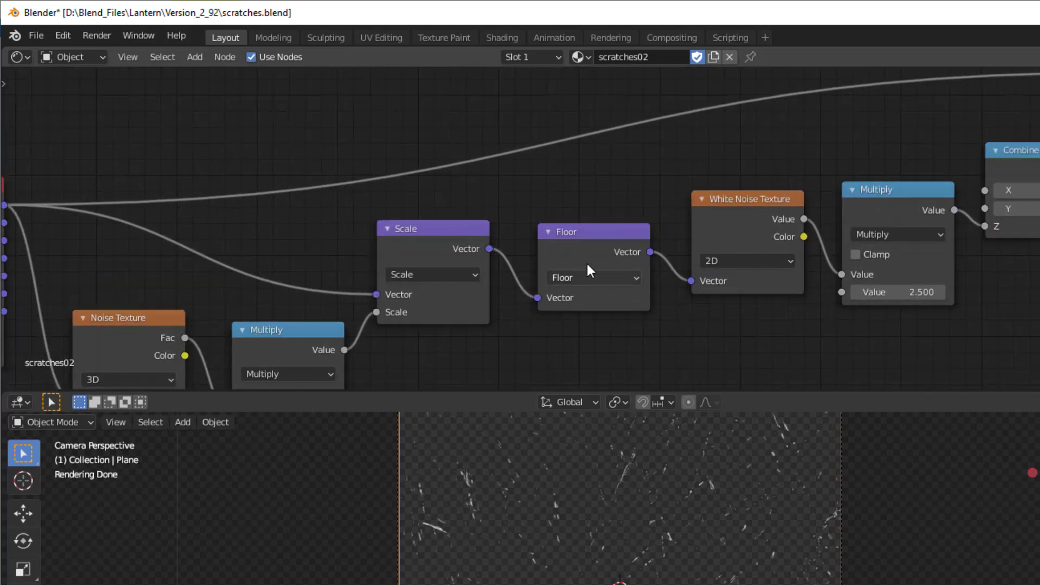
- Move the Floor and White Noise Texture nodes slightly lower between the Scale and second Multiply nodes of scratches02
mouse_move(586, 269)
mouse_down()
mouse_move(582, 234)
mouse_move(580, 262)
mouse_up()
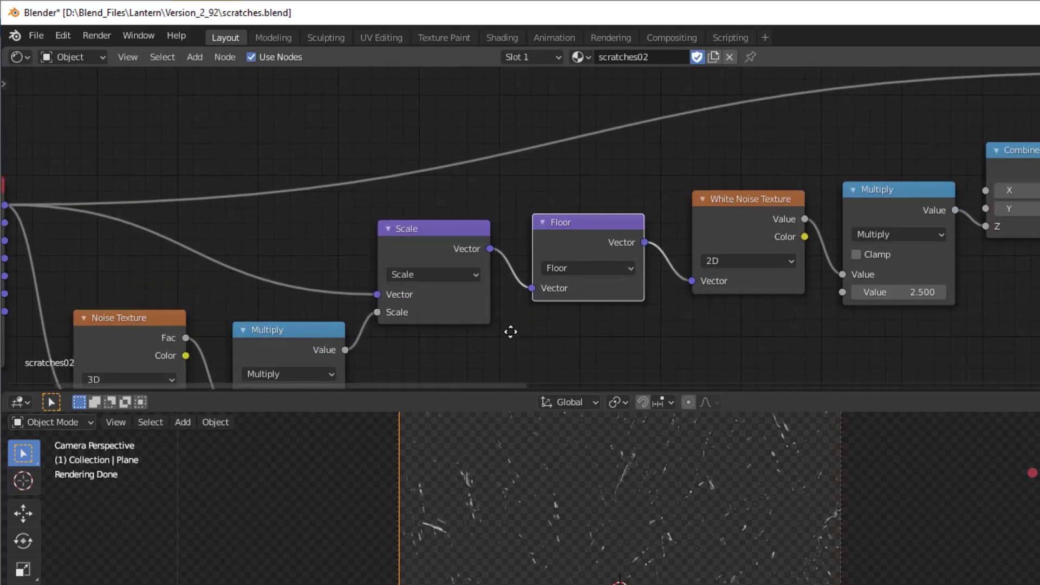
middle_drag(540, 234, 723, 219)
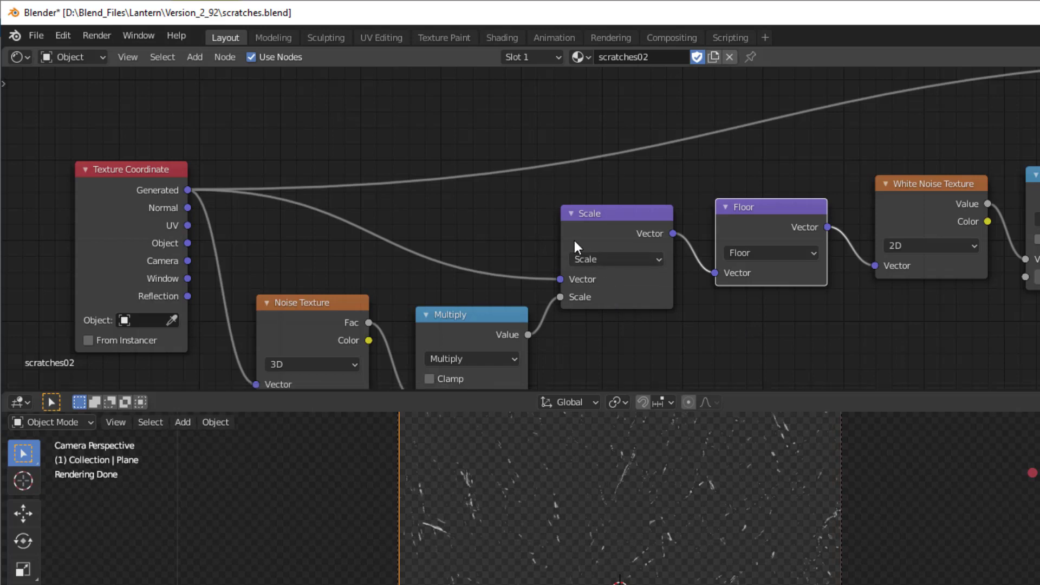
drag(761, 222, 758, 252)
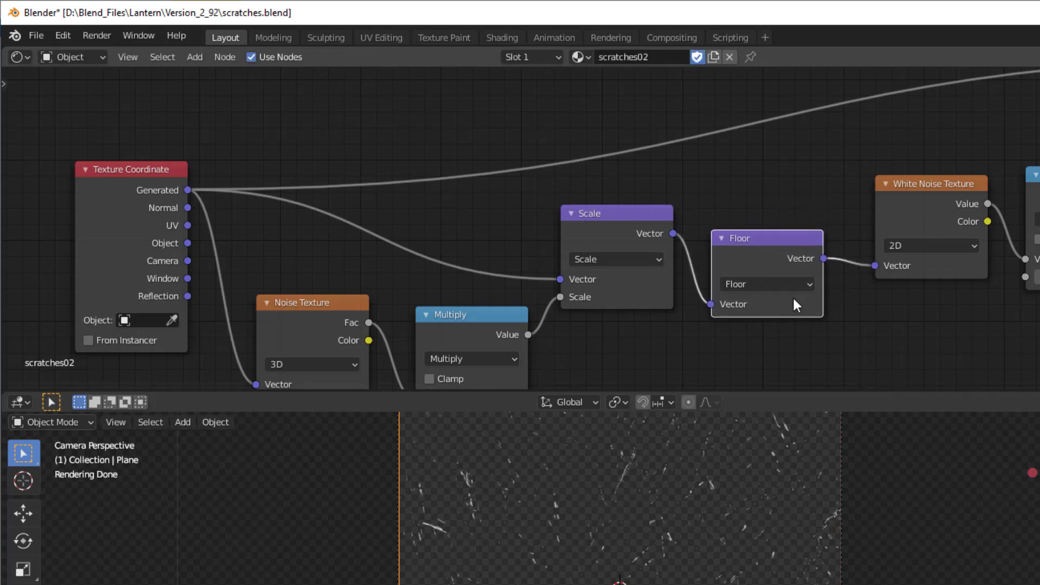
scroll(898, 303, down, 1)
middle_drag(898, 302, 631, 305)
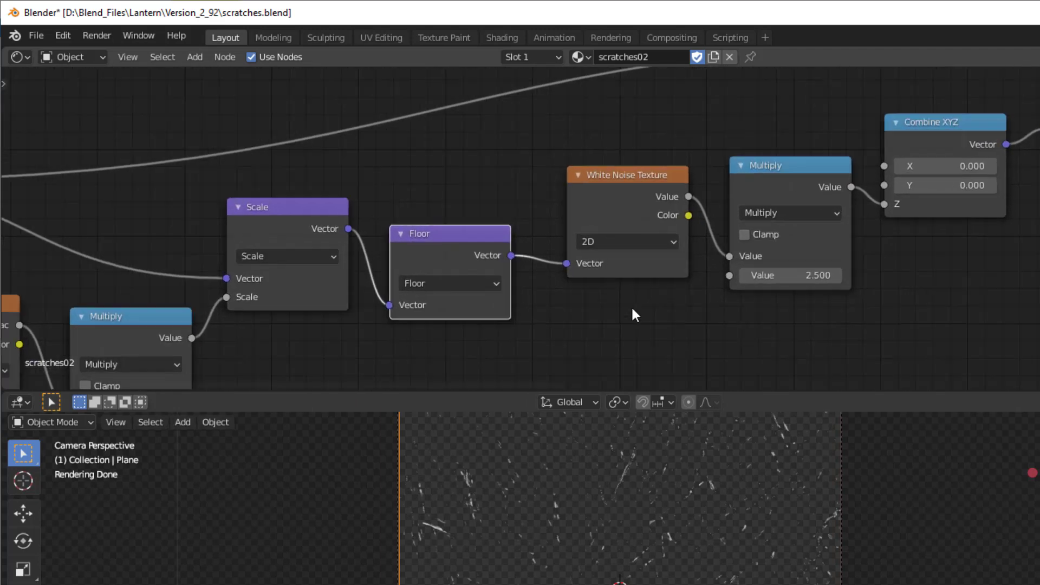
scroll(631, 305, up, 2)
drag(647, 195, 637, 216)
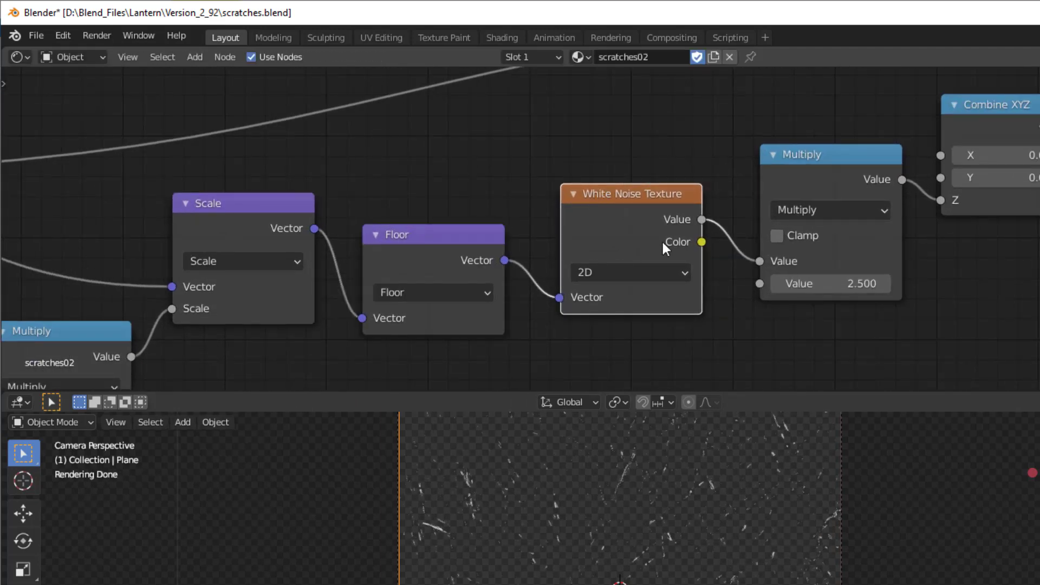
- Examine how Combine XYZ drives the first Mapping node's rotation, and the second Mapping, Musgrave Texture and Map Range settings behind the scratches
scroll(973, 324, down, 1)
middle_drag(972, 324, 671, 379)
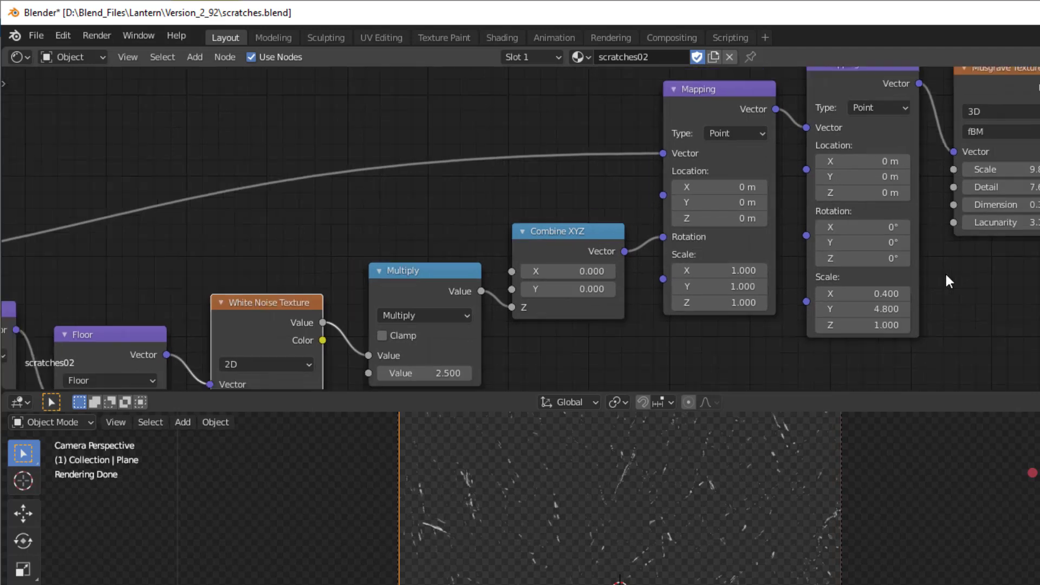
scroll(944, 273, down, 1)
middle_drag(943, 272, 758, 234)
scroll(736, 276, up, 1)
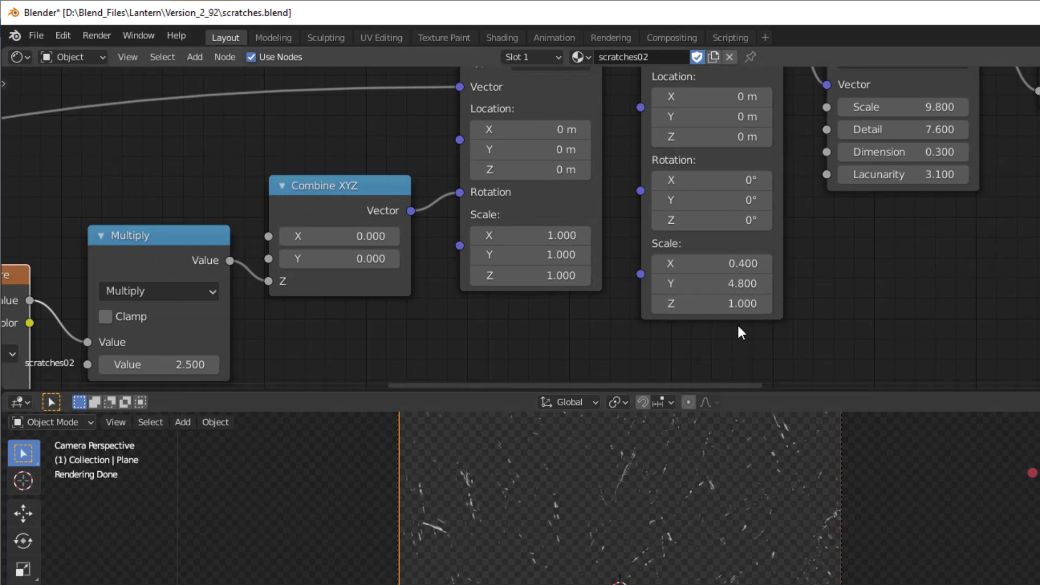
middle_drag(532, 298, 666, 337)
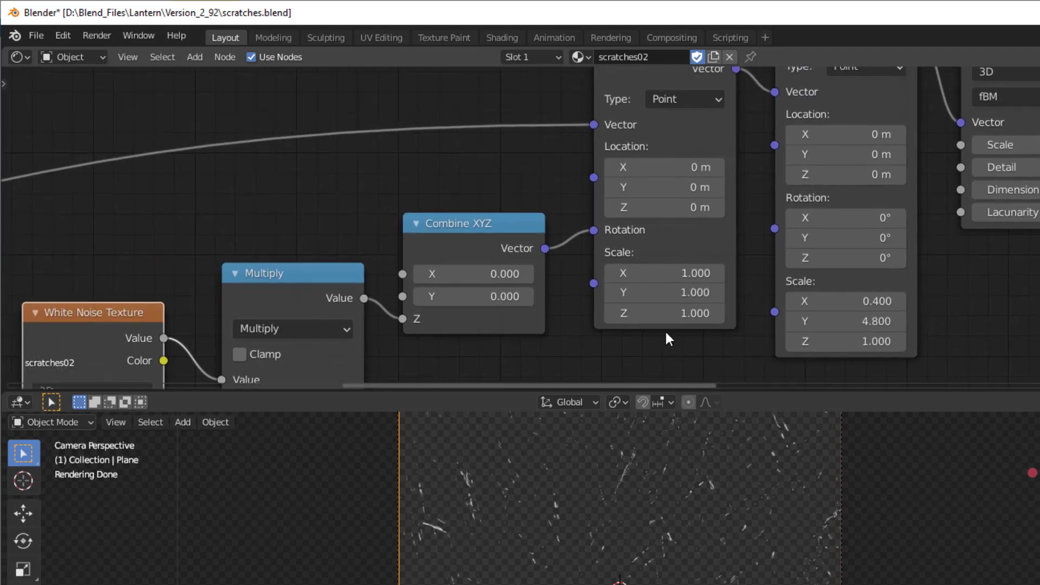
ctrl+scroll(661, 336, right, 8)
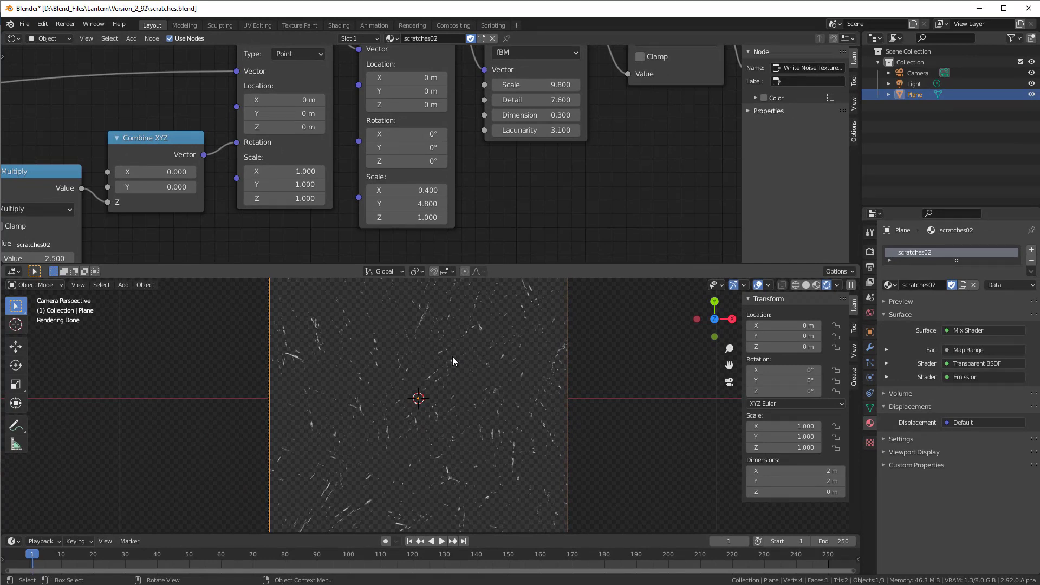
scroll(520, 193, down, 2)
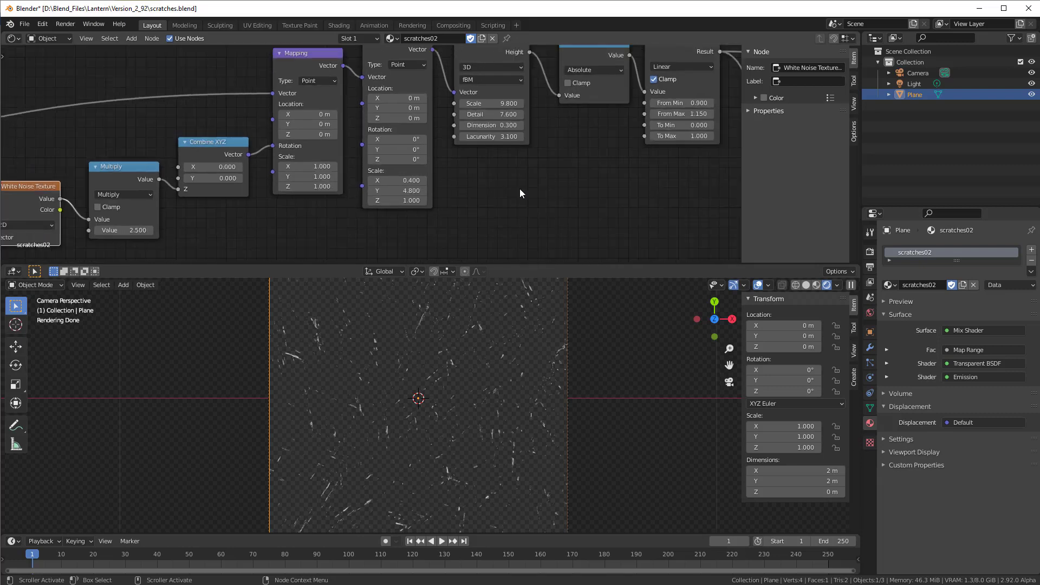
middle_drag(520, 190, 527, 171)
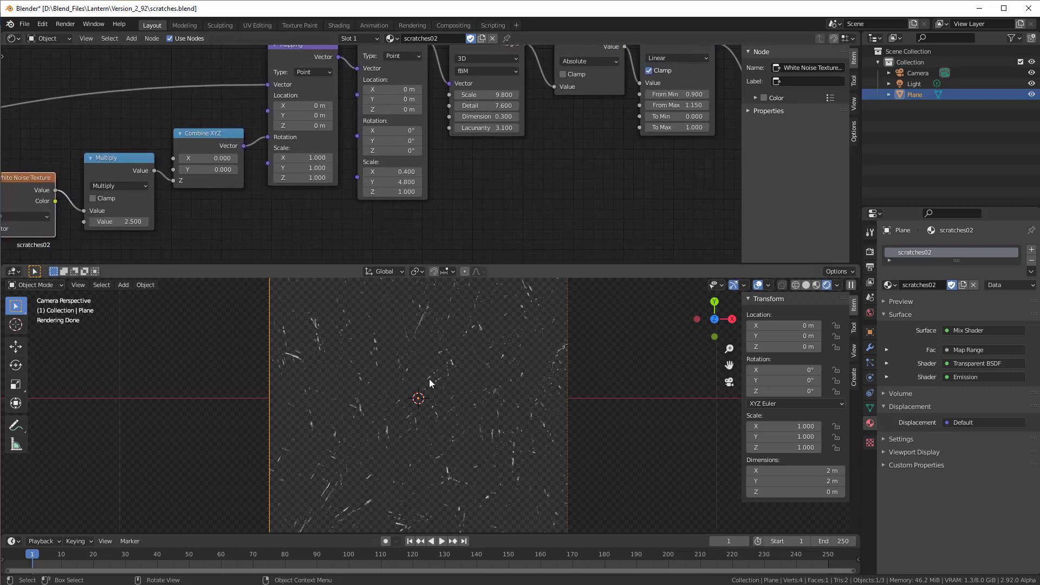